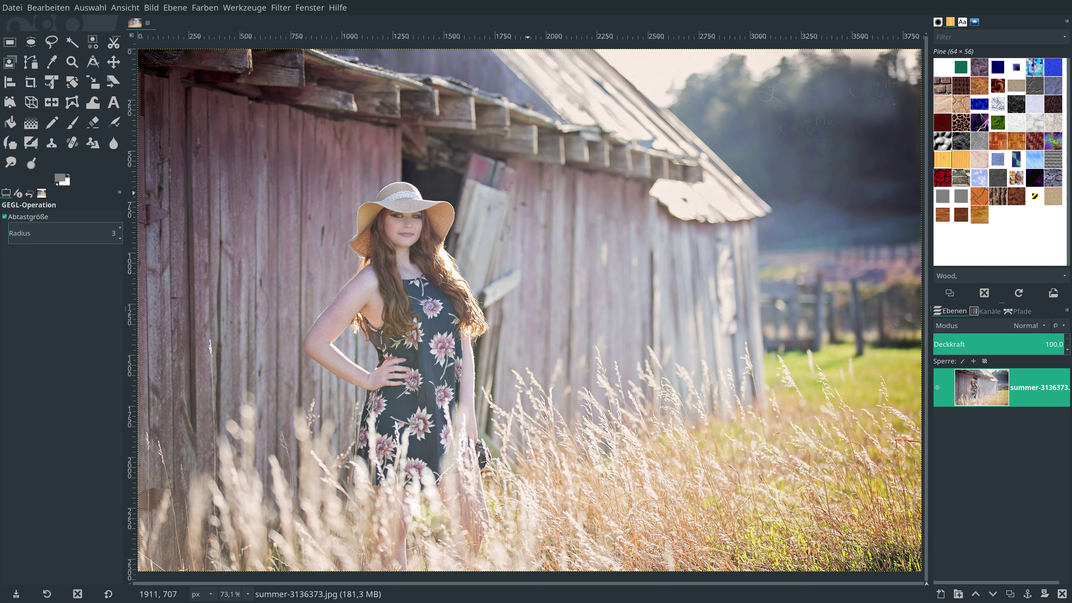
Reset the foreground and background colours to the default black and white
click(55, 184)
Confirm the image is 3840 wide without rescaling, then duplicate the photo layer and hide the original
click(151, 7)
click(213, 159)
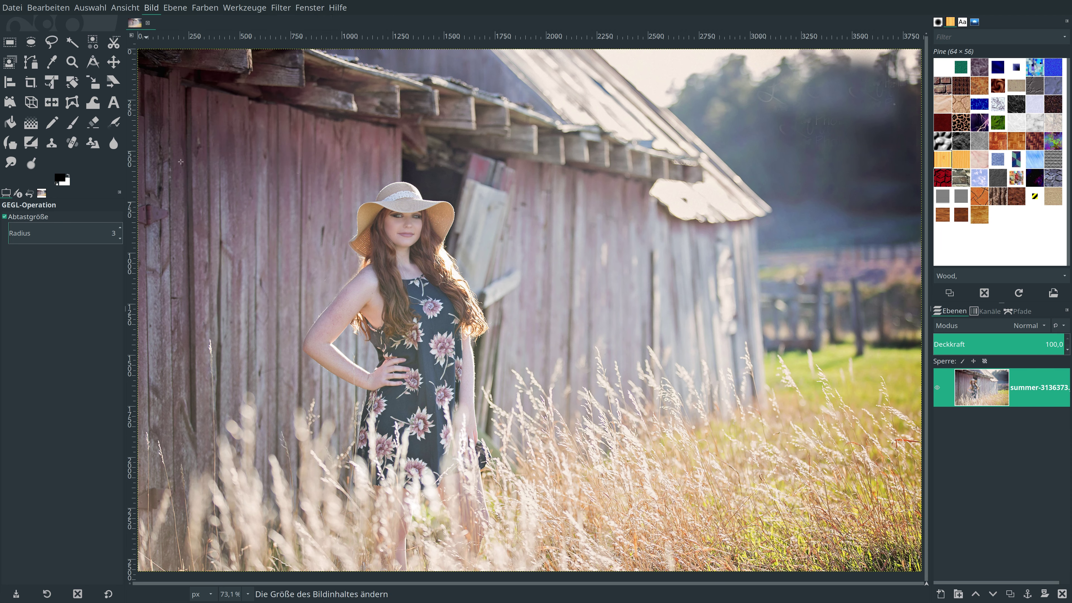
click(498, 203)
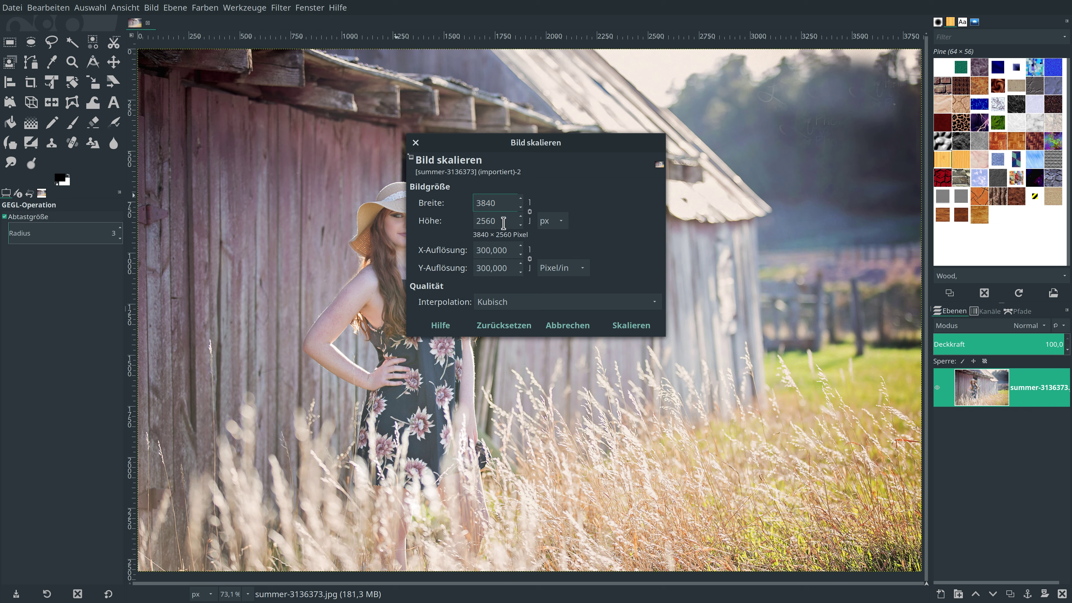
click(563, 326)
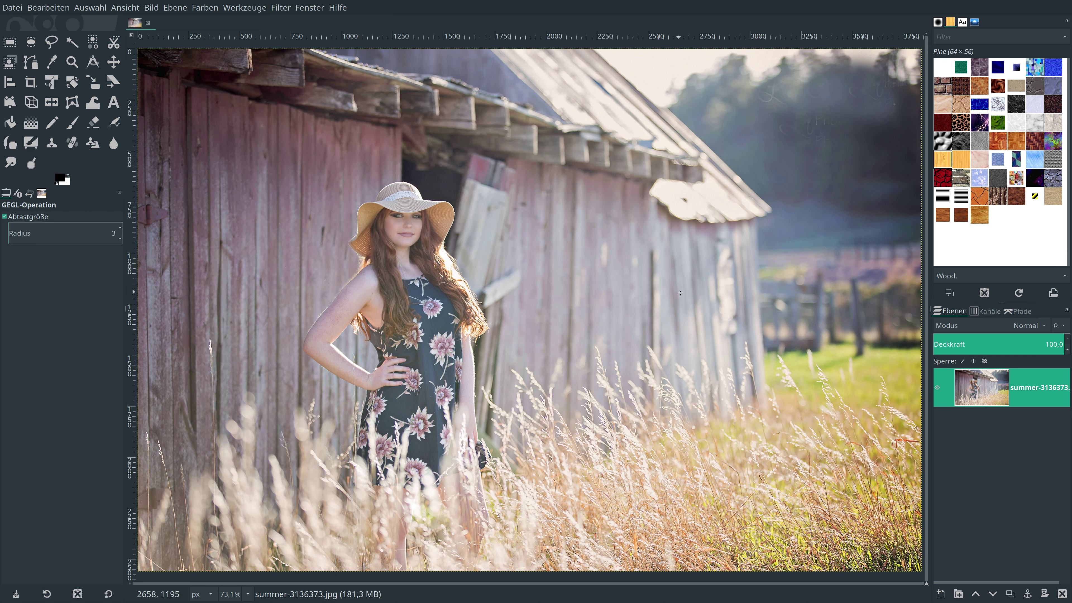
click(1010, 594)
click(937, 427)
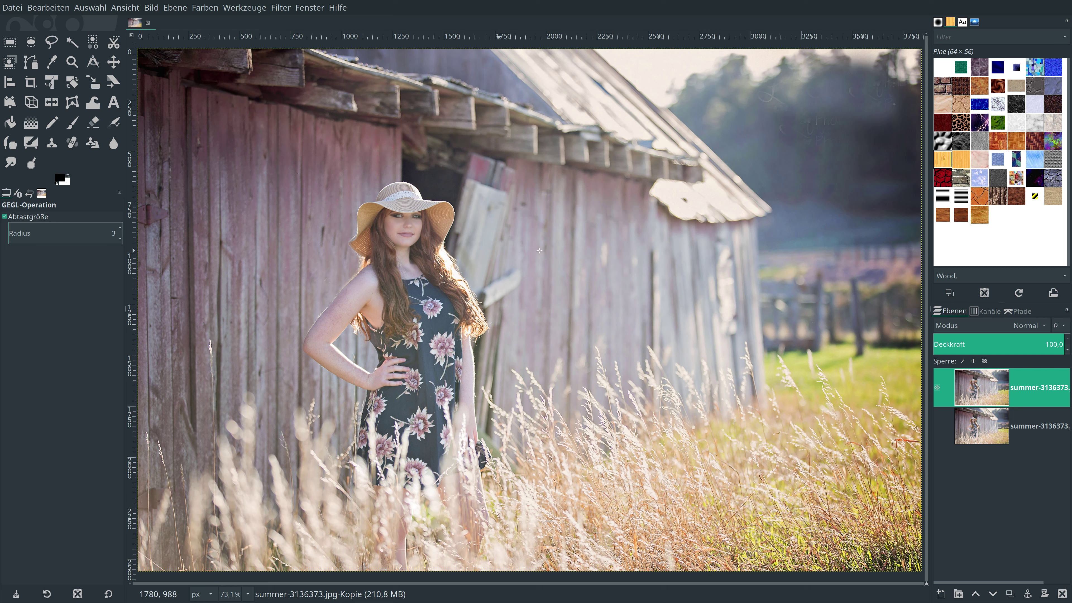
Try the Komponente extrahieren command and cancel it
click(203, 9)
mouse_move(224, 234)
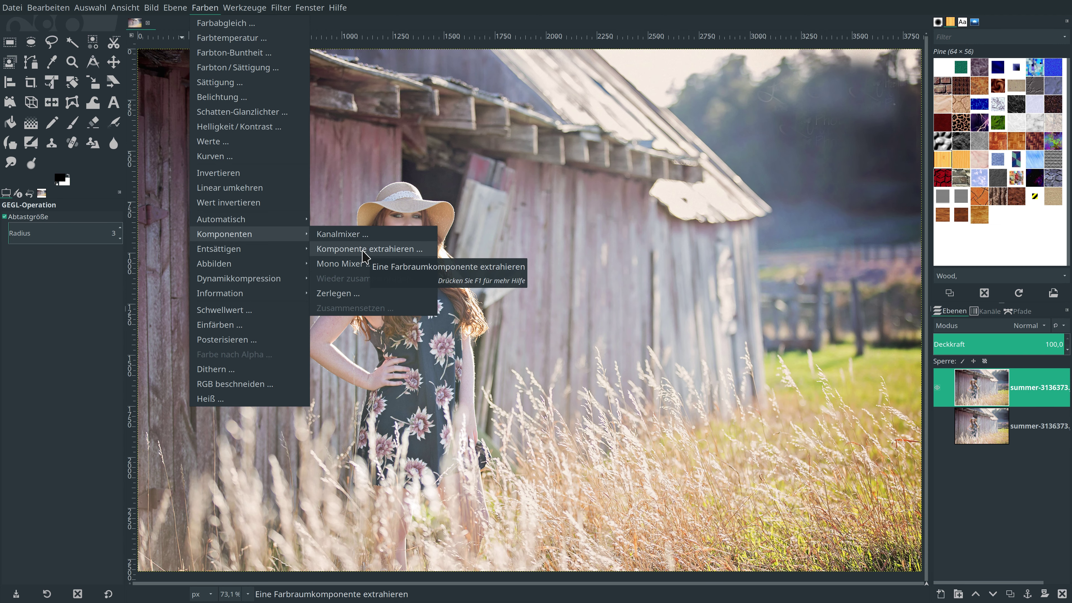
click(362, 250)
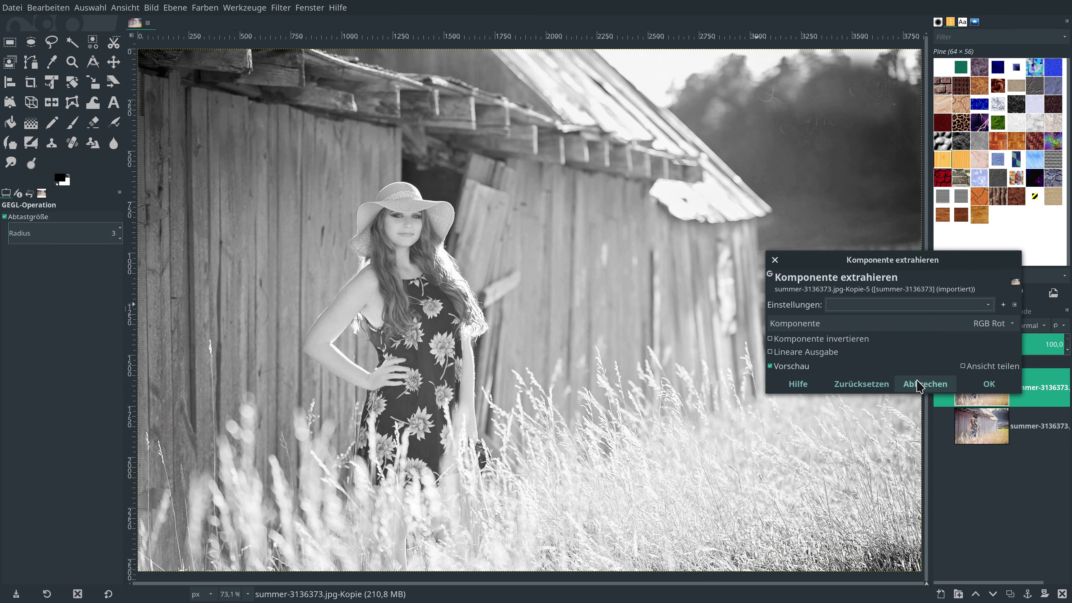
click(918, 385)
Decompose the layer into HSV layers with Zerlegen, then hide the Farbton layer
click(204, 8)
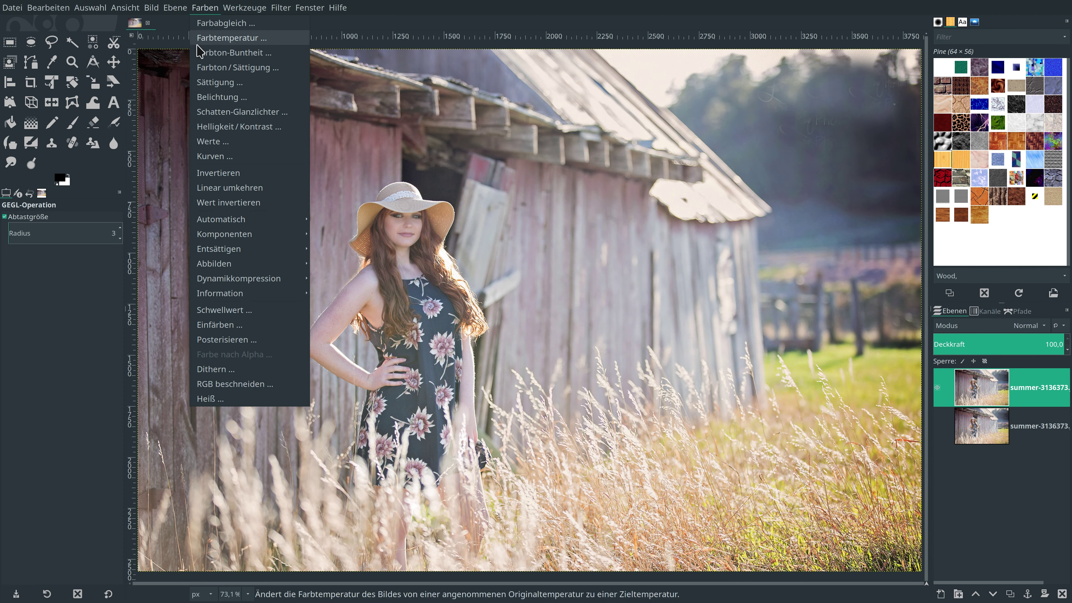
mouse_move(225, 234)
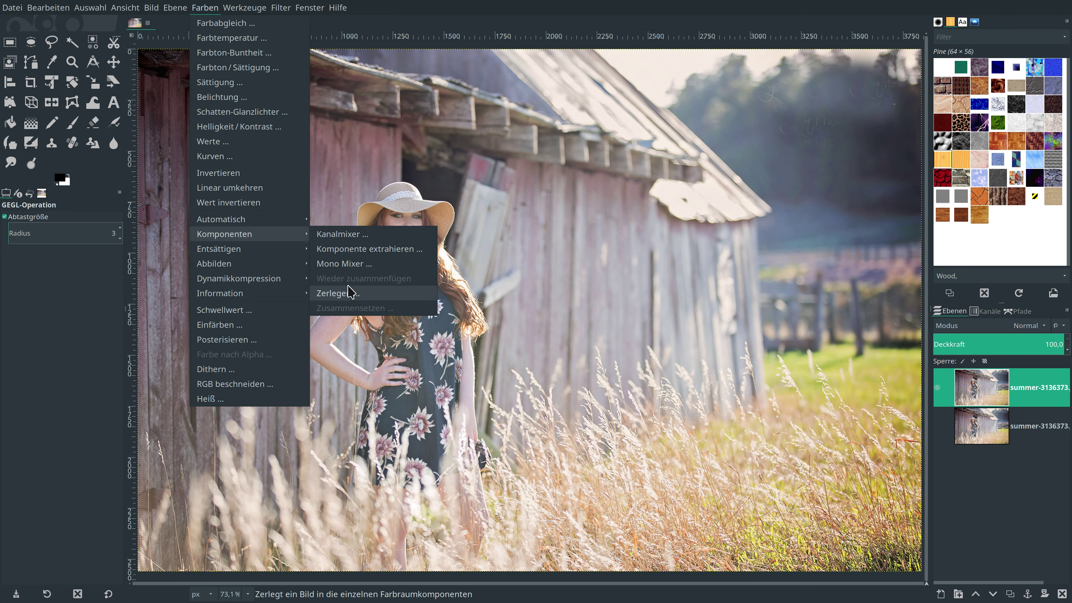
click(351, 293)
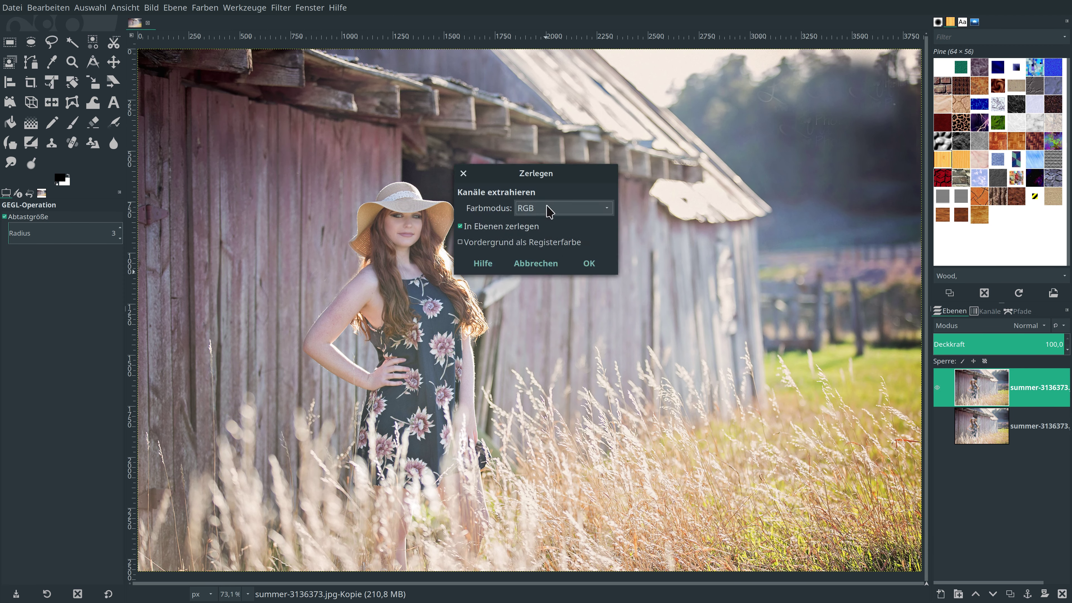
click(548, 210)
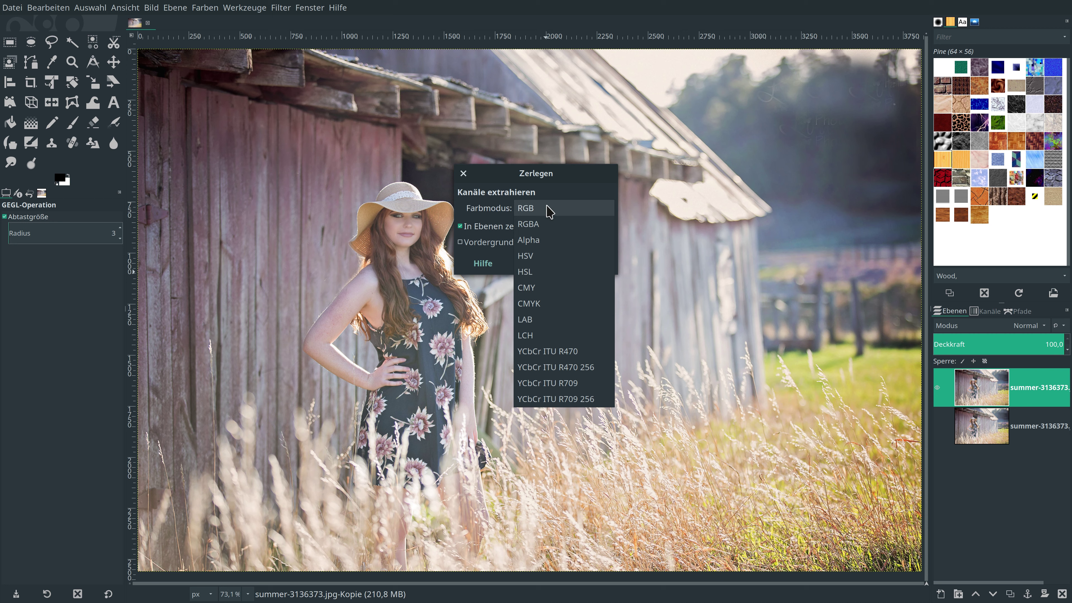
click(550, 259)
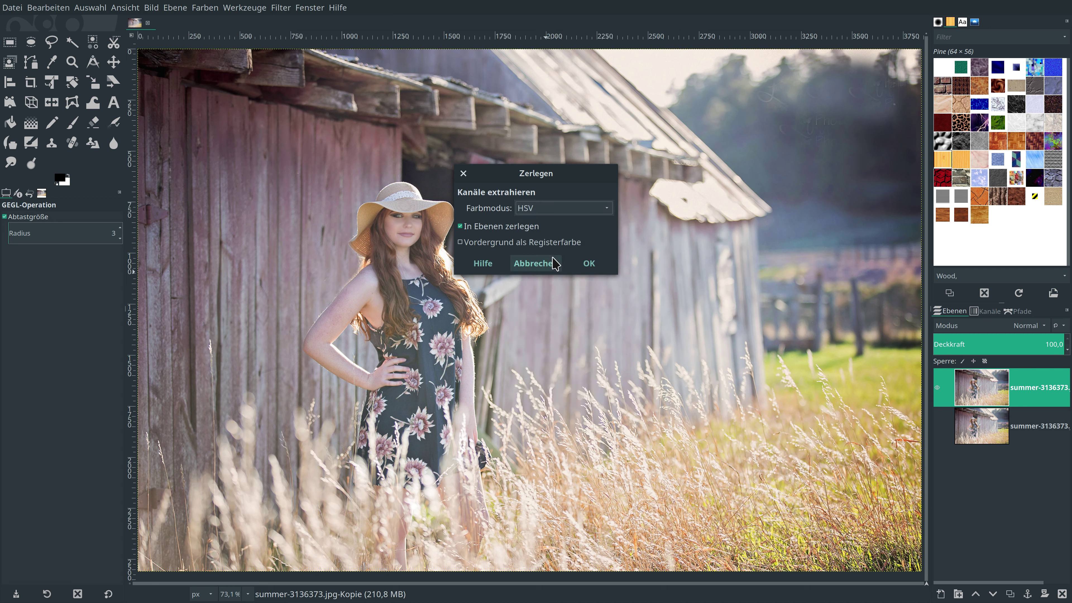
click(587, 264)
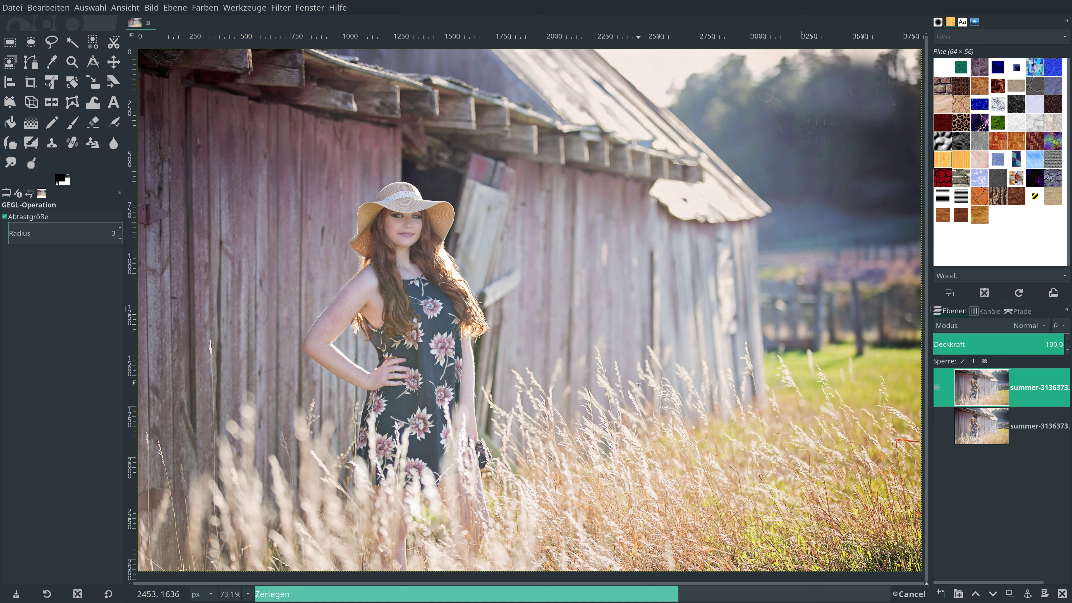
click(937, 387)
Hide Sättigung, copy the Wert image, and duplicate the top layer in the colour photo
click(938, 426)
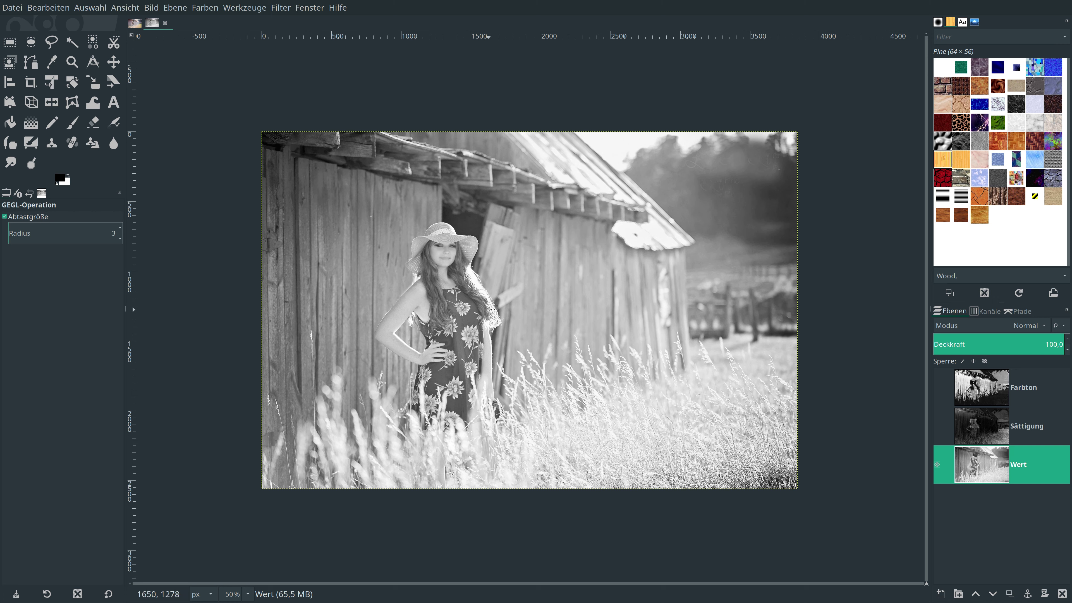
right_click(506, 290)
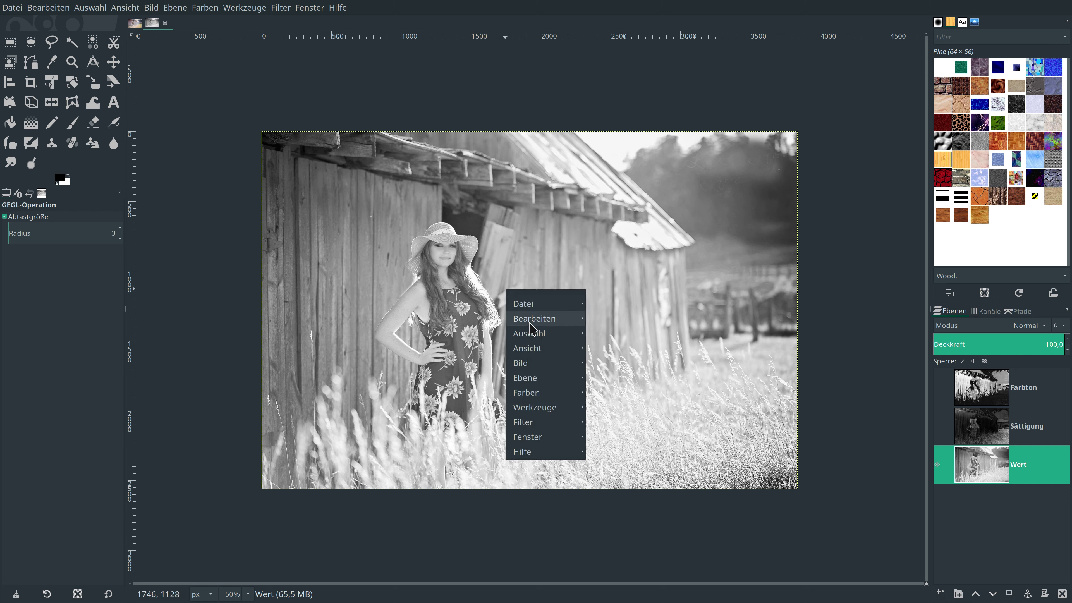
mouse_move(534, 319)
click(612, 296)
click(135, 23)
click(1011, 595)
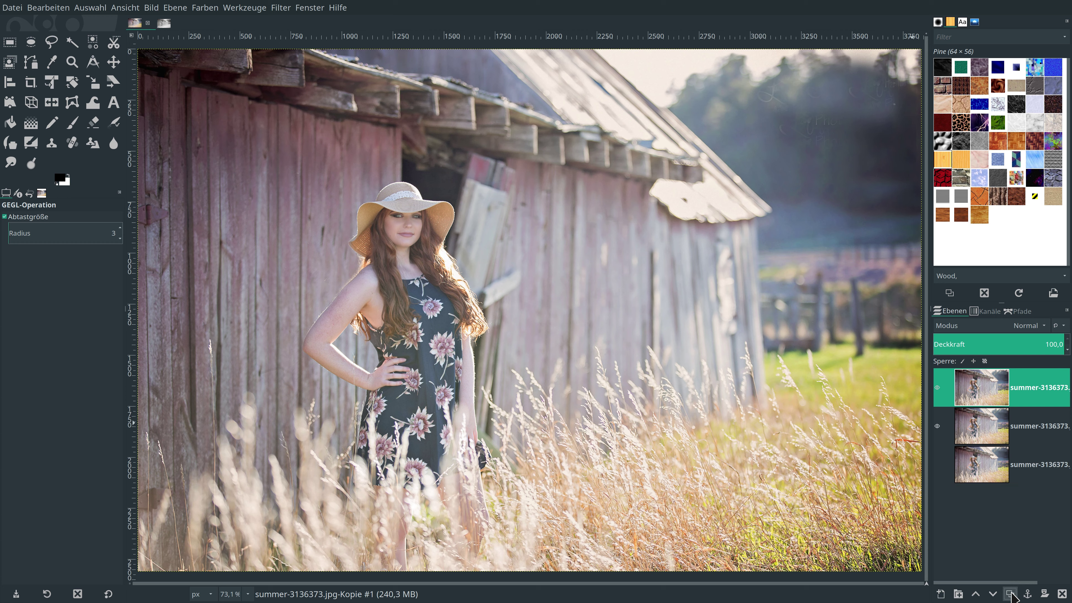
Add a white, fully opaque layer mask to the top layer
right_click(1038, 399)
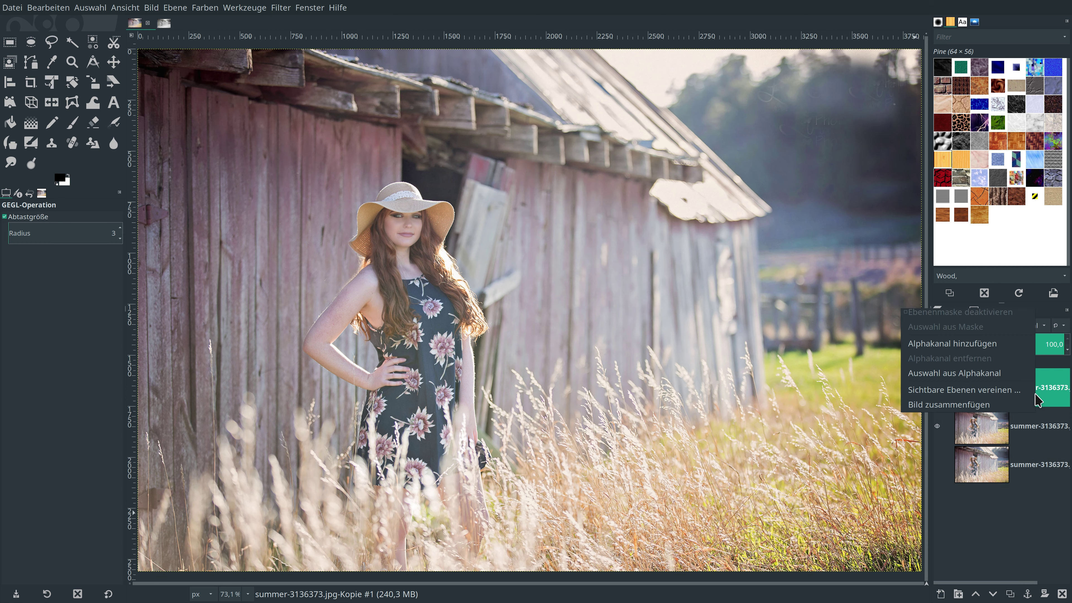
click(996, 239)
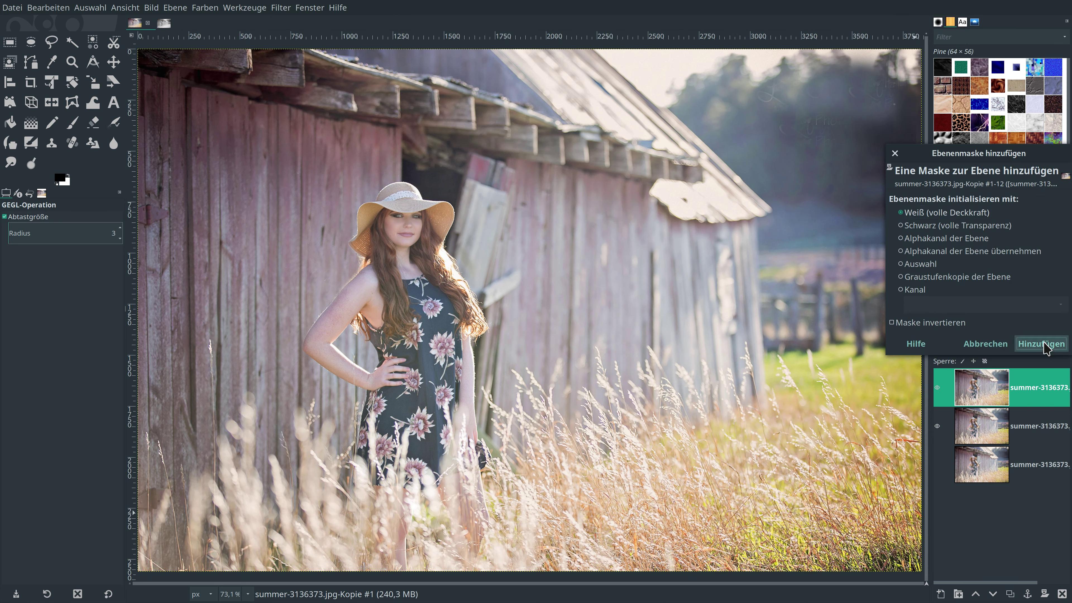
click(1041, 344)
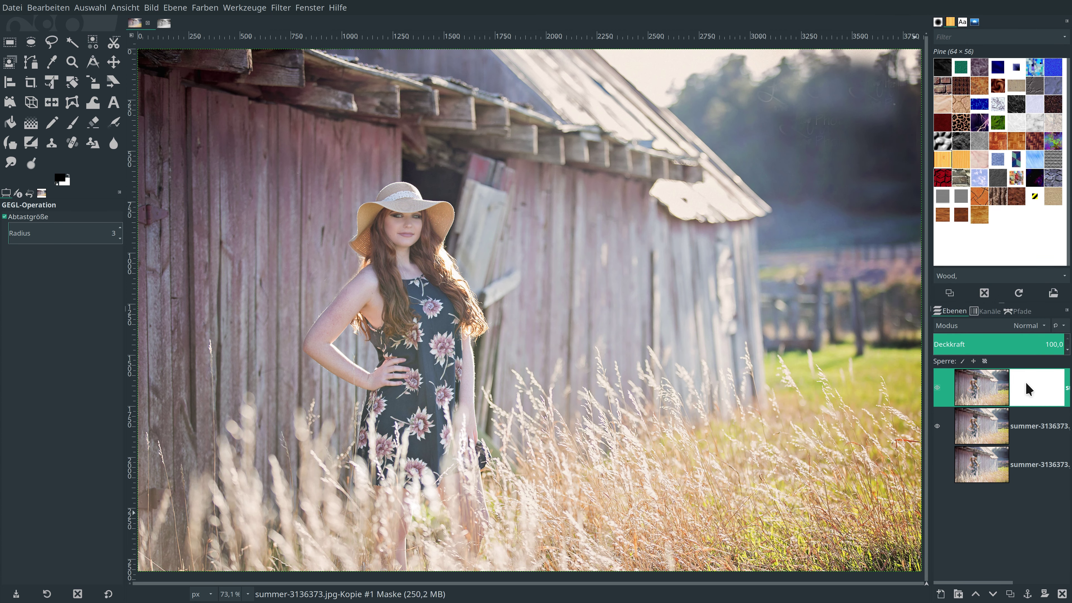
Paste the Wert grayscale image into the mask, anchor it, and return to the layer image
right_click(468, 218)
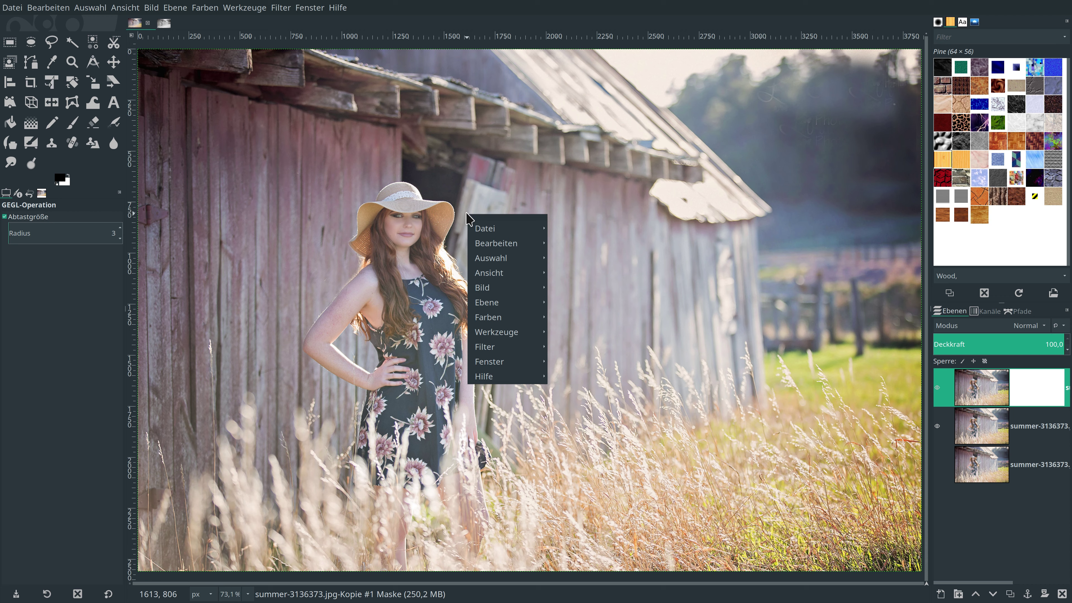
mouse_move(496, 243)
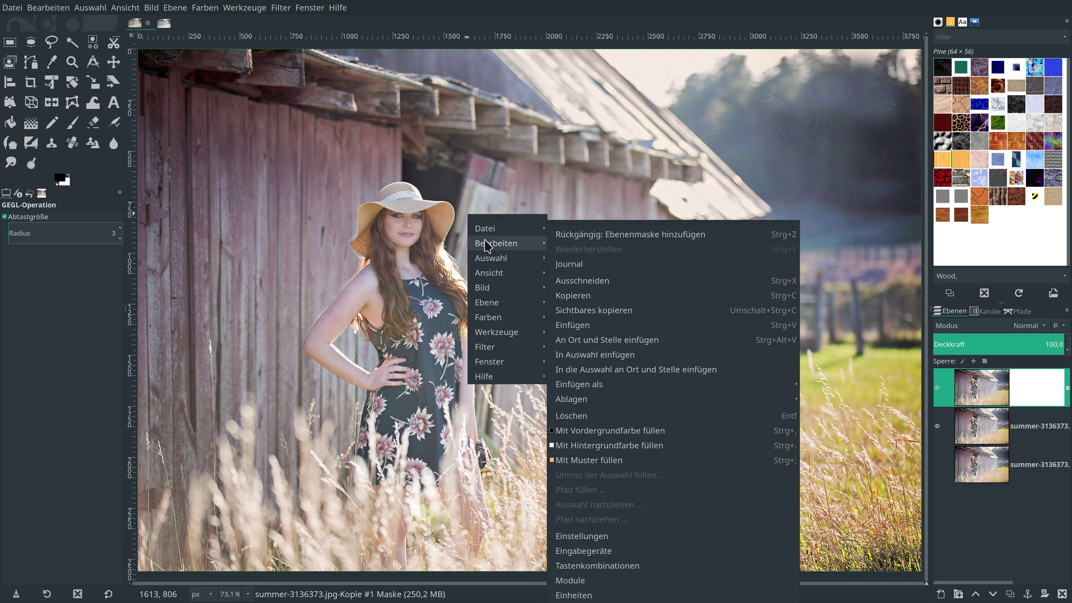
click(608, 325)
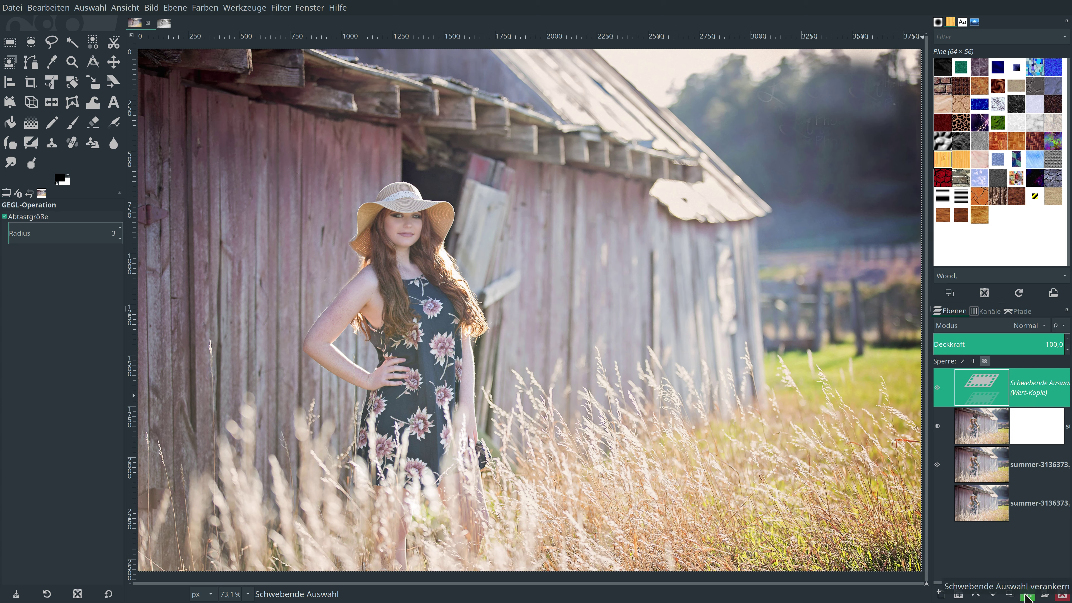
click(1027, 596)
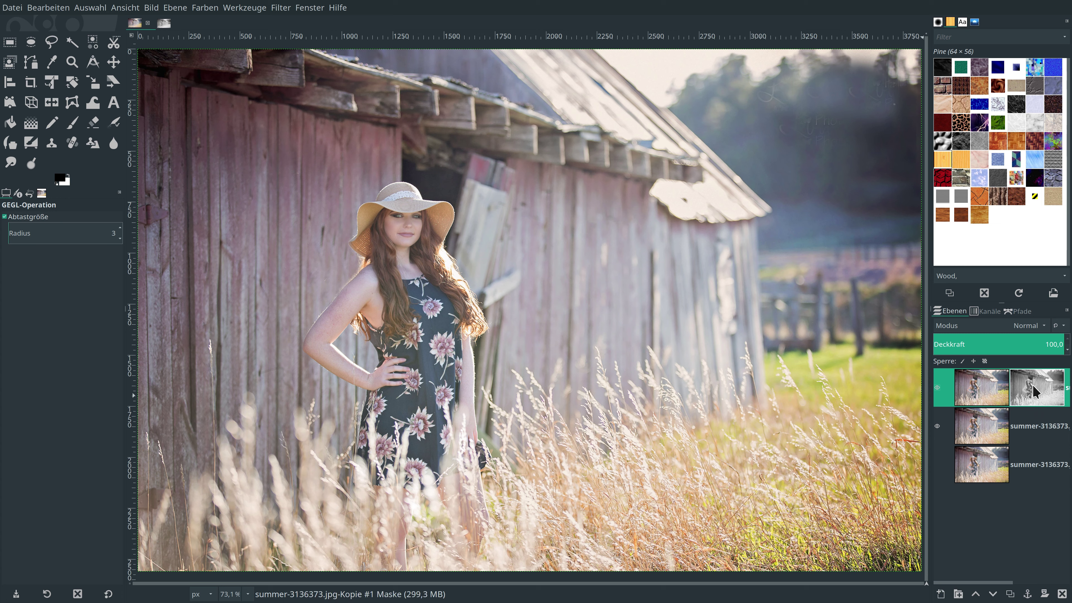
click(982, 393)
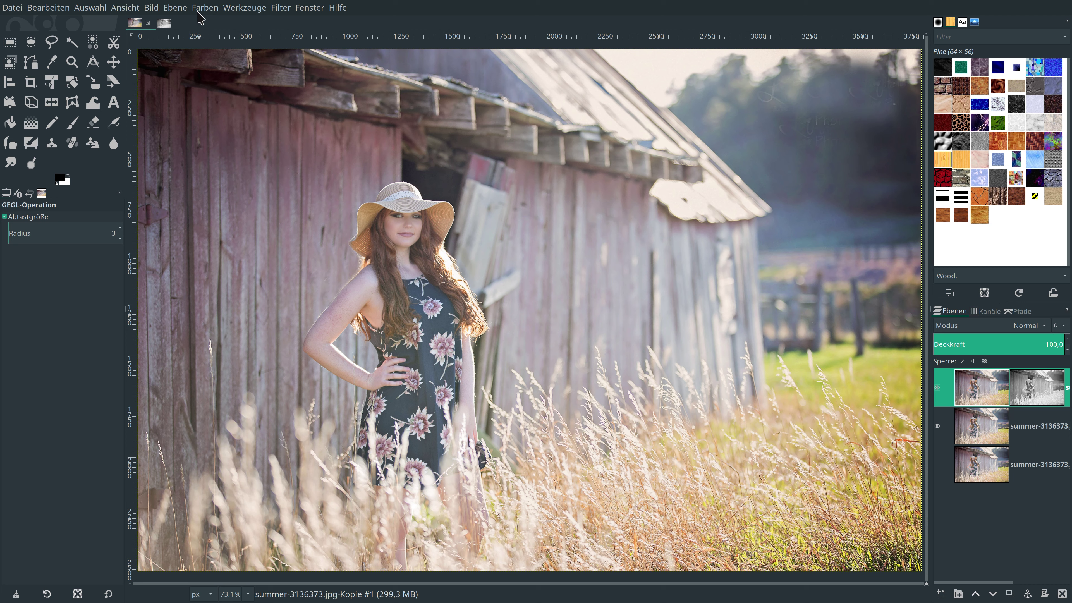
Set the Sättigung scale to 2.600 in the saturation dialog
click(206, 8)
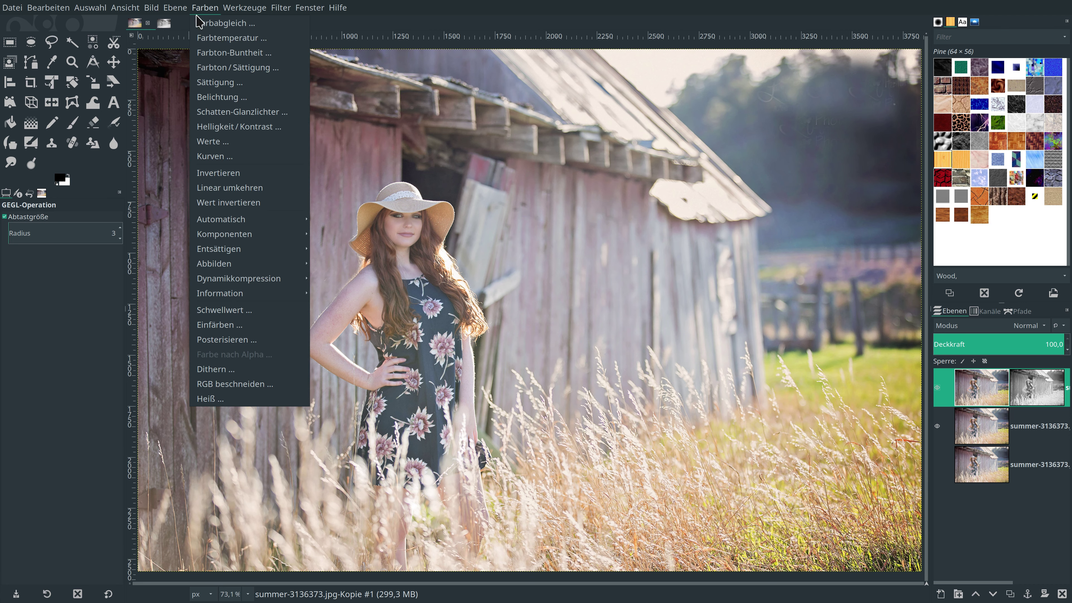
click(220, 82)
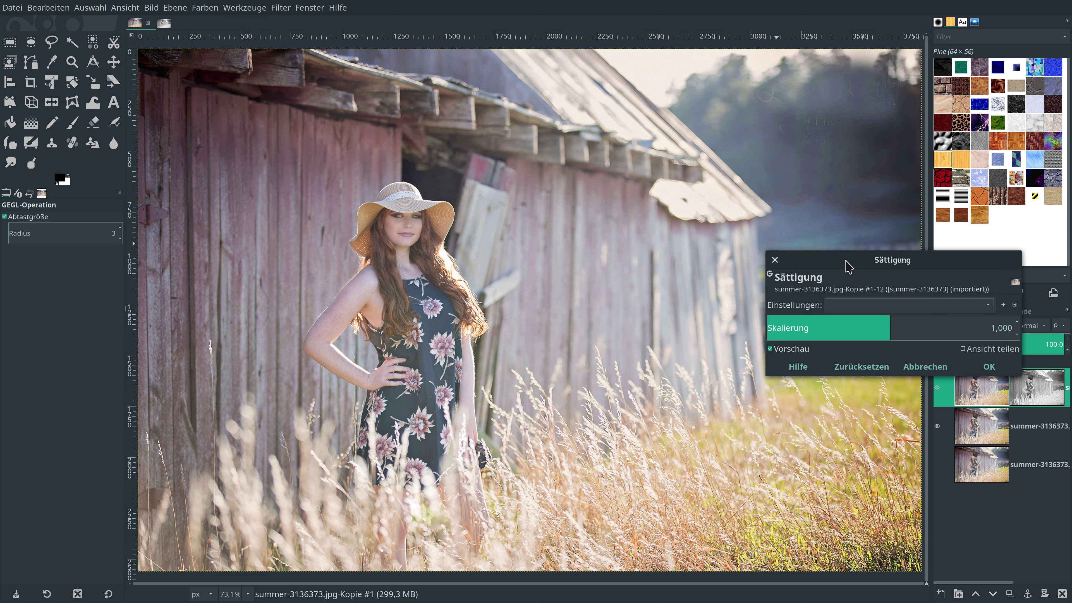
drag(843, 266, 721, 409)
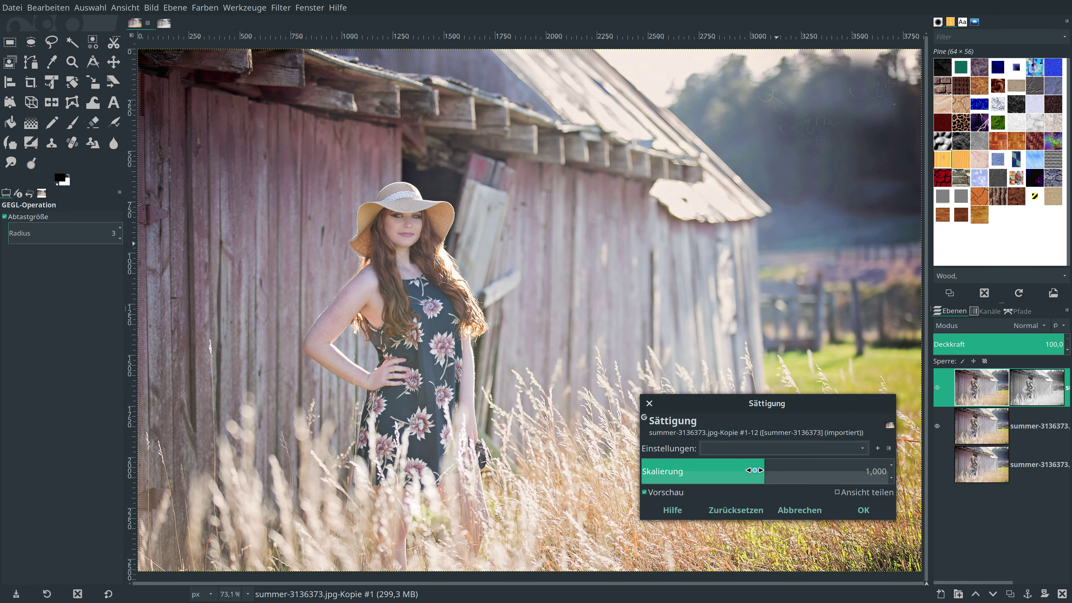
drag(757, 468, 865, 471)
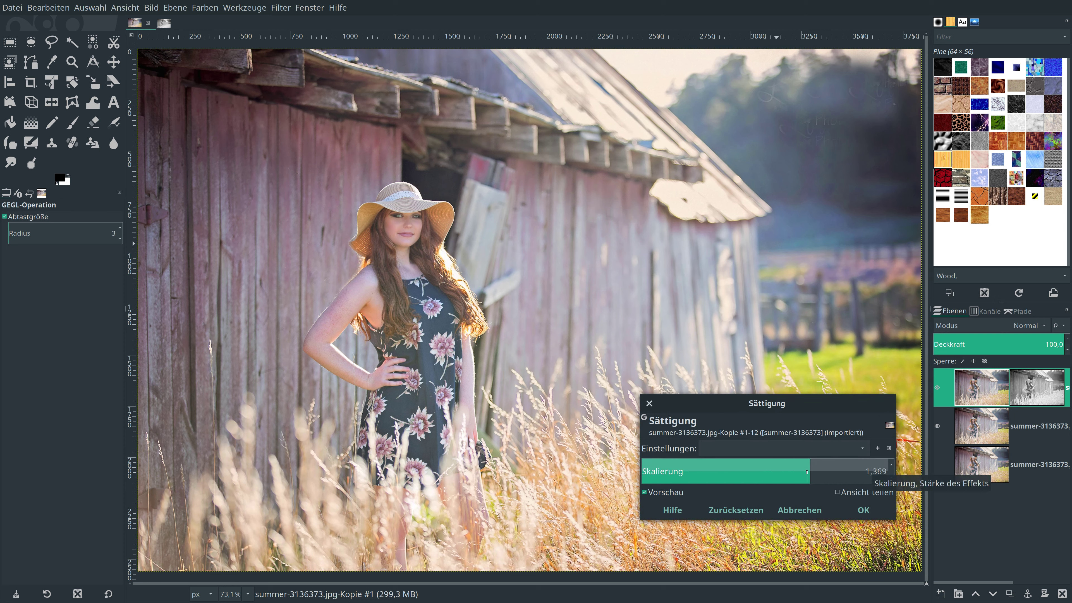
mouse_move(865, 471)
mouse_down()
mouse_move(902, 472)
mouse_move(866, 477)
mouse_up()
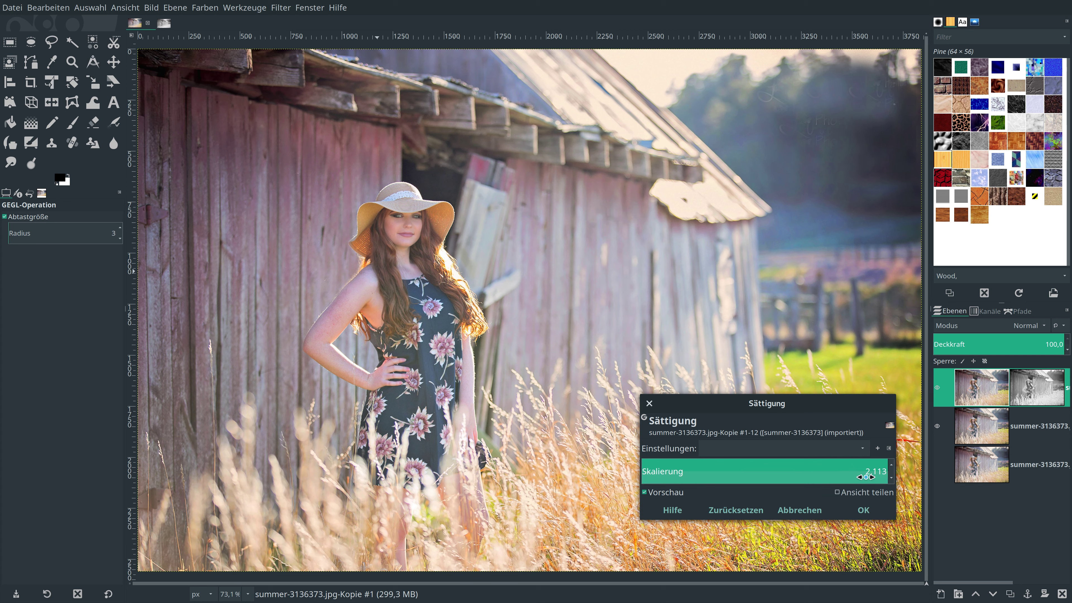
text(2,)
text(6)
key(Return)
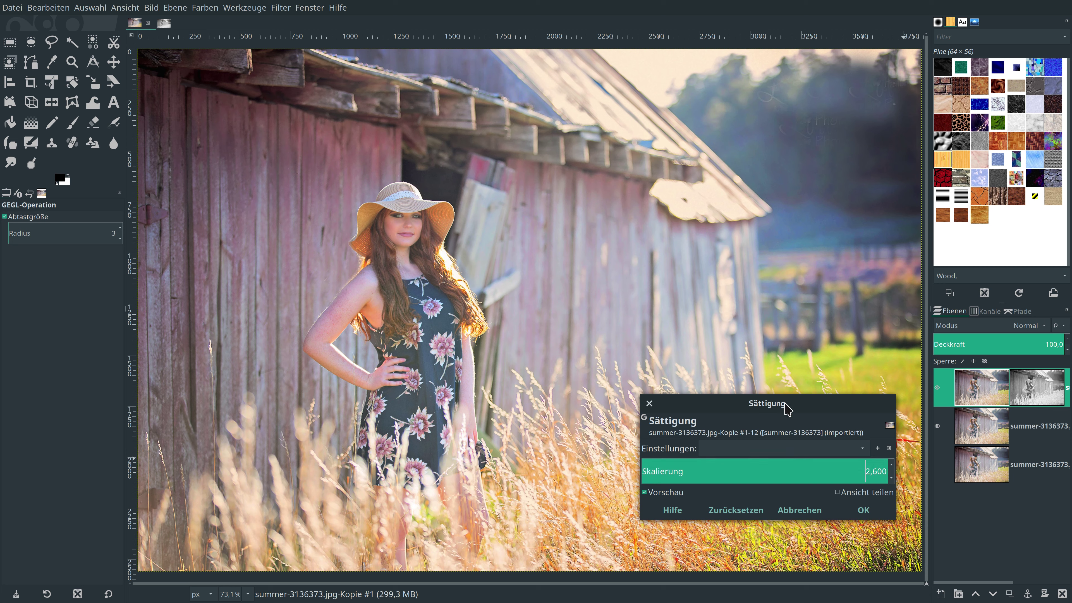
Compare the preview with the original and apply the 2.6 saturation boost
drag(782, 403, 751, 124)
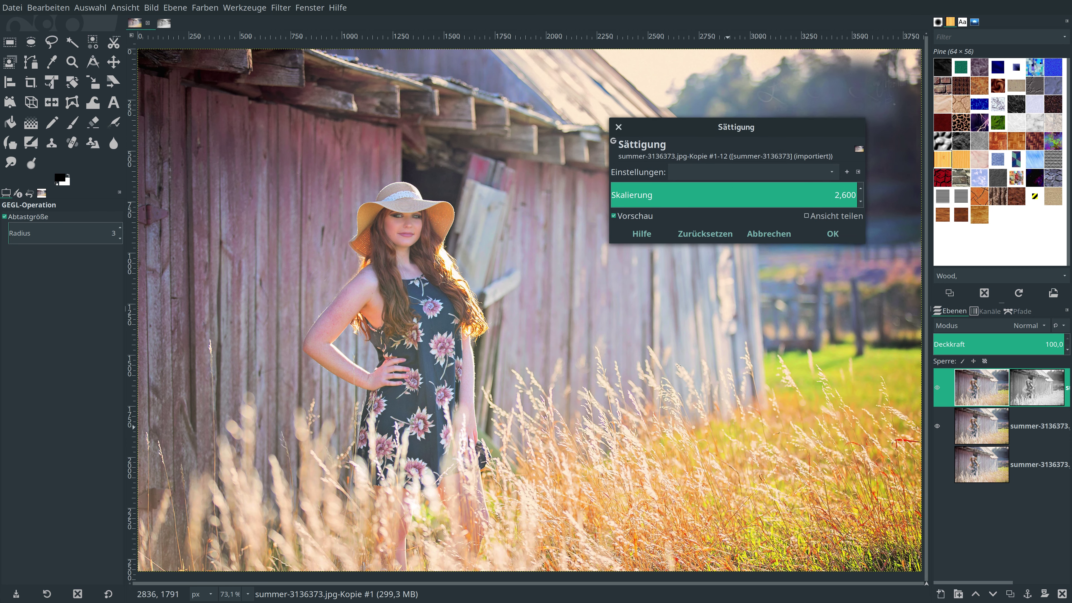
click(636, 216)
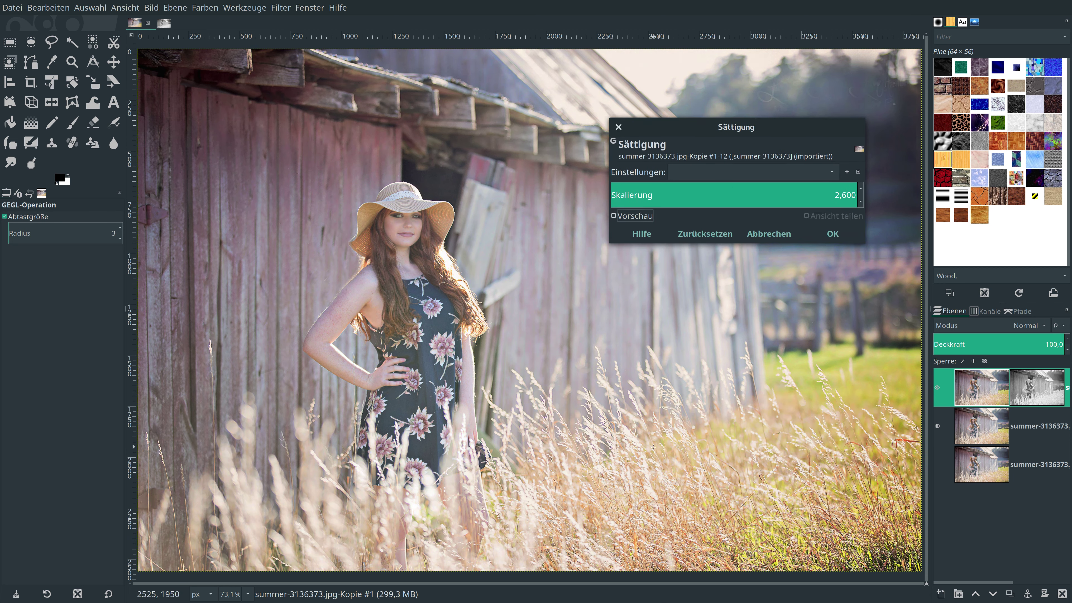
click(625, 221)
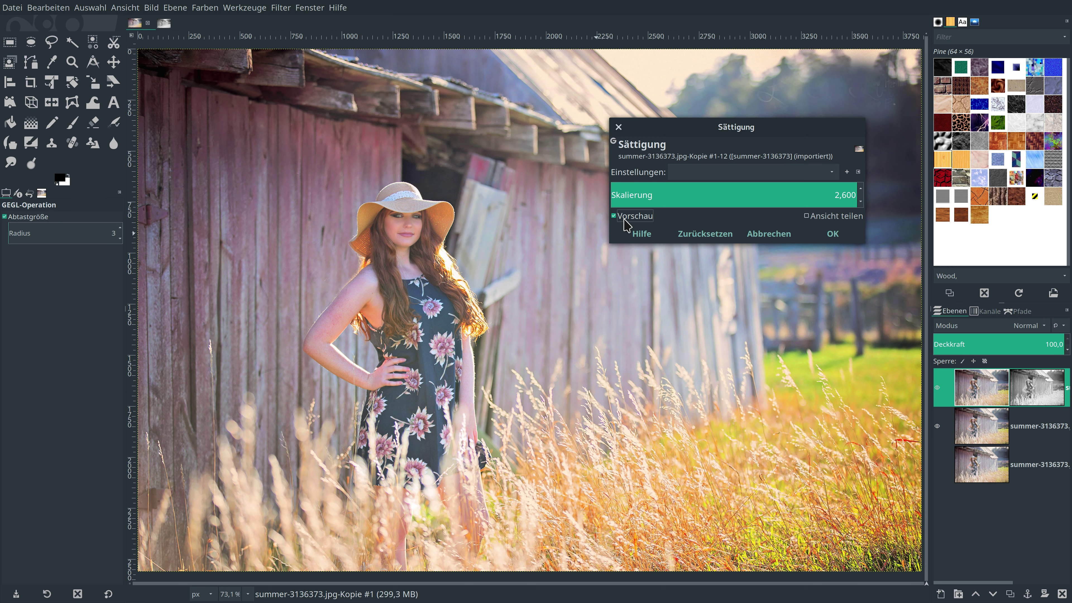
click(830, 233)
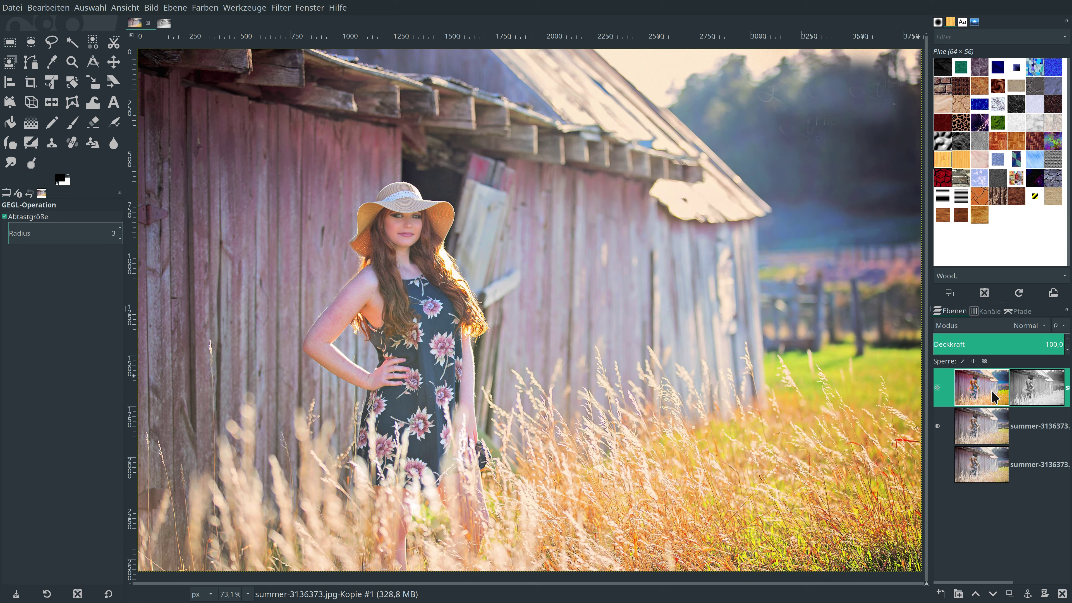
Create a merged Sichtbar layer from the visible image and add a transparent layer Ebene above
right_click(986, 384)
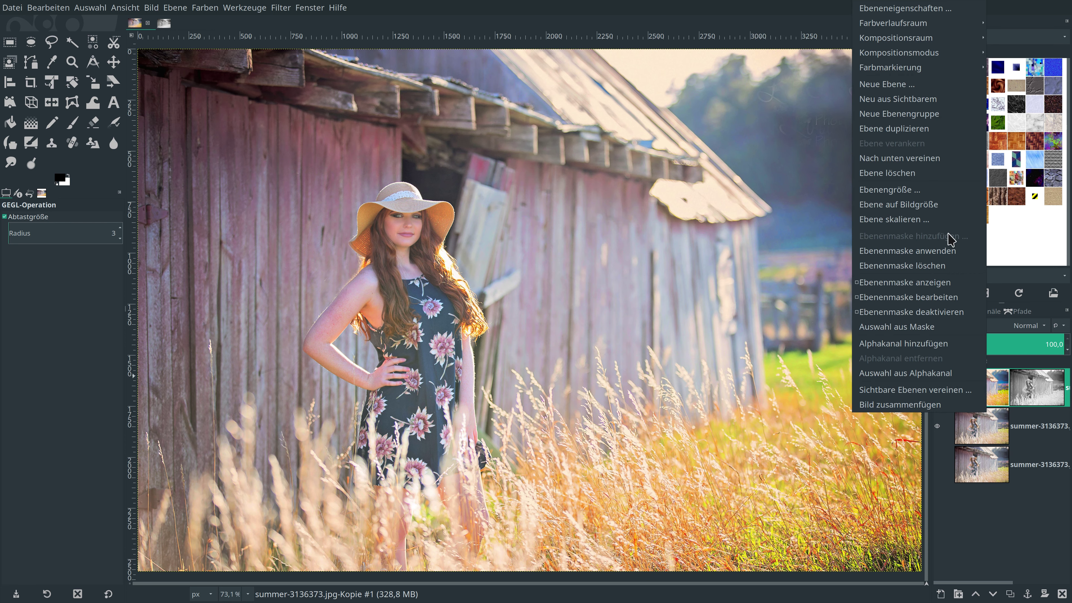
click(918, 99)
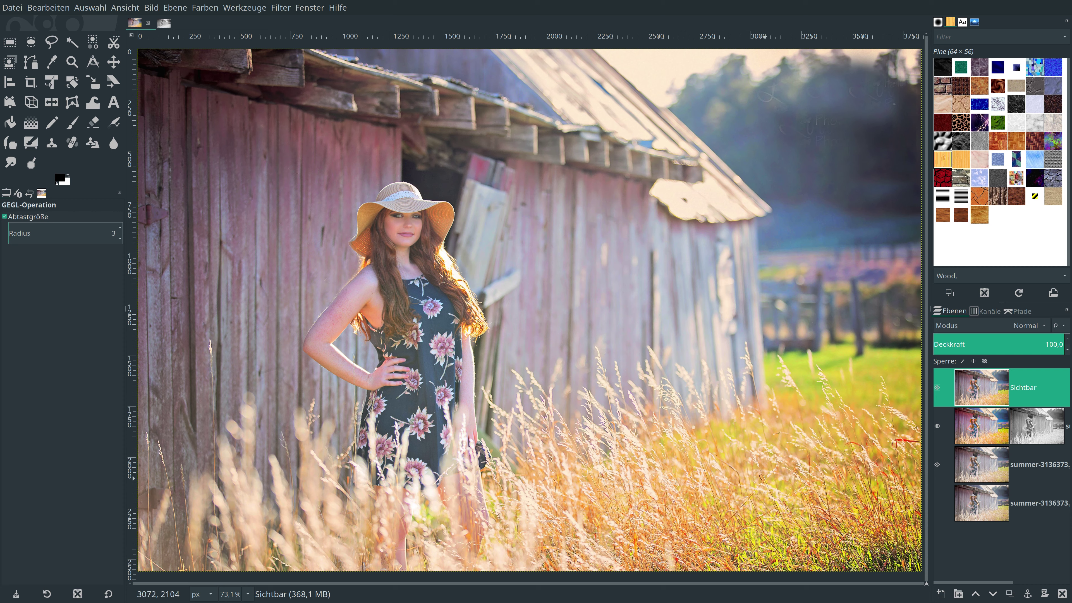
click(940, 595)
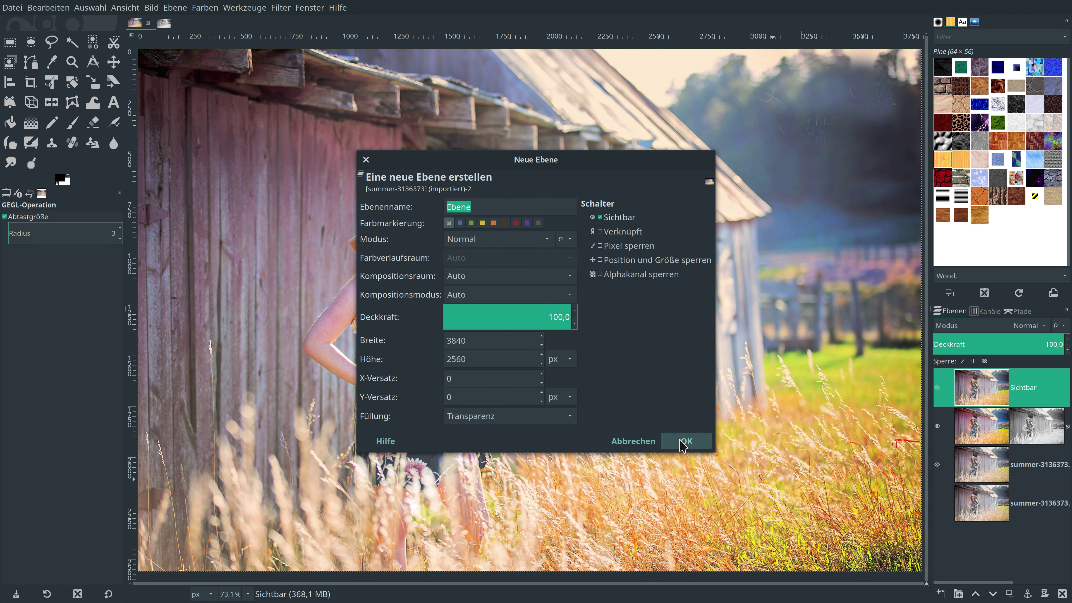
click(685, 441)
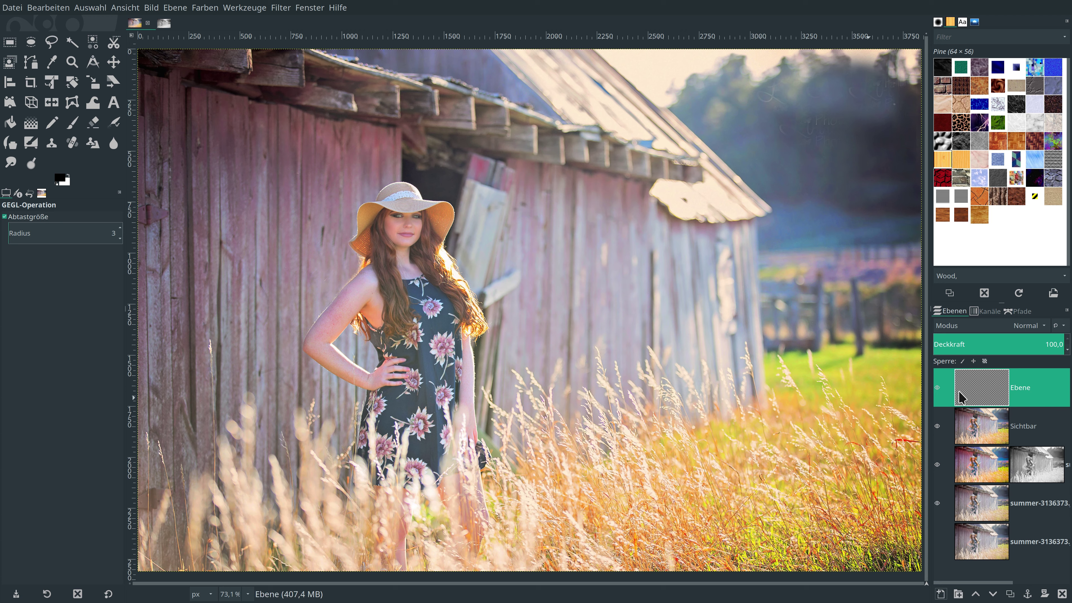
Set layer Ebene to Multiplikation mode with 80 opacity
click(1019, 328)
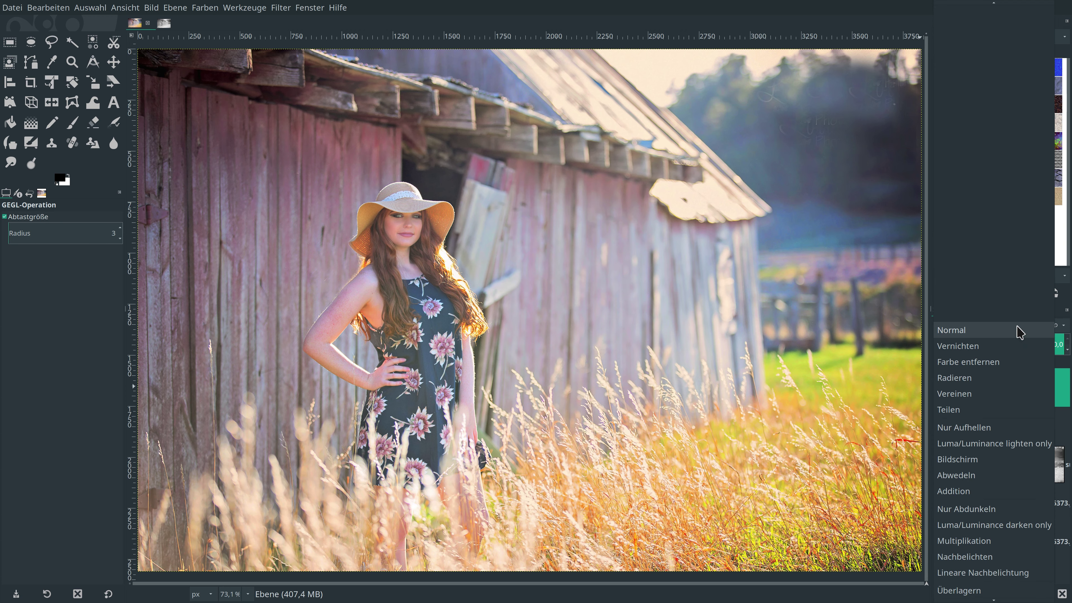
click(998, 477)
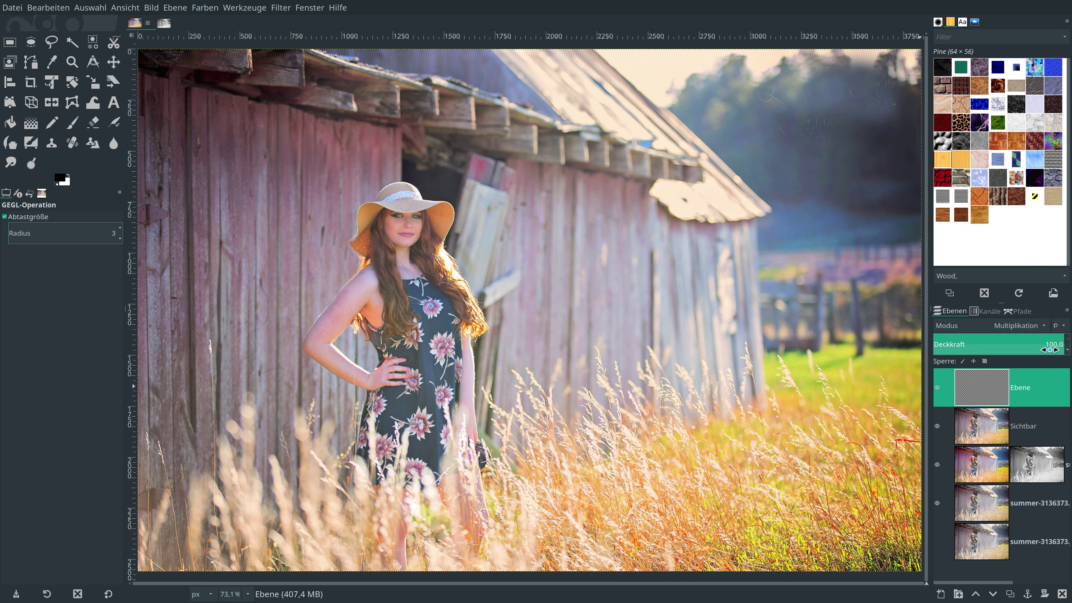
click(1050, 350)
text(80)
key(Return)
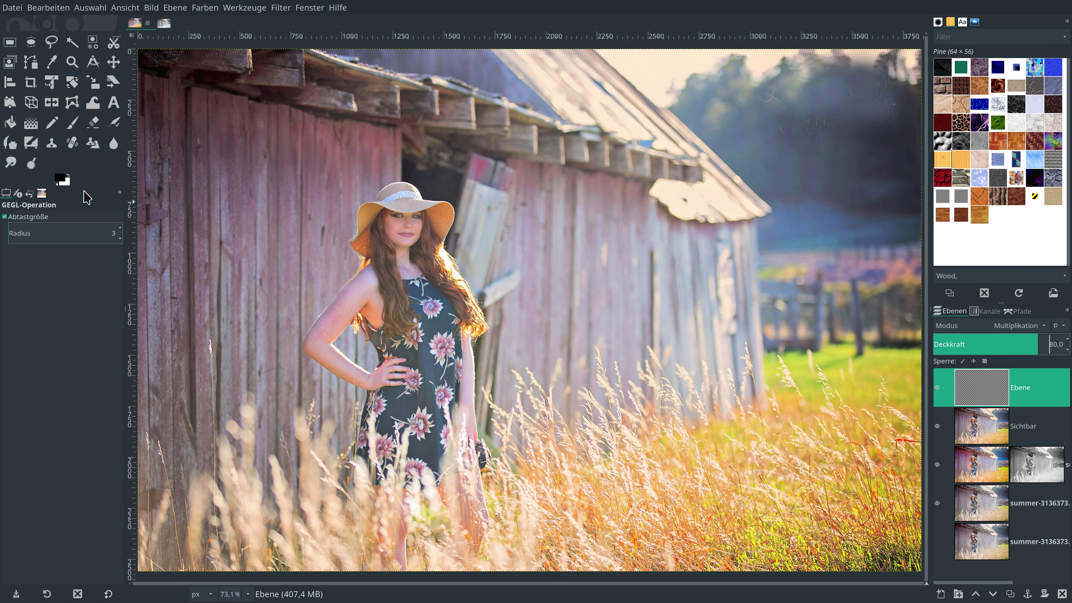
Set the foreground colour to yellow fff372
click(61, 178)
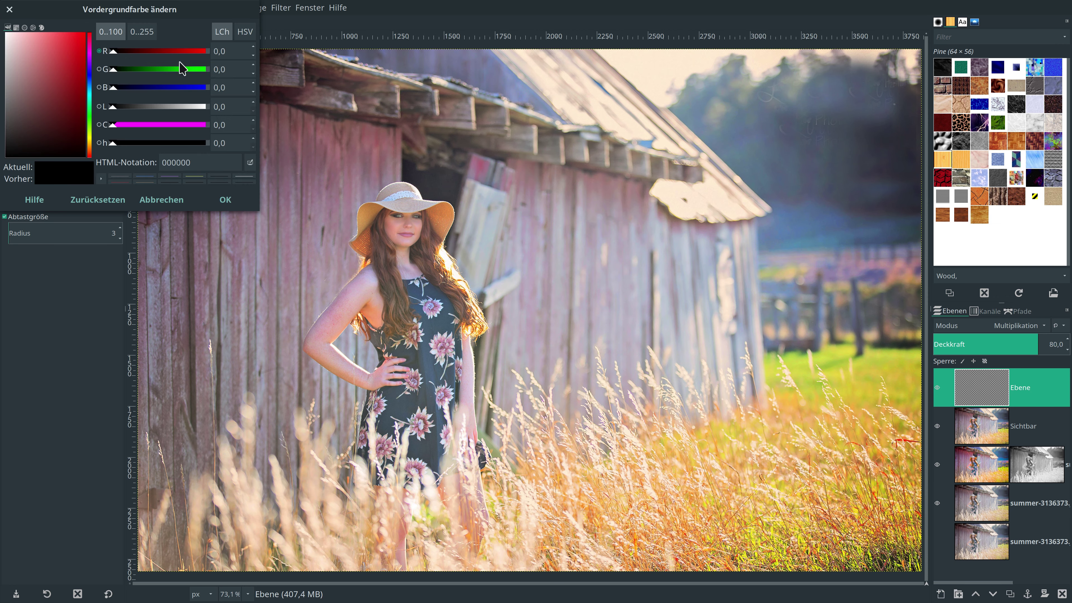
drag(175, 9, 775, 148)
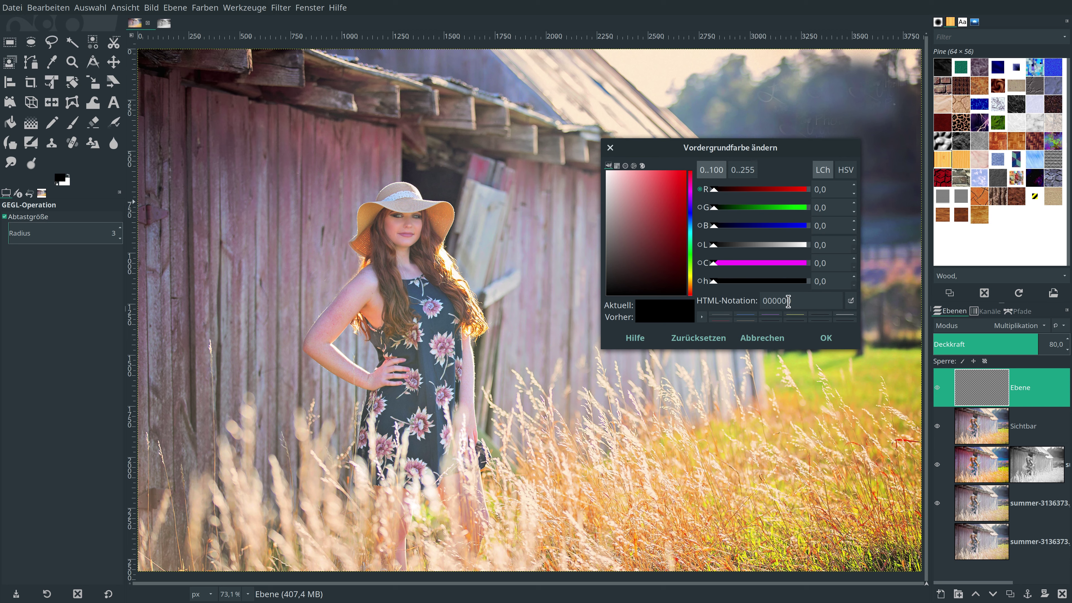
double_click(789, 300)
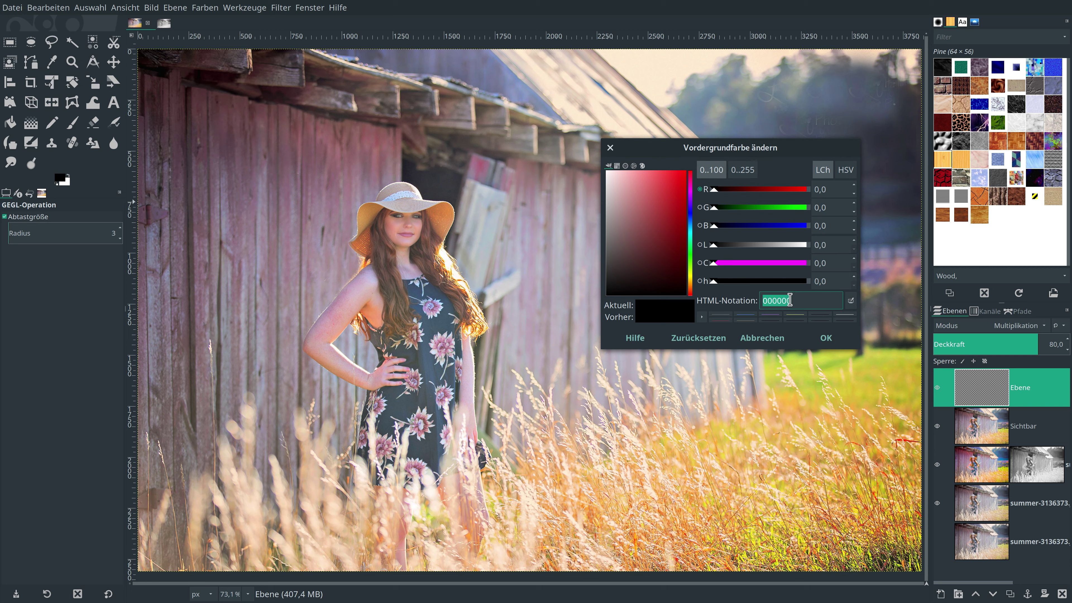
text(fff372)
click(826, 342)
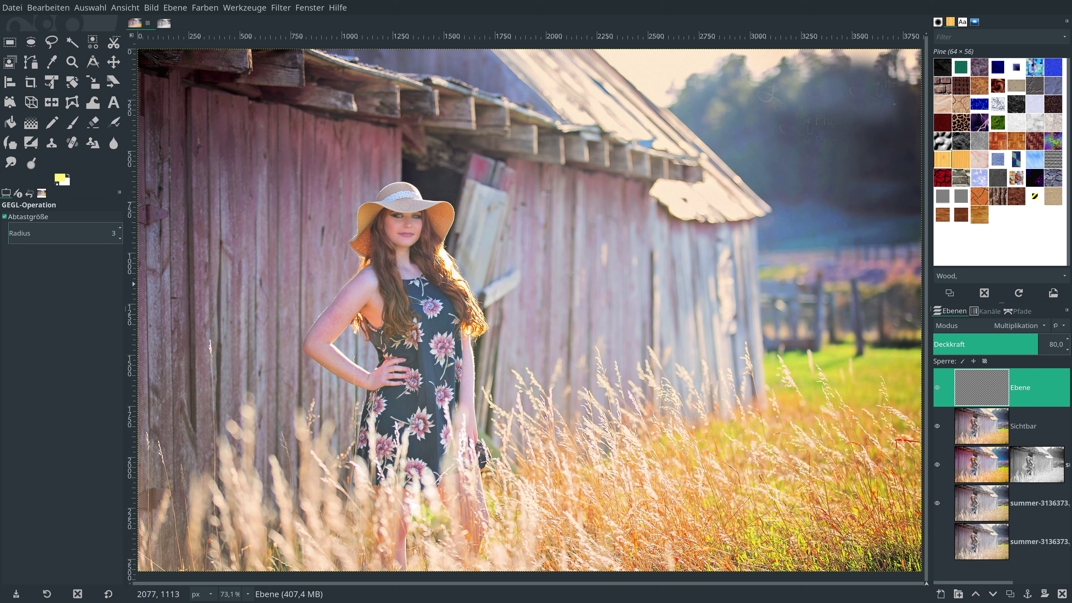
Fill Ebene with the yellow and add a new transparent layer Ebene #1
drag(60, 177, 346, 267)
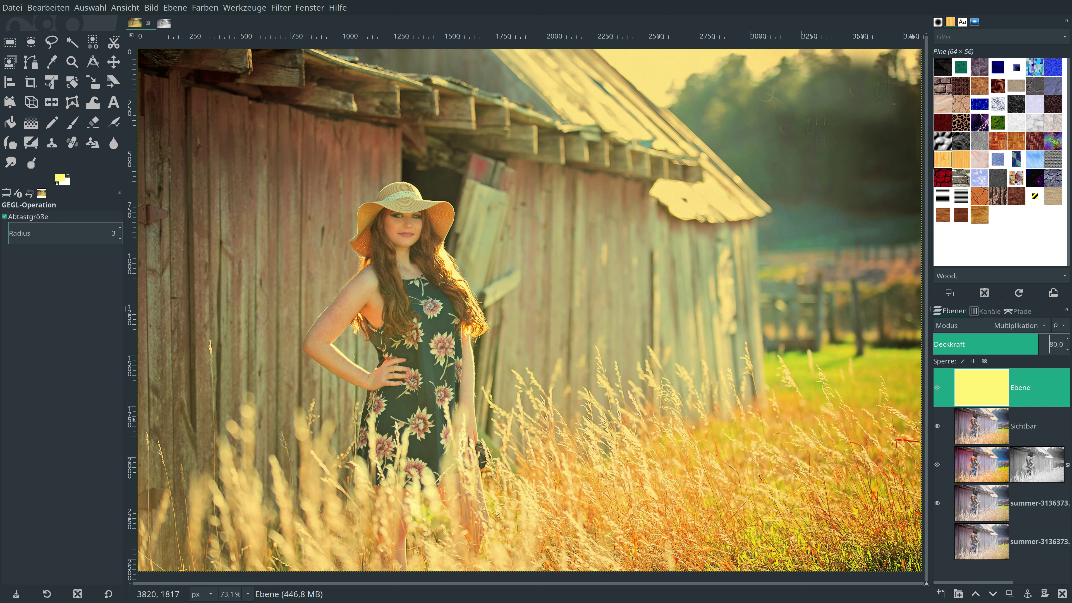
click(941, 597)
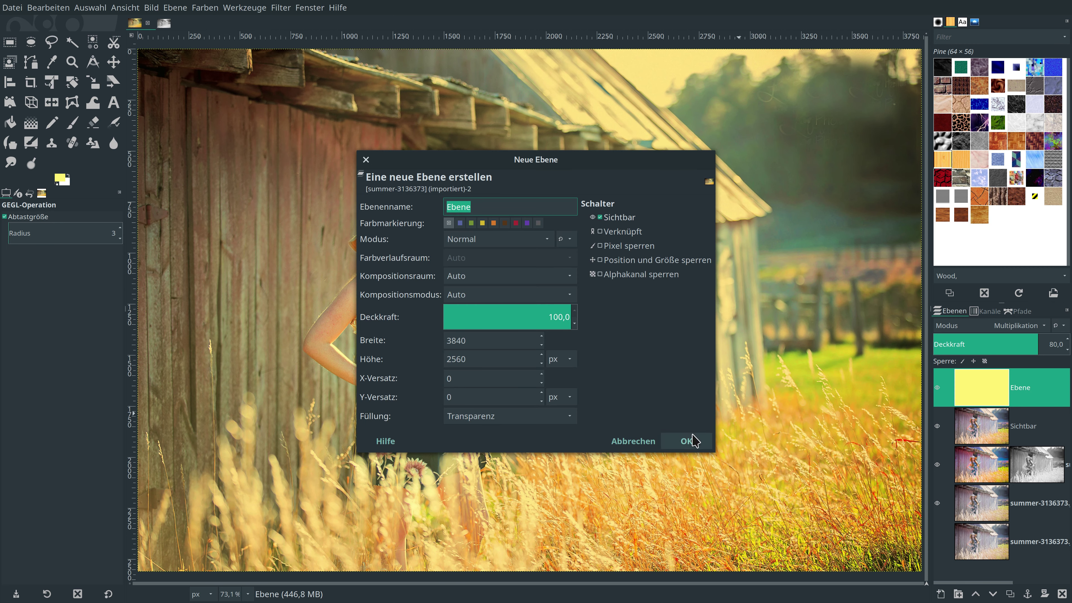
click(688, 441)
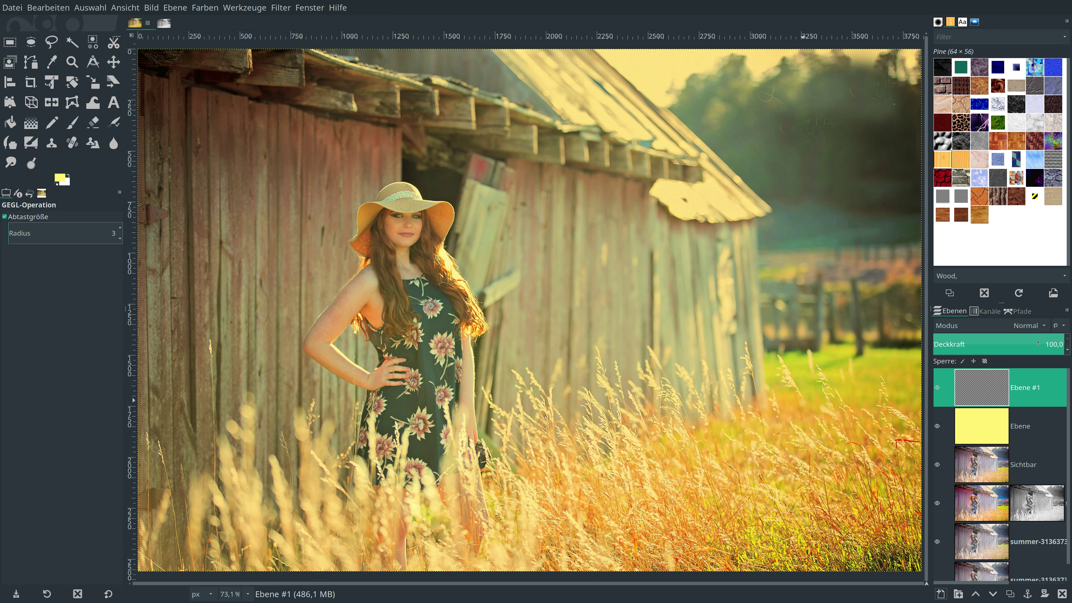
Set Ebene #1 to Weiche Kanten mode with 75 opacity
click(1034, 325)
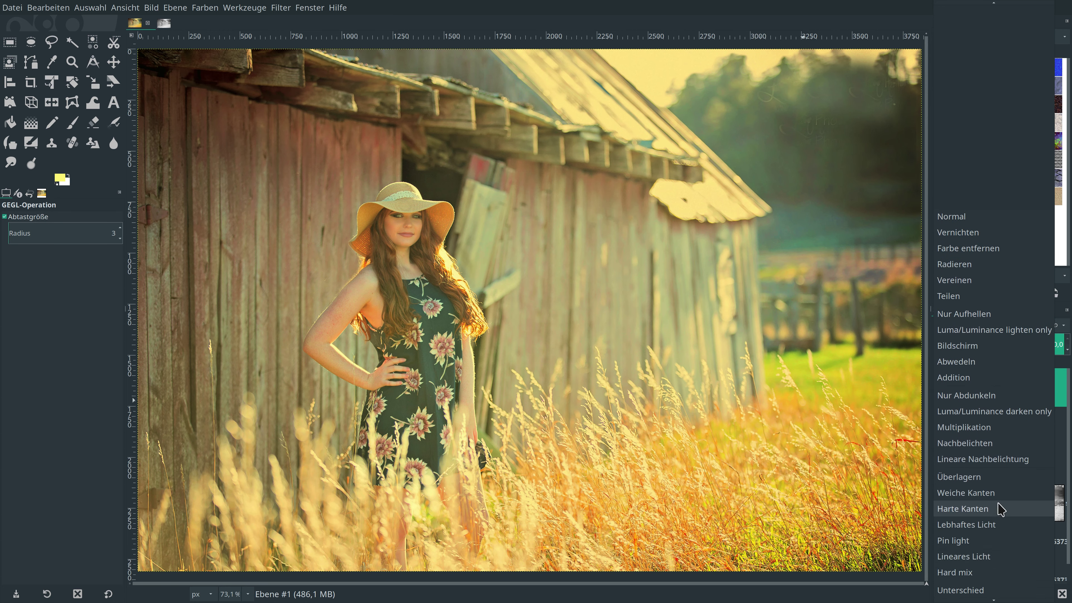
click(1001, 507)
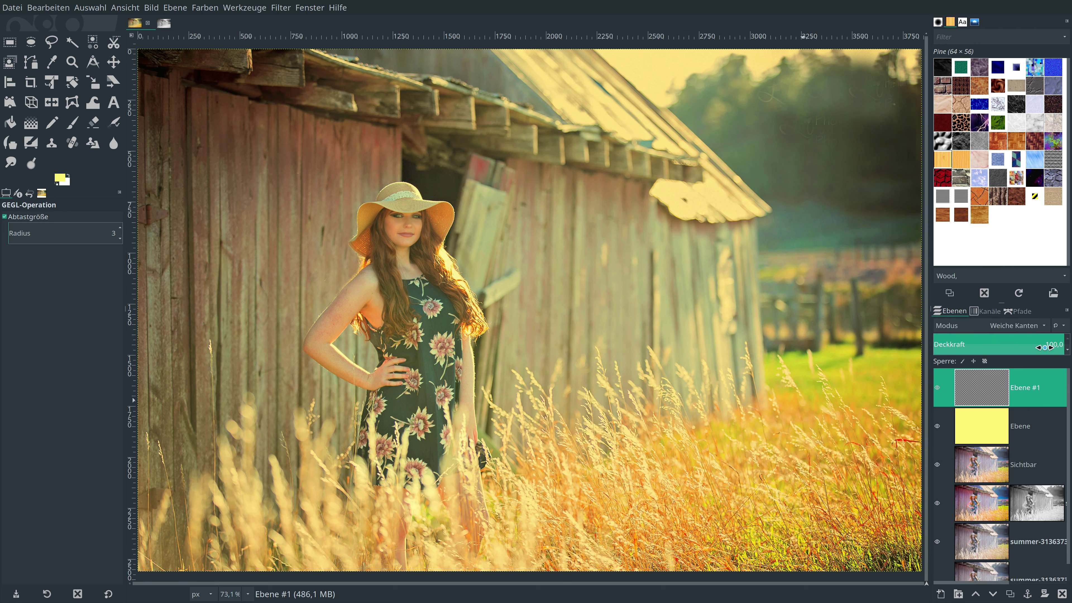
click(1044, 348)
text(75)
key(Return)
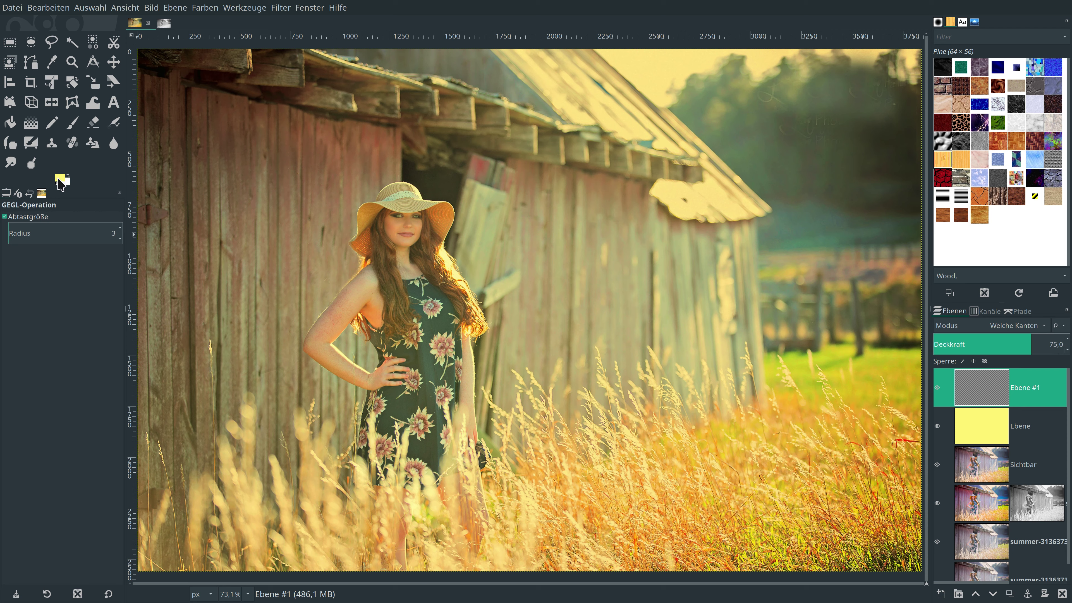
Fill Ebene #1 with purple c67dff
click(61, 178)
triple_click(793, 281)
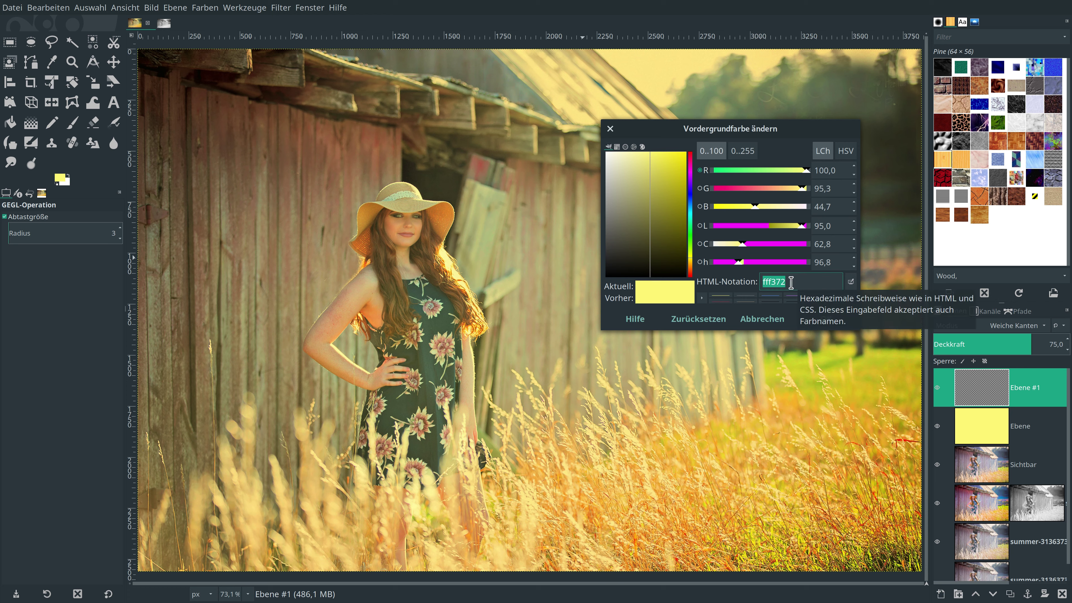
text(c6)
text(7dff)
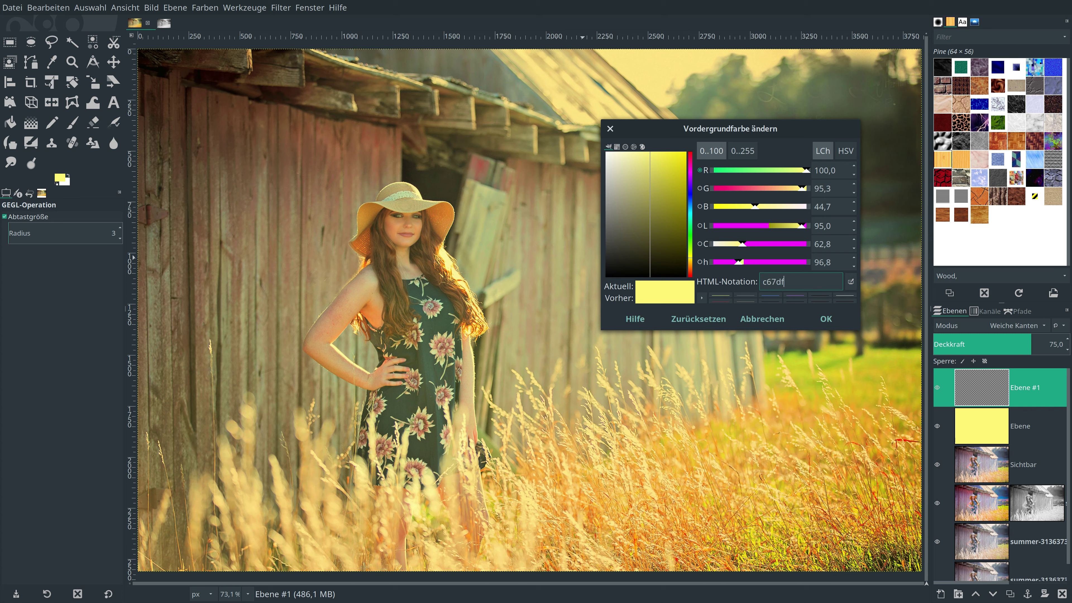
click(826, 318)
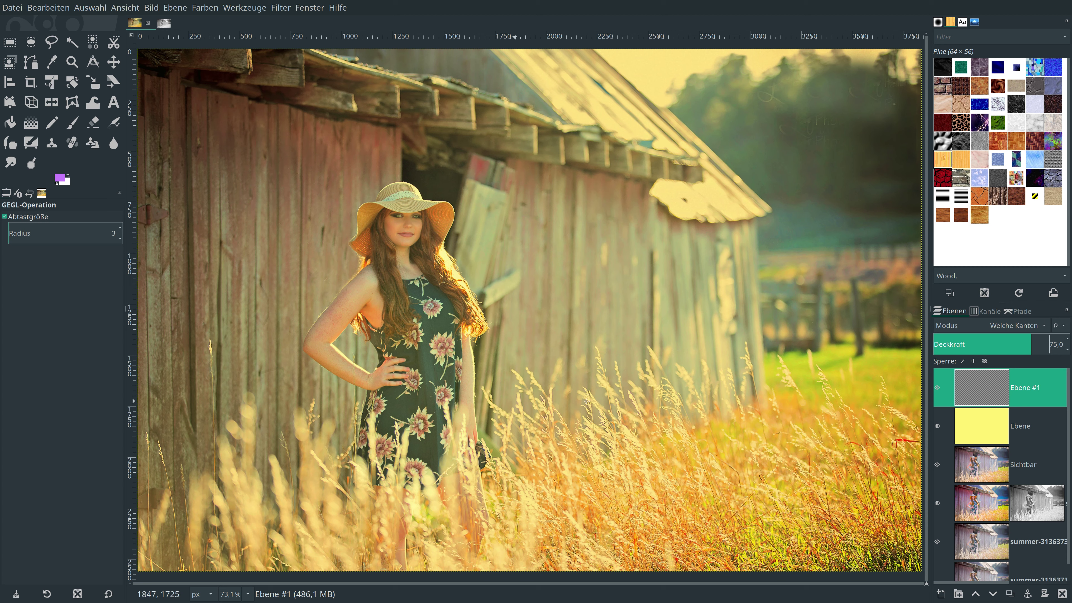
drag(60, 177, 408, 315)
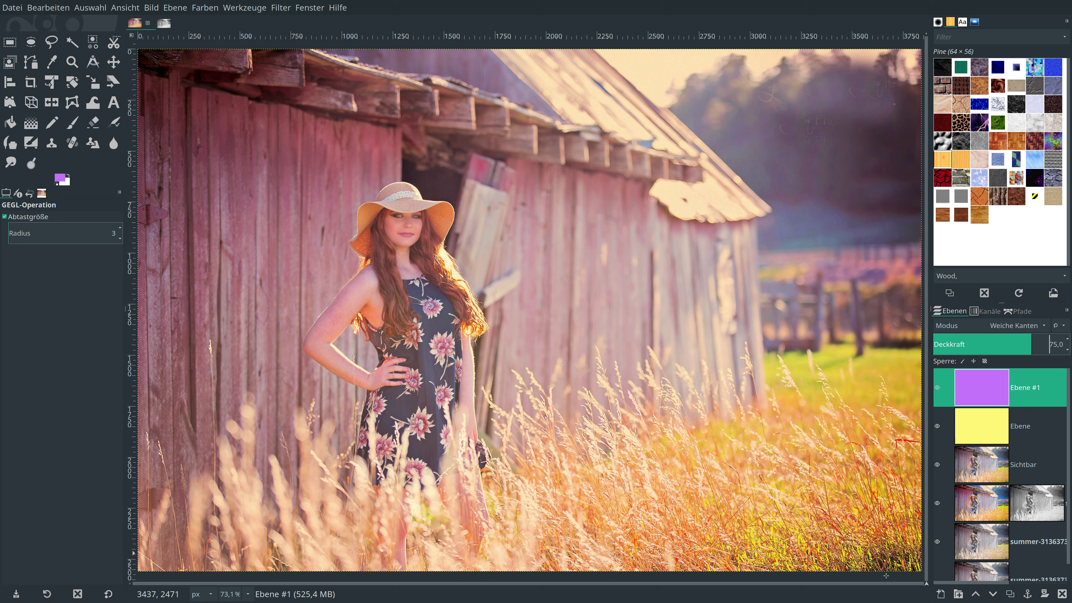
Add a transparent layer Ebene #2 in Abwedeln mode at 25 opacity
click(941, 595)
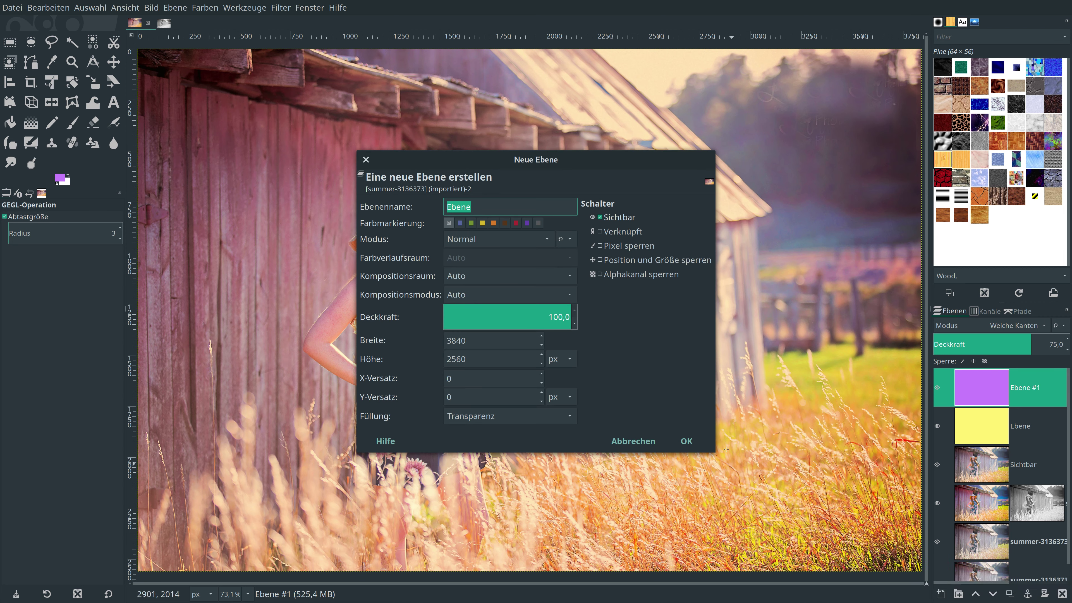
click(681, 442)
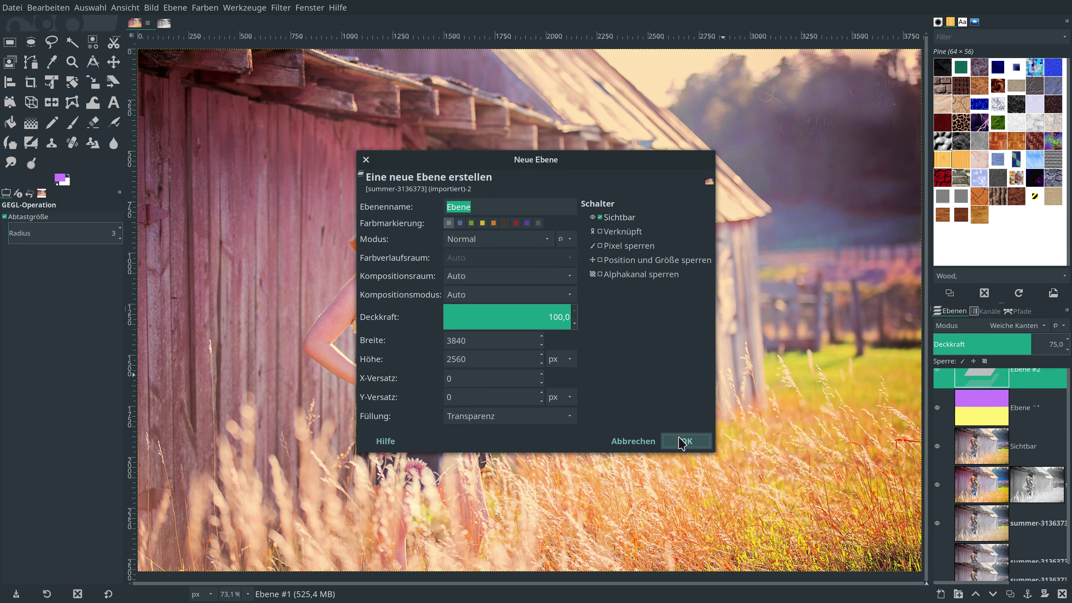
click(1036, 328)
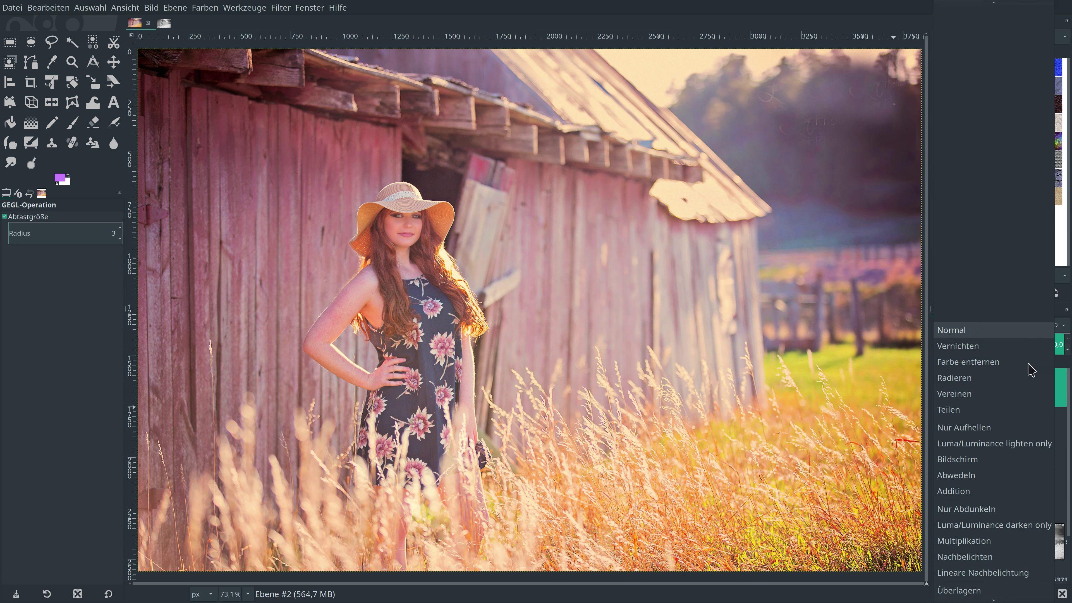
scroll(1019, 464, down, 2)
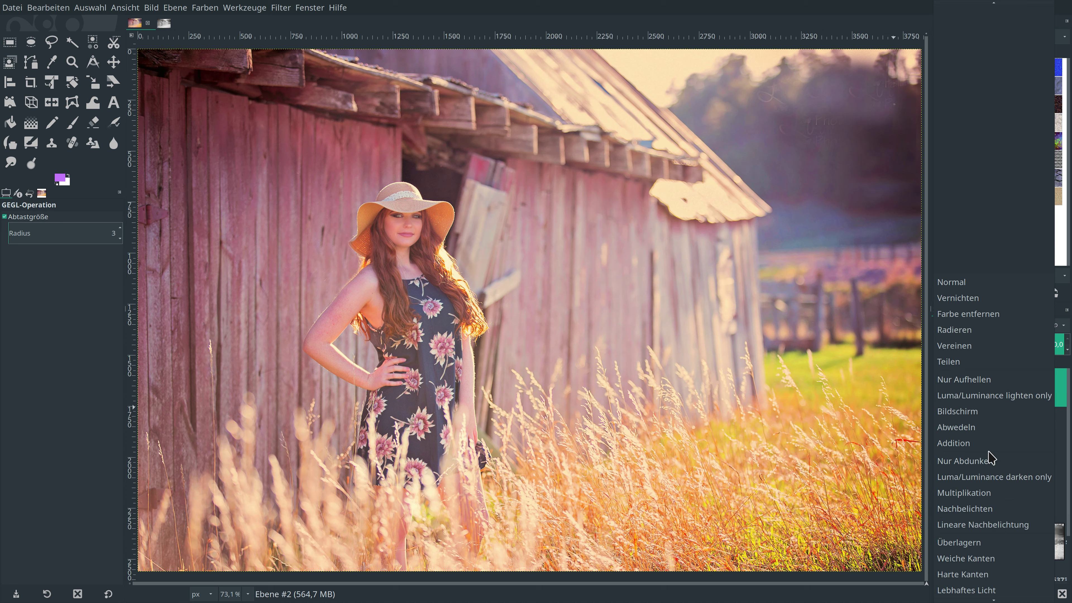
click(984, 432)
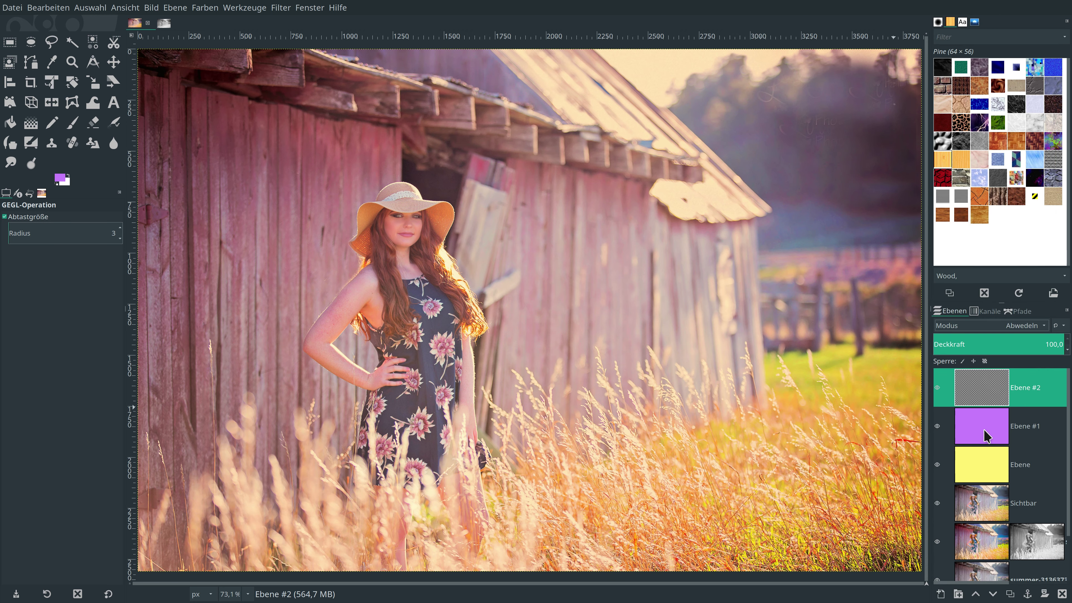
click(1036, 347)
text(25)
key(Return)
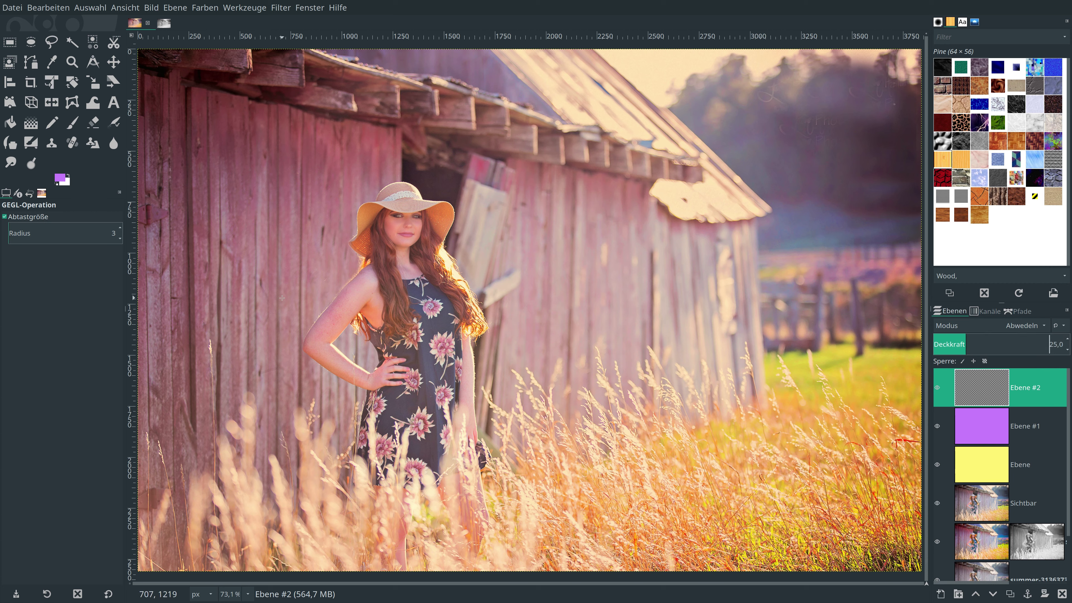
Change the foreground colour from purple c67dff to blue 578aff
click(60, 179)
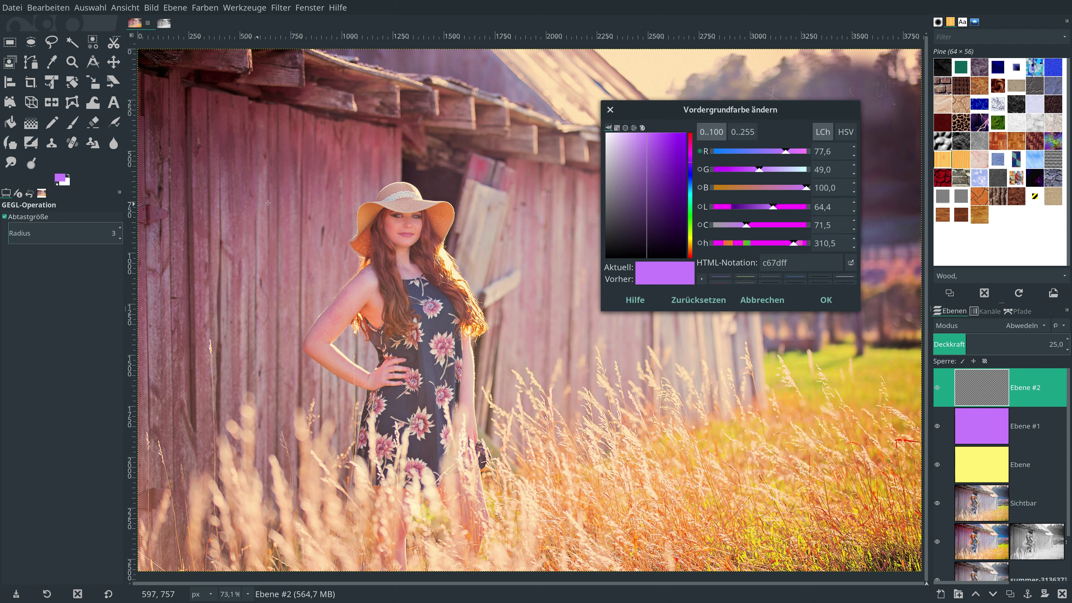
double_click(790, 263)
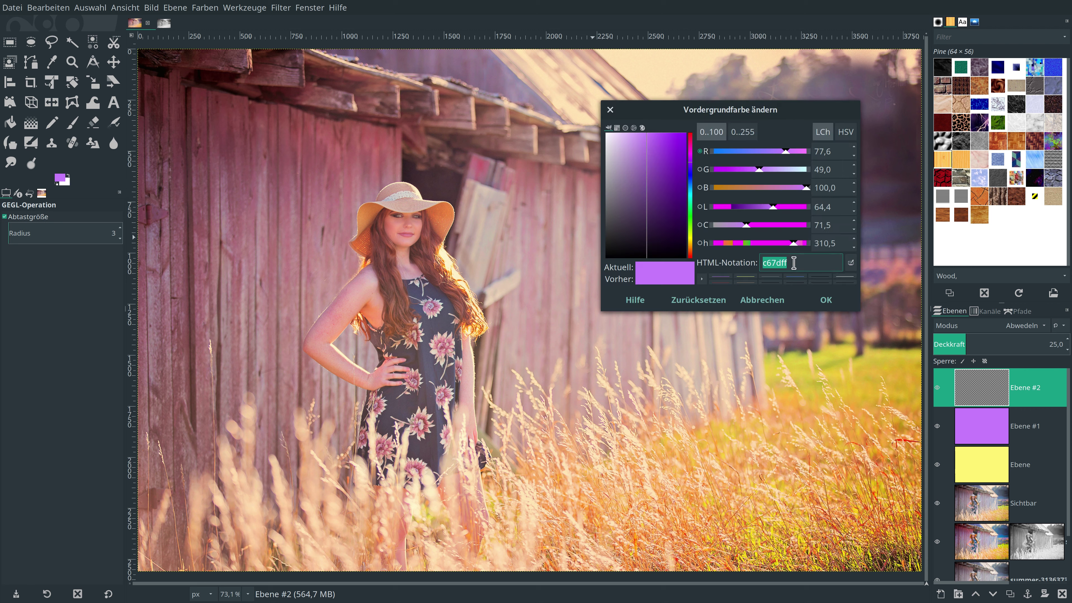
text(578a)
click(827, 300)
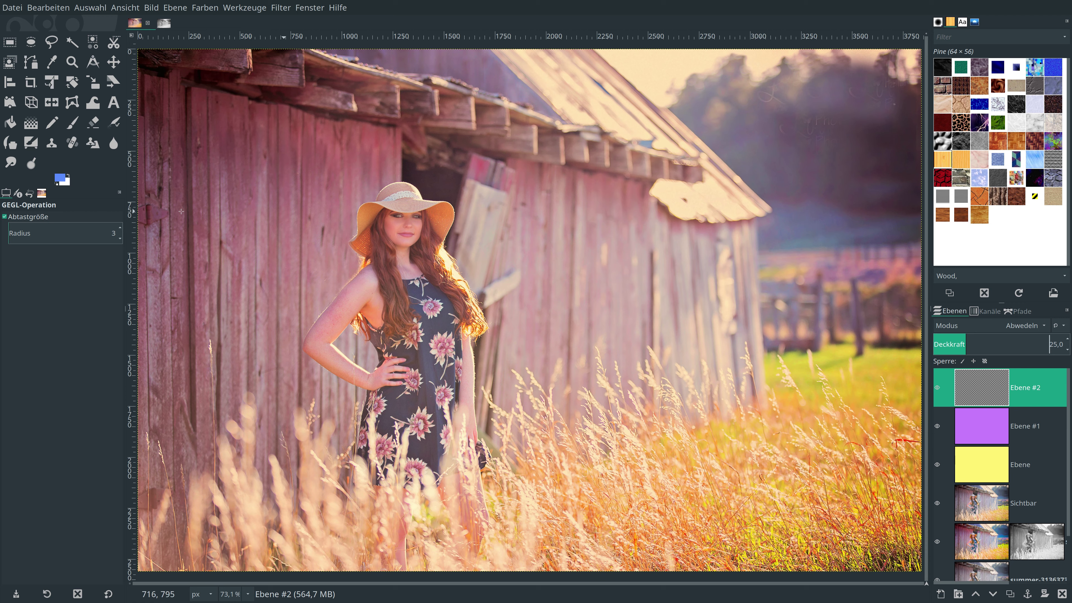
Fill Ebene #2 with the blue foreground colour and blend it in Nachbelichten mode
drag(59, 180, 394, 247)
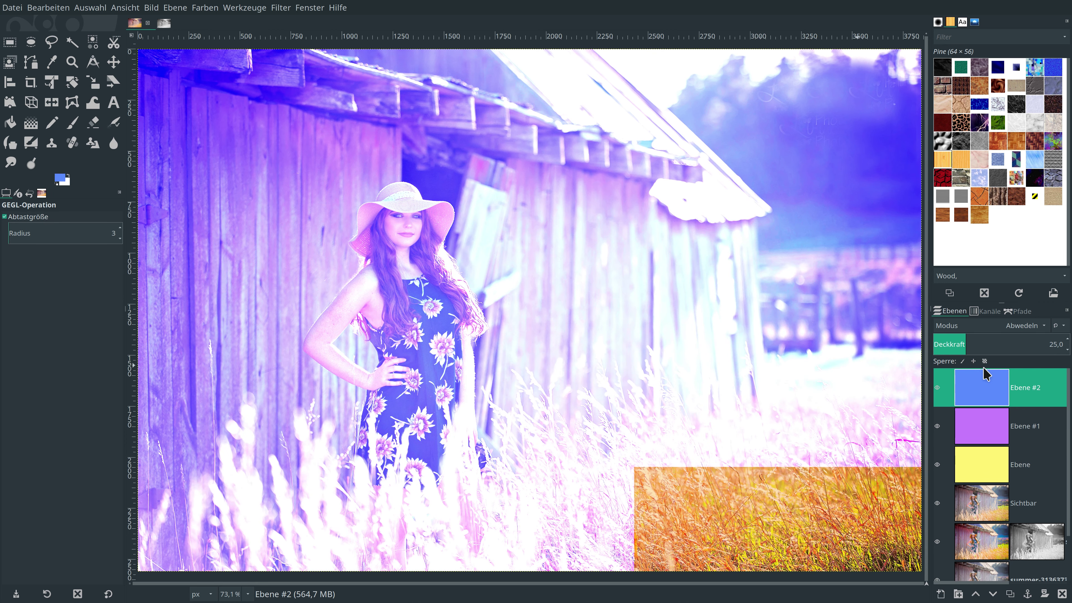
click(1005, 327)
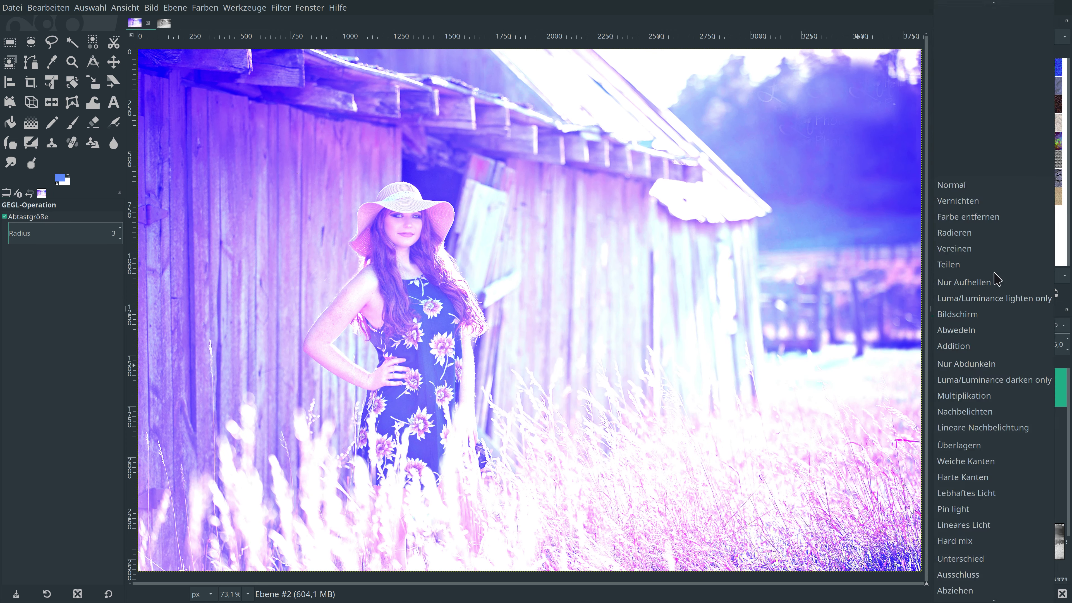
click(988, 412)
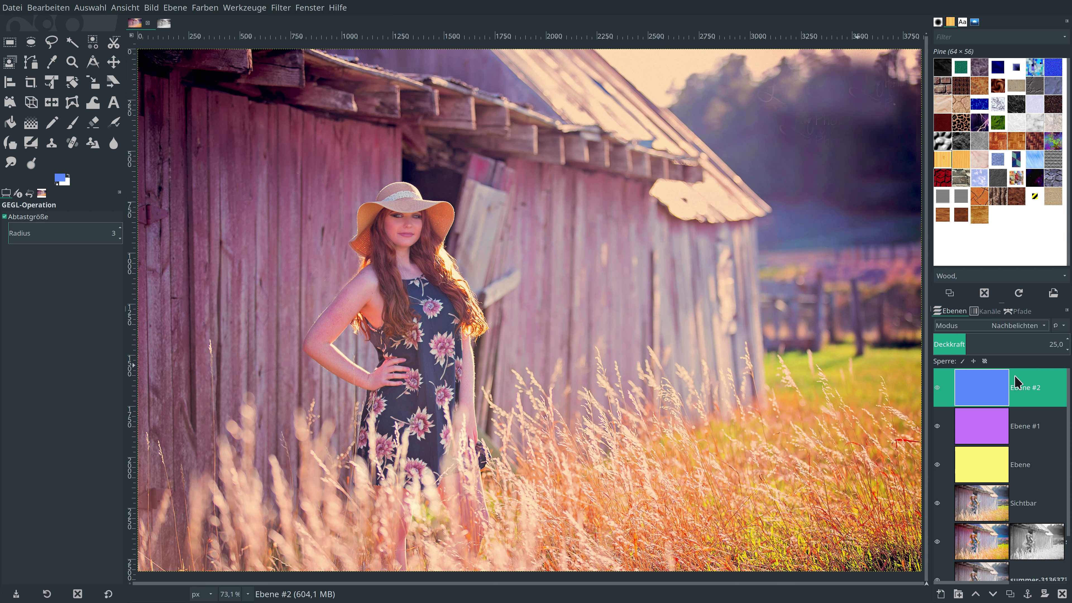
right_click(969, 393)
Create a merged layer Sichtbar #1 from everything visible
click(907, 100)
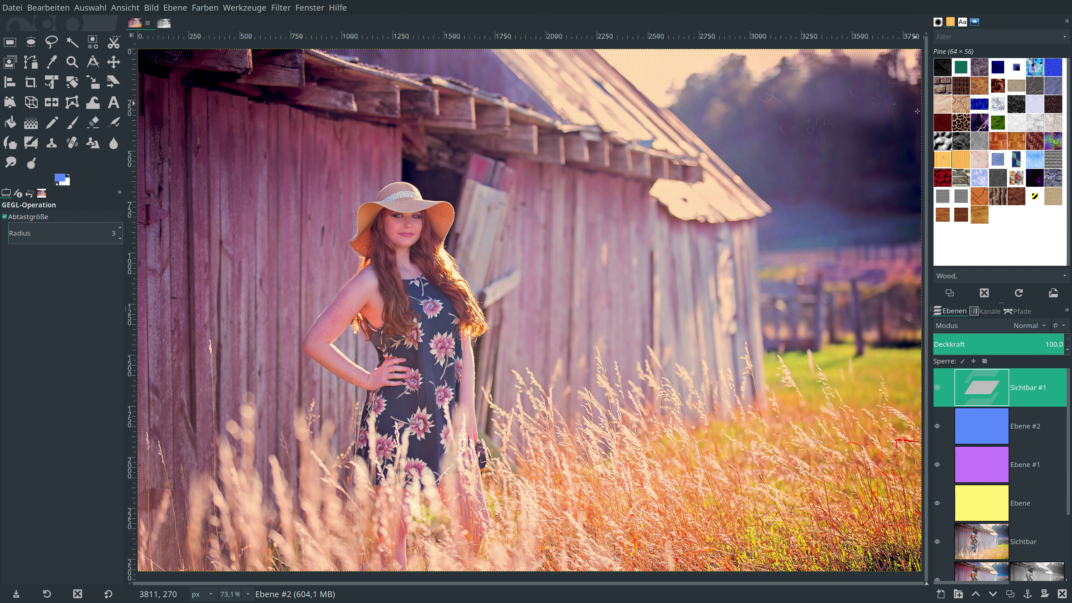
scroll(1010, 478, down, 3)
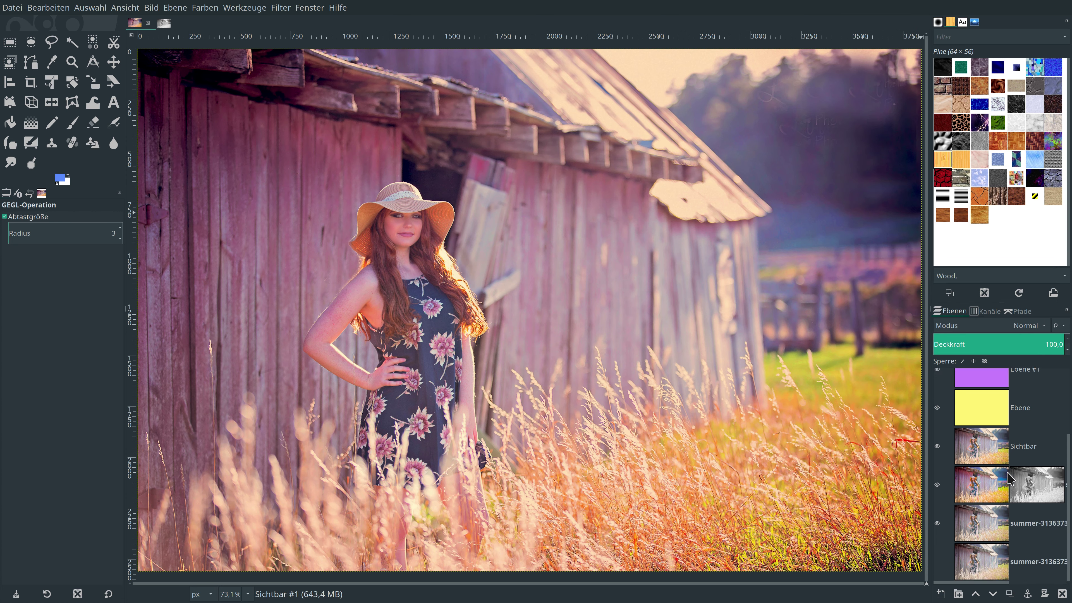
scroll(979, 568, up, 3)
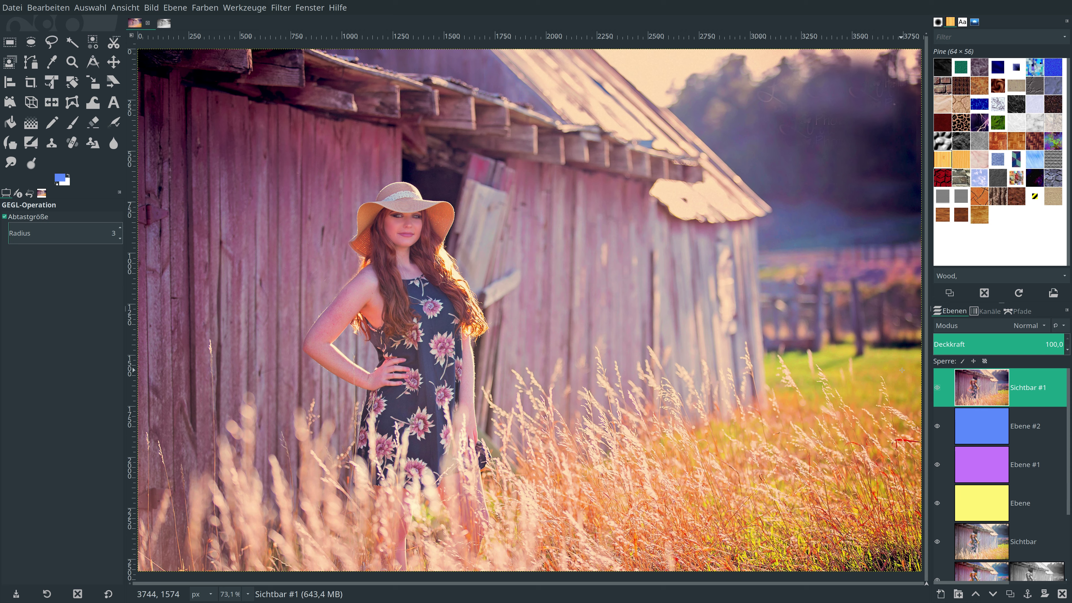
Duplicate Sichtbar #1 as Sichtbar #2, blended in Überlagern at 65% opacity
click(1010, 594)
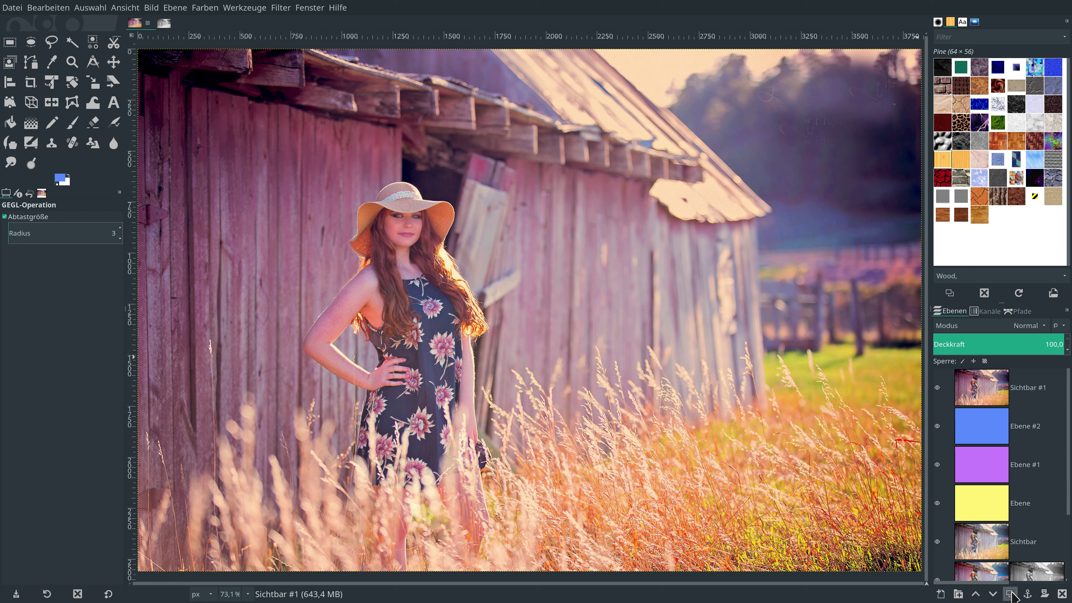
click(1039, 333)
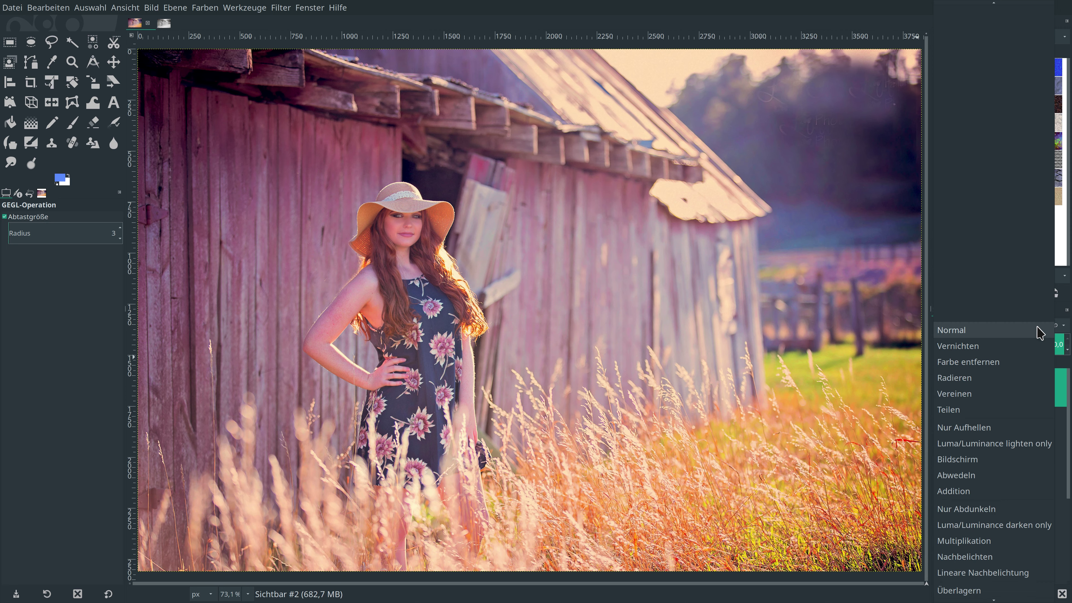
scroll(1030, 528, down, 1)
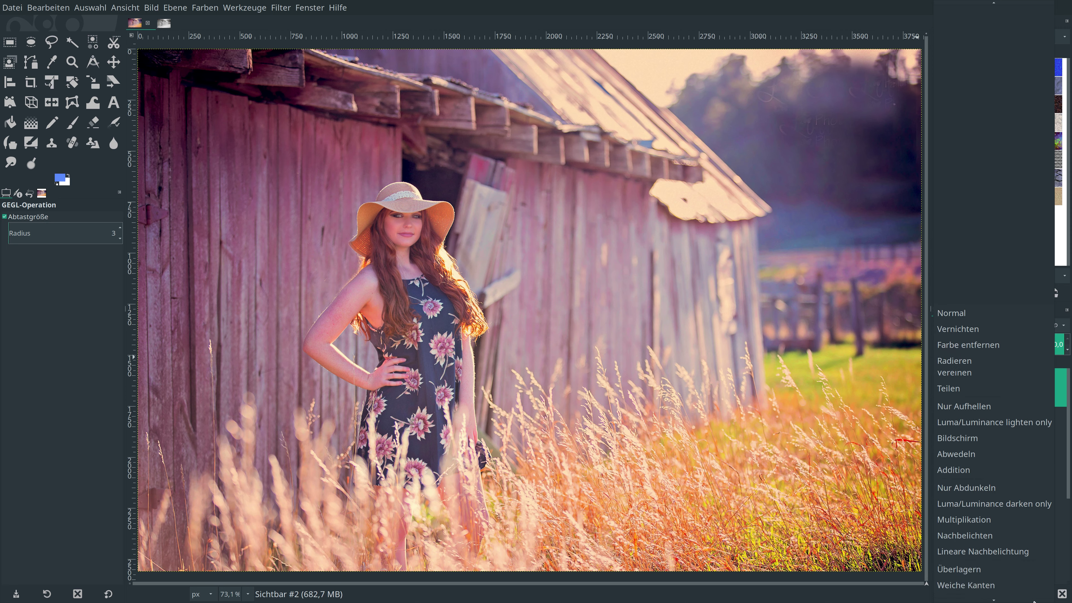
scroll(1022, 554, down, 3)
click(1010, 511)
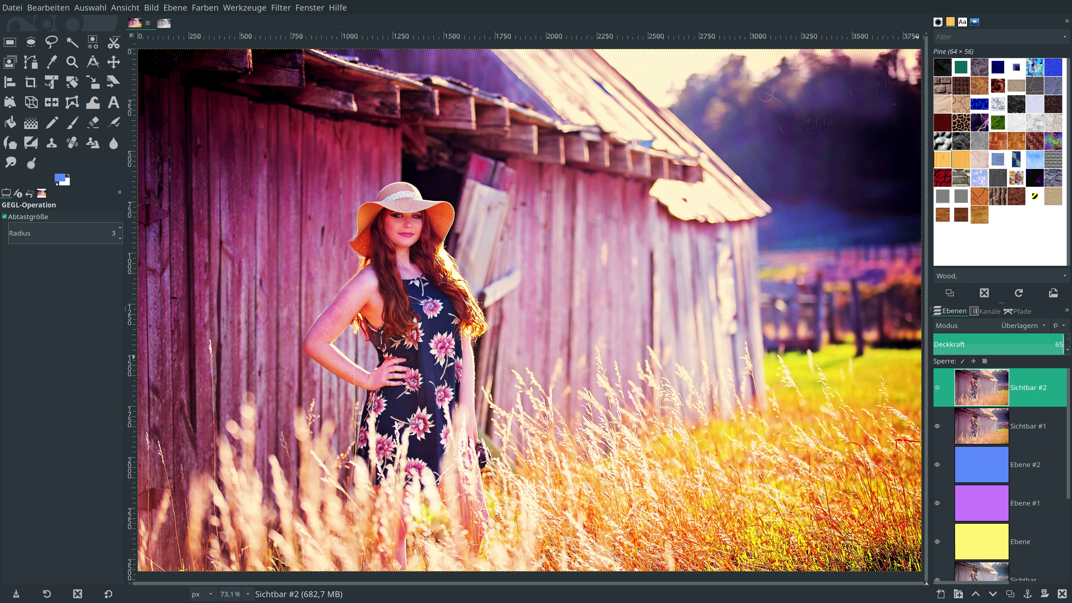
key(Return)
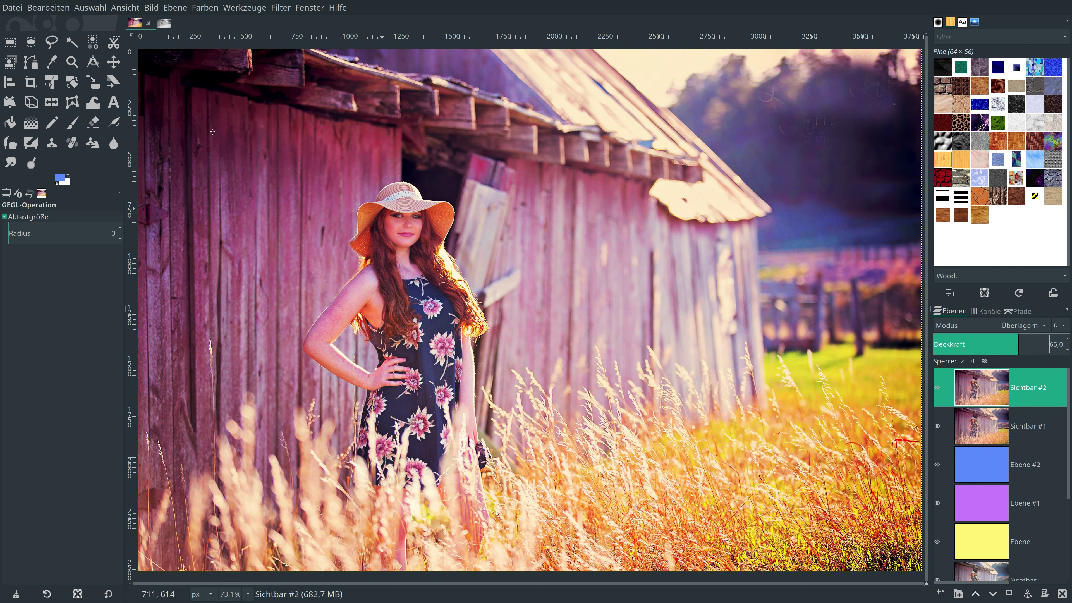
click(205, 8)
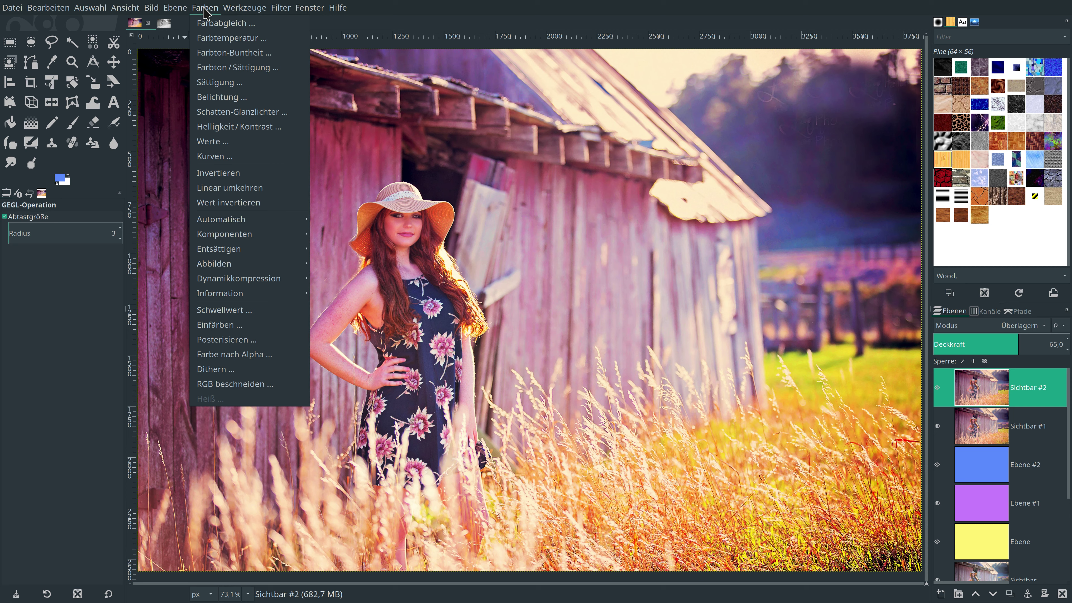
Desaturate Sichtbar #2 with the Sättigung scale at 0
click(211, 82)
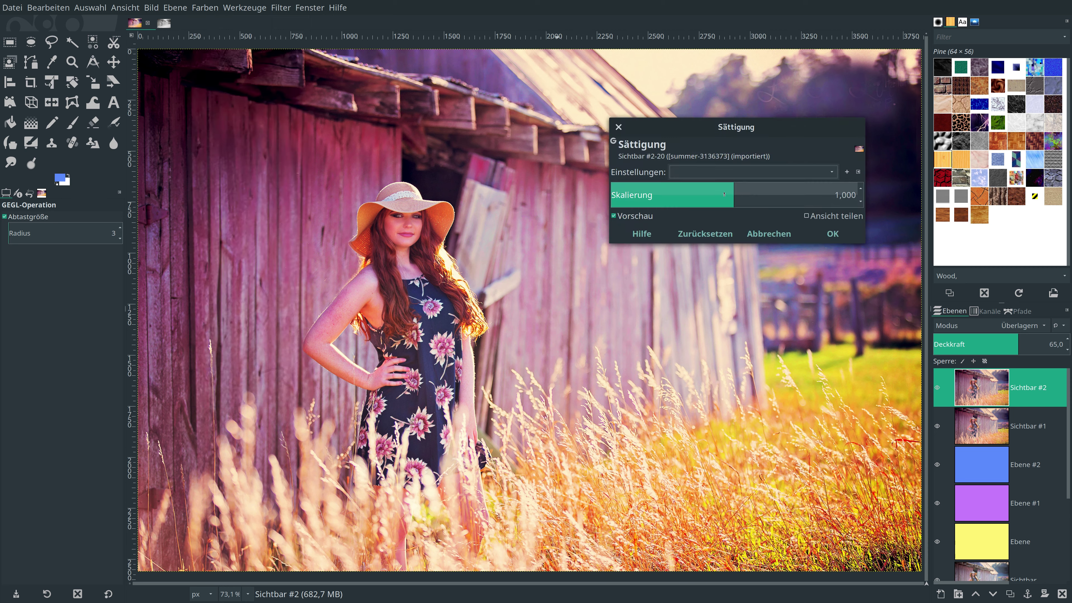
drag(727, 200, 612, 200)
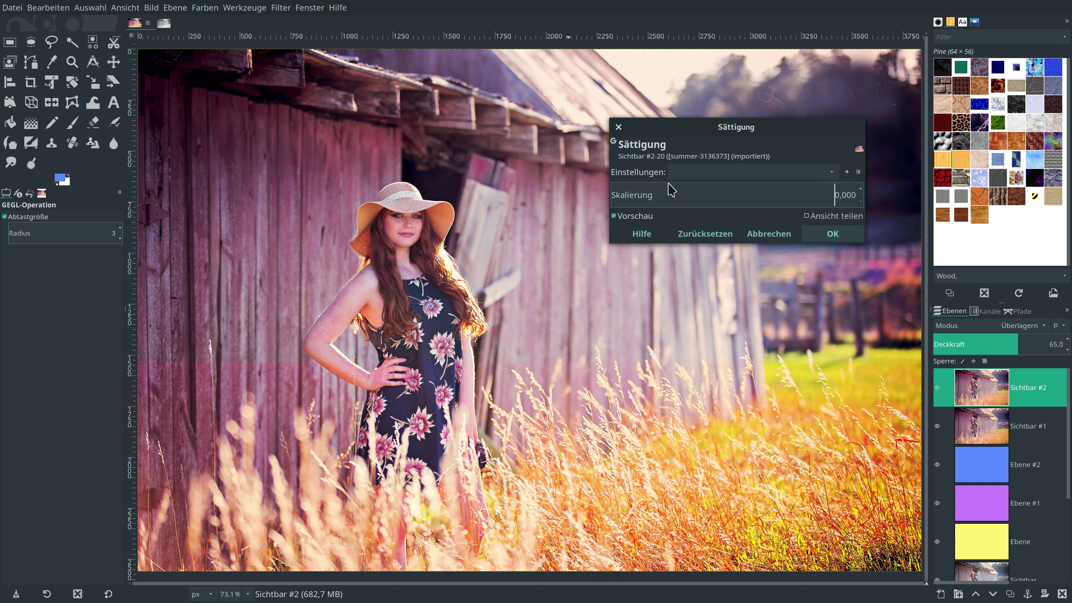
click(832, 233)
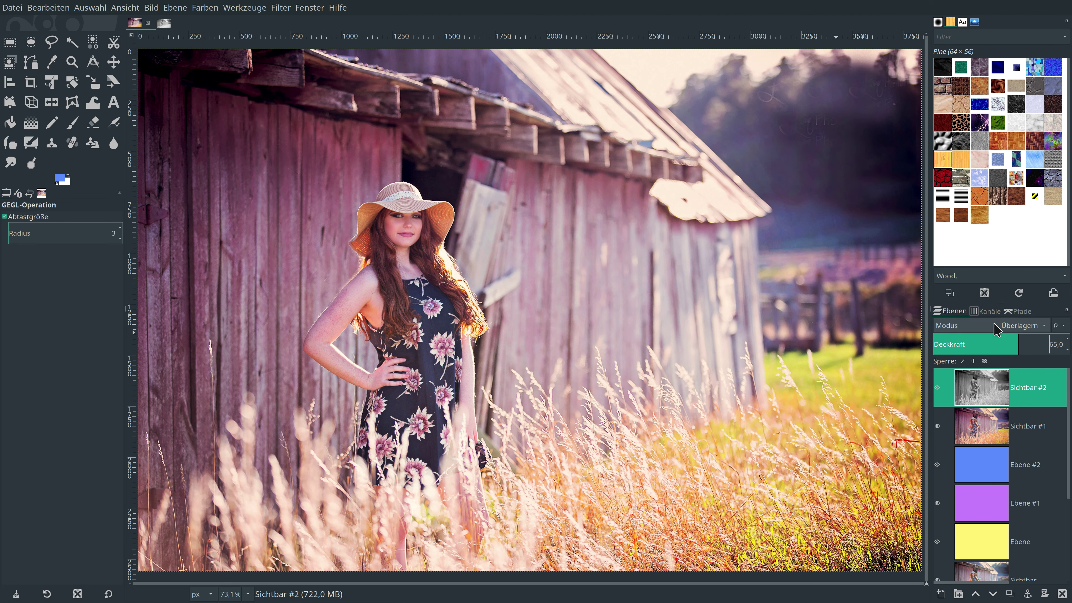
Preview Sichtbar #2 in Normal mode, then restore Überlagern at 65% opacity
click(1011, 326)
click(970, 70)
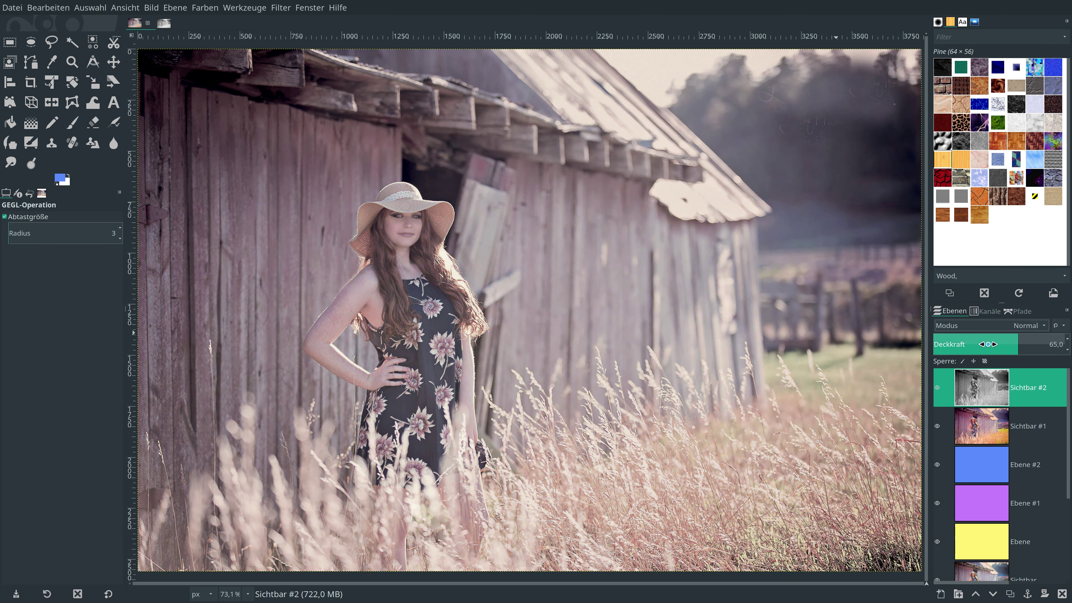
drag(1039, 346, 1050, 345)
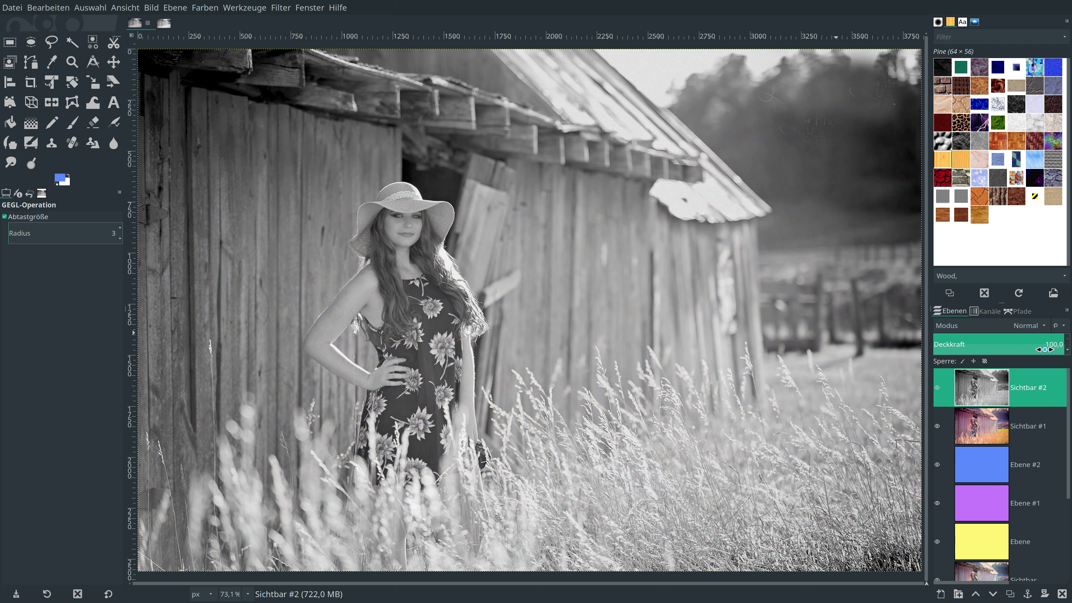
text(65)
key(Return)
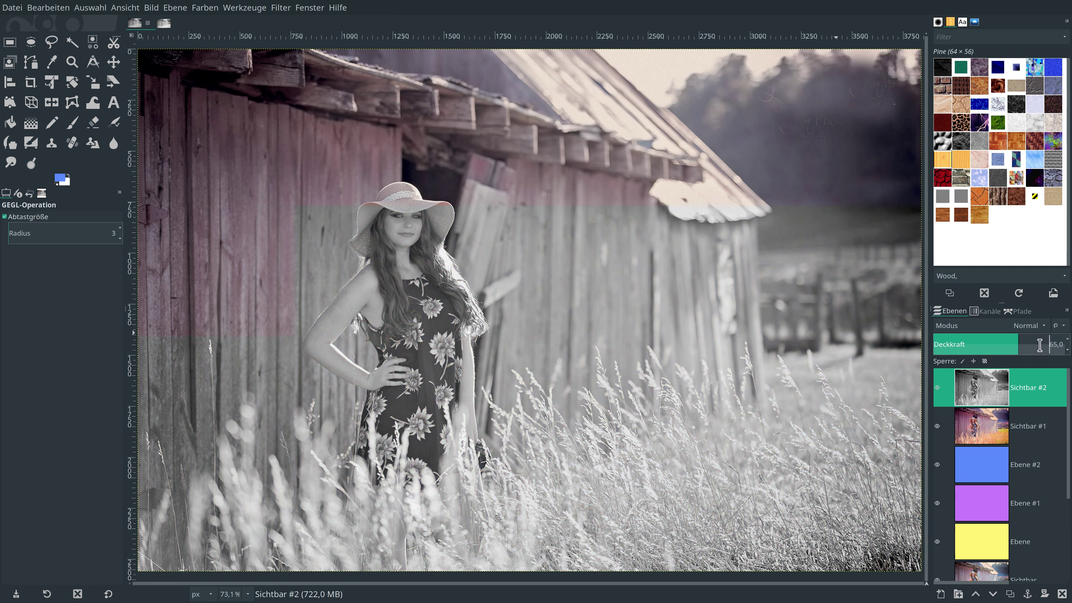
click(1028, 325)
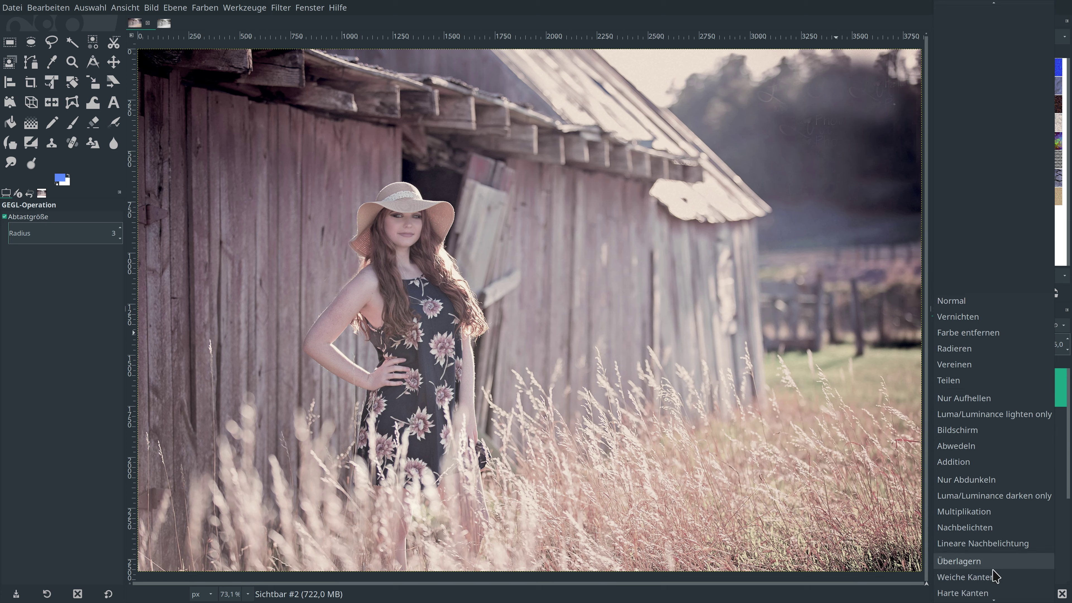
click(971, 561)
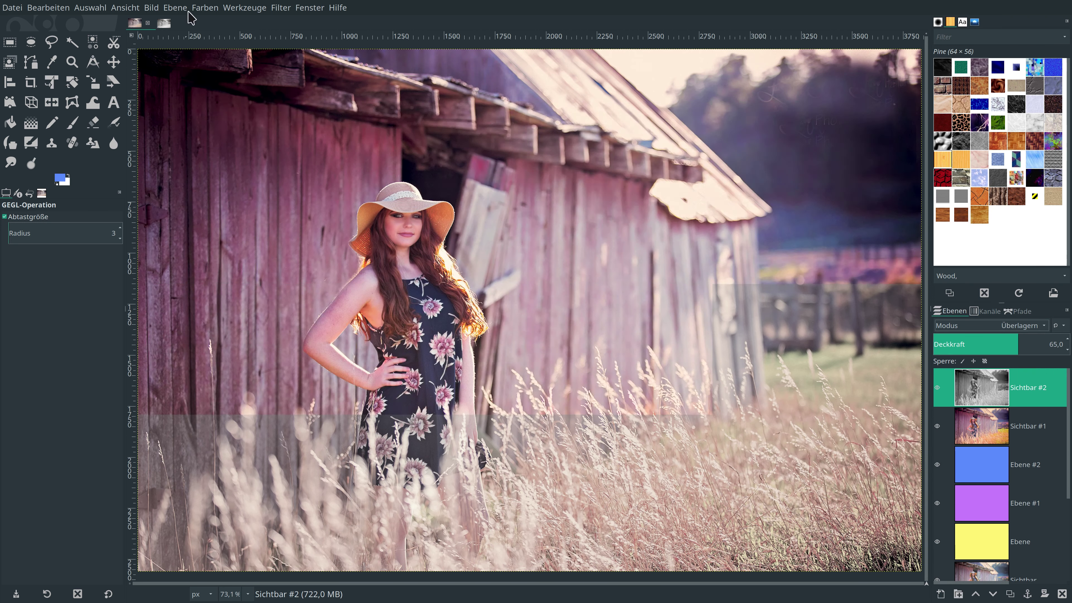
Invert the colours of Sichtbar #2
click(197, 9)
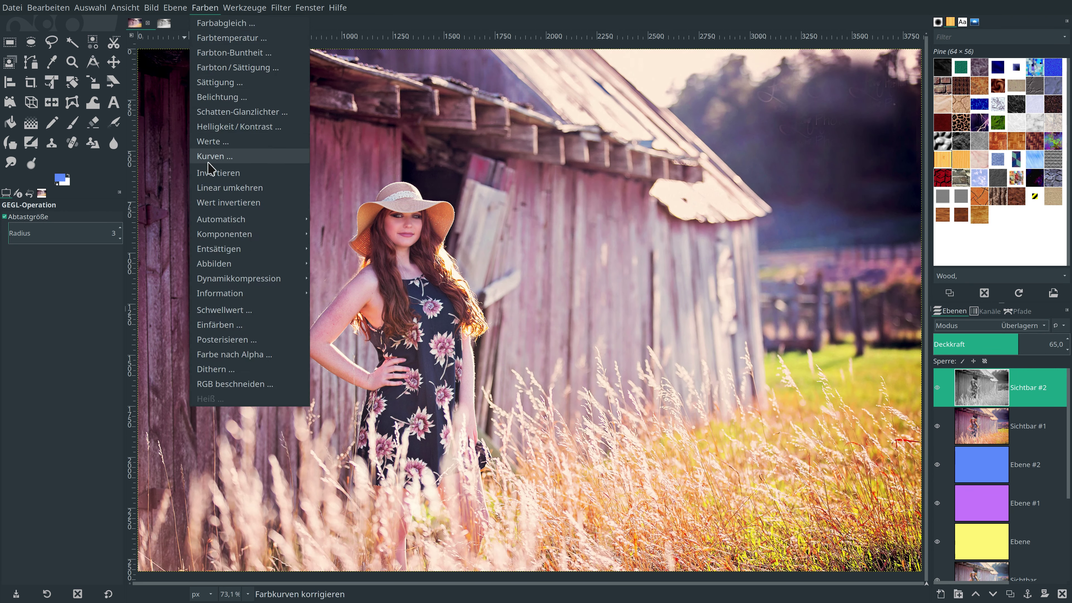
click(209, 173)
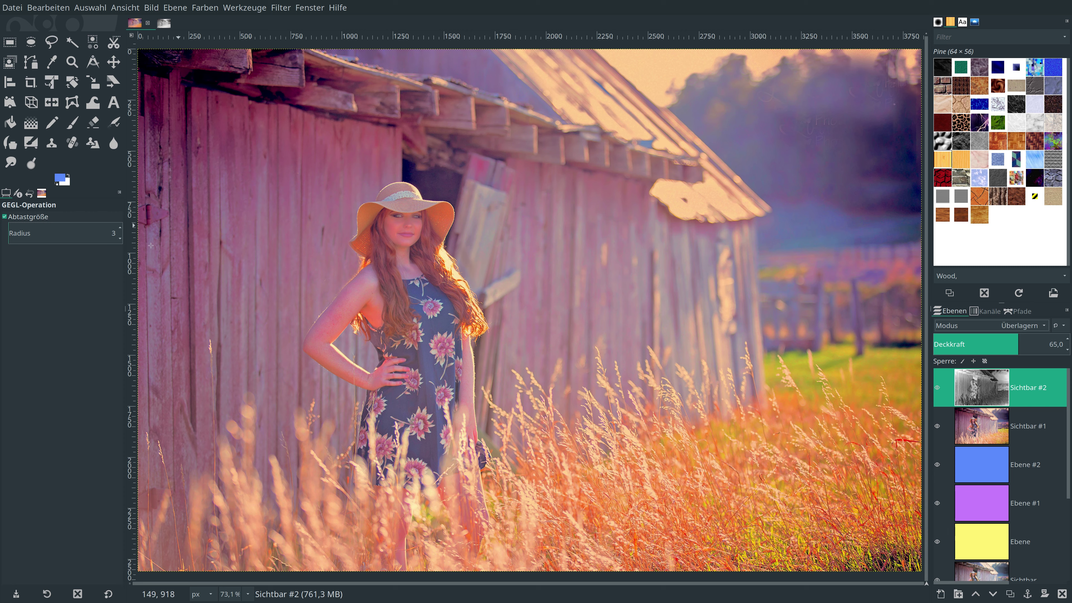
click(281, 7)
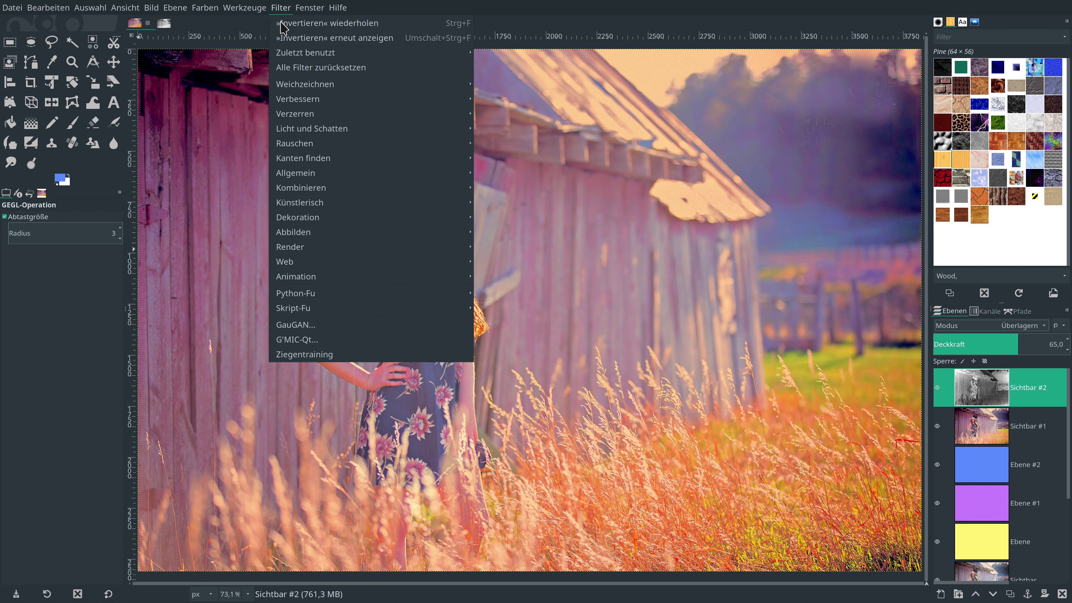
Apply G'MIC-Qt Blur [Depth-of-Field] with First Radius 0 to Sichtbar #2, then hide it to compare
click(320, 340)
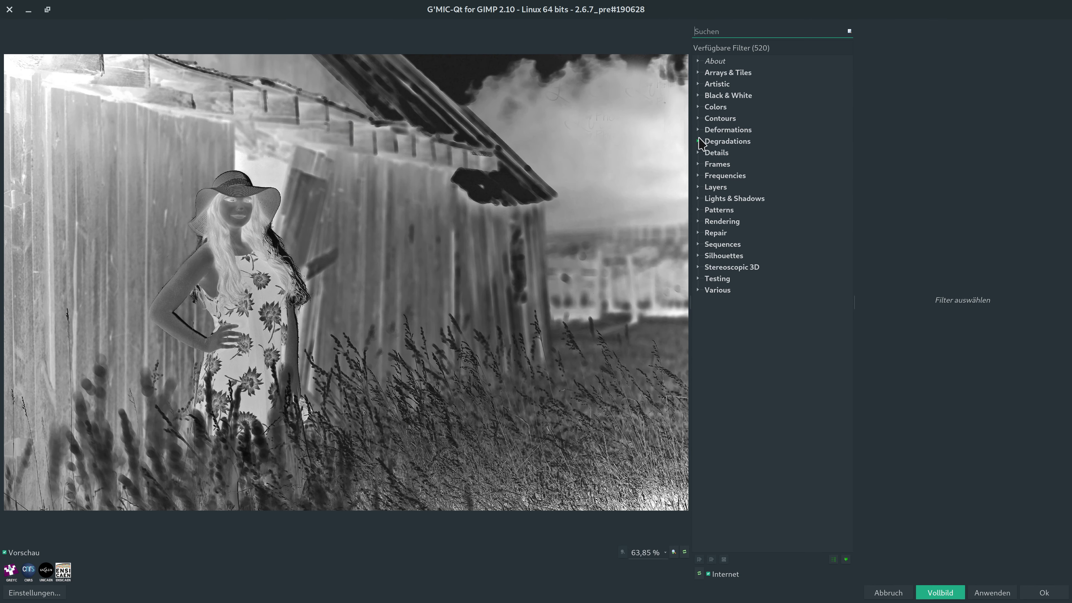
click(697, 142)
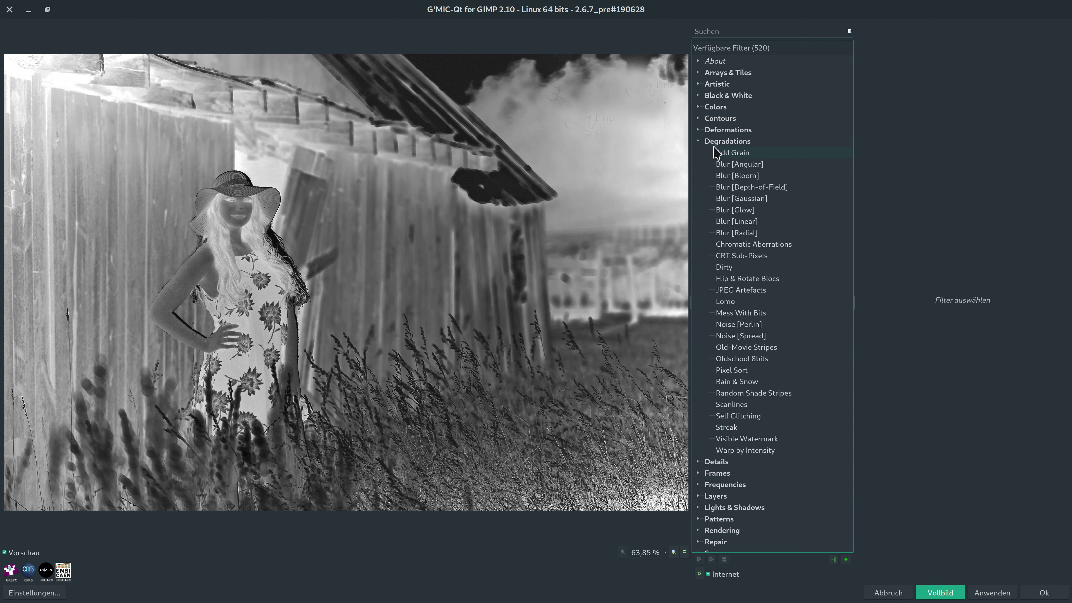
click(749, 188)
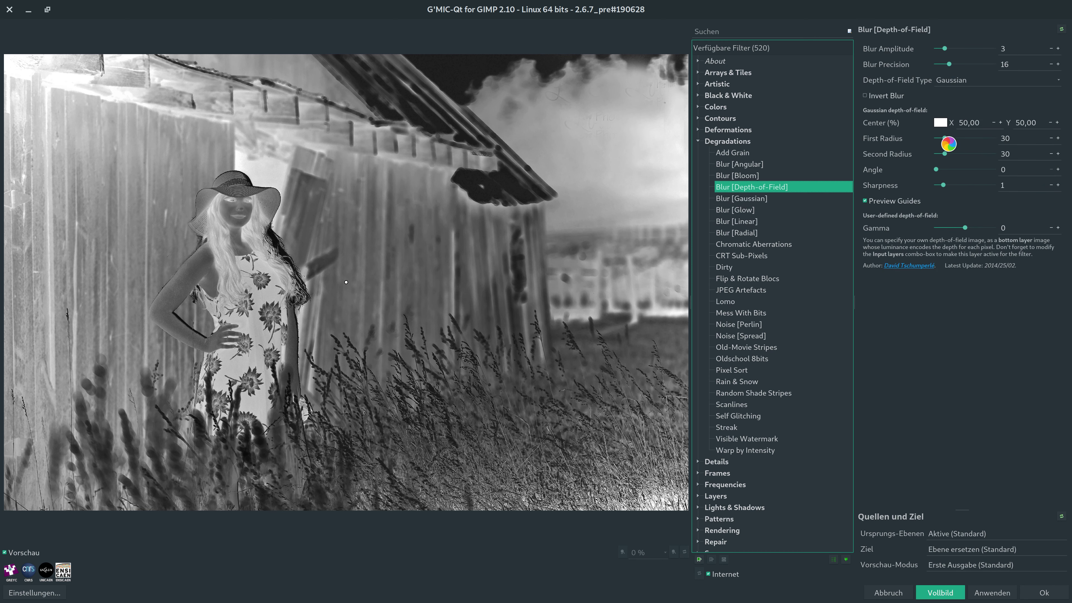
drag(945, 137, 931, 138)
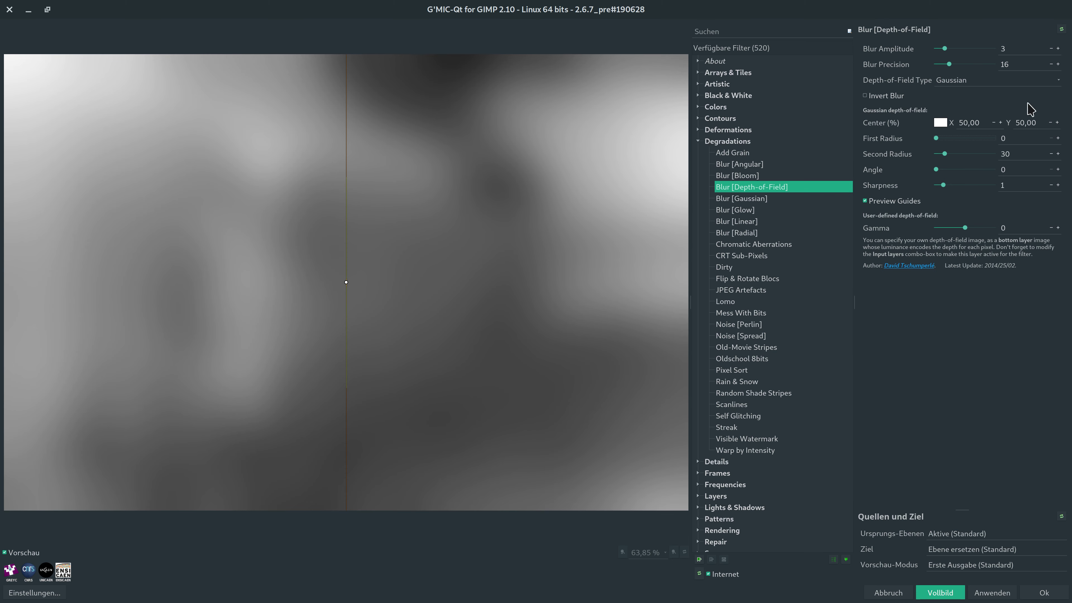
click(1040, 593)
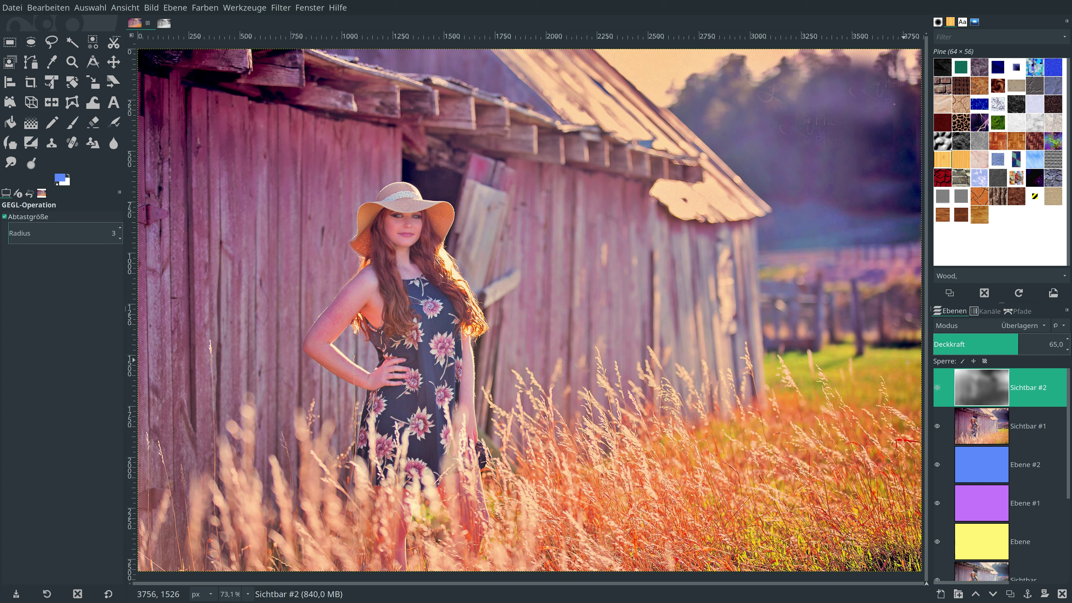
click(937, 387)
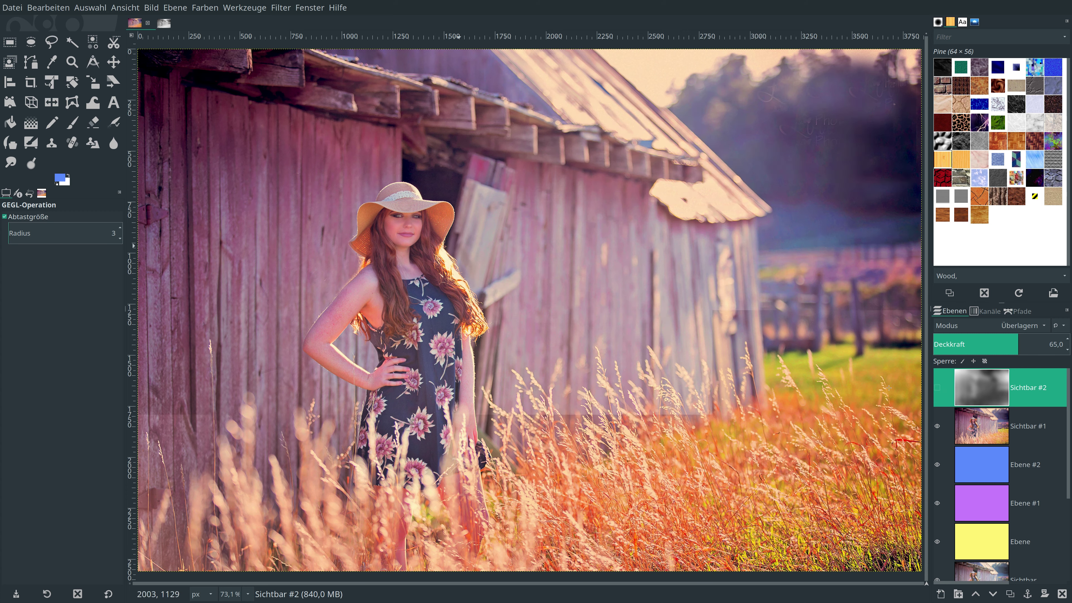
Show Sichtbar #2 again and create merged layer Sichtbar #3 from the visible image
click(937, 387)
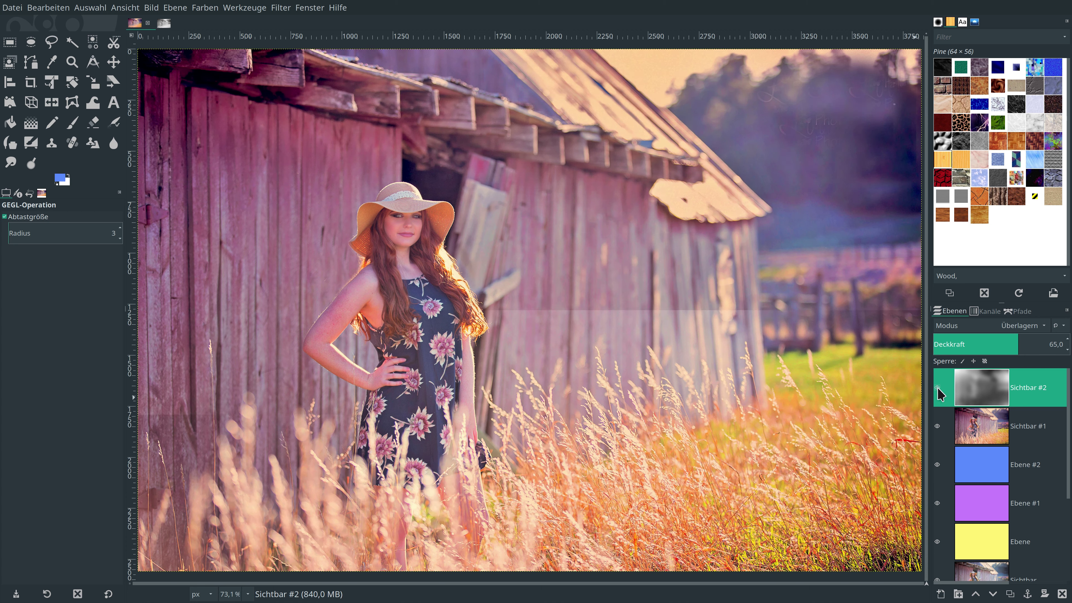
right_click(992, 396)
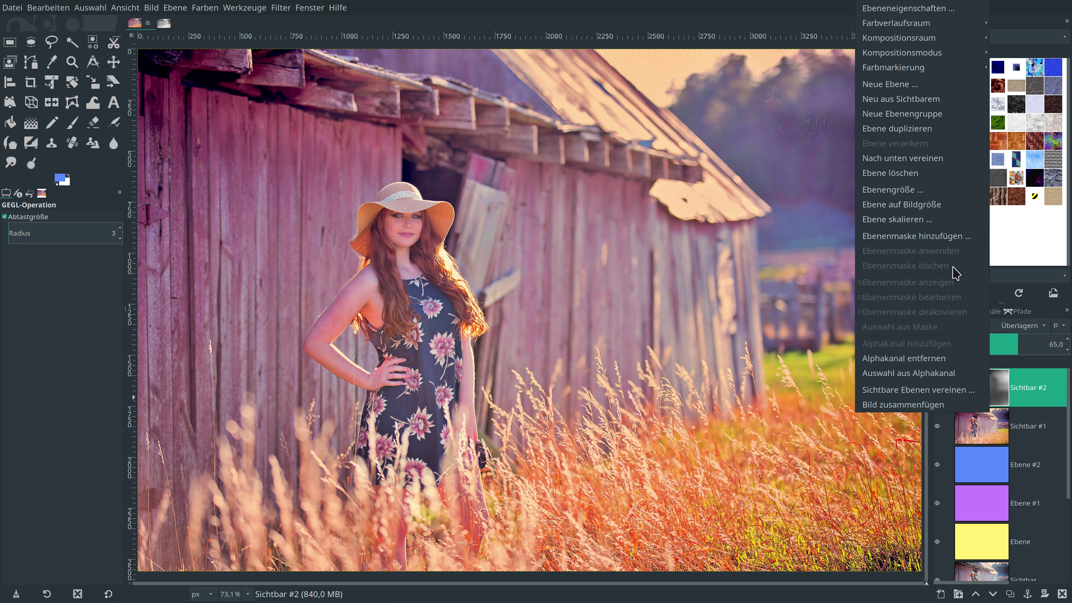
click(933, 99)
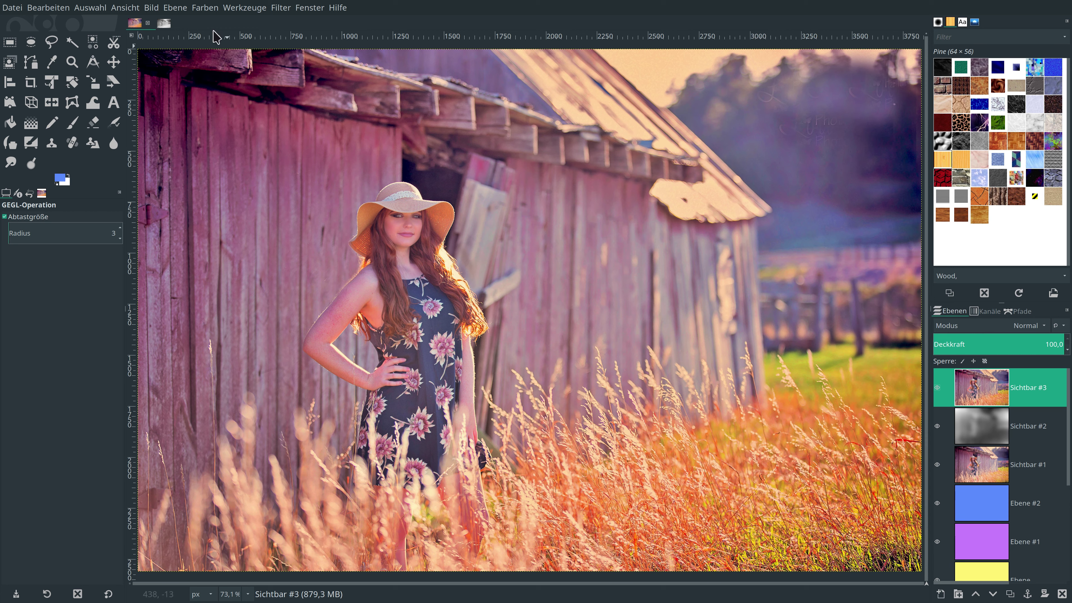
Brighten Sichtbar #3 with a curve through points 15/29 and 221/232
click(204, 7)
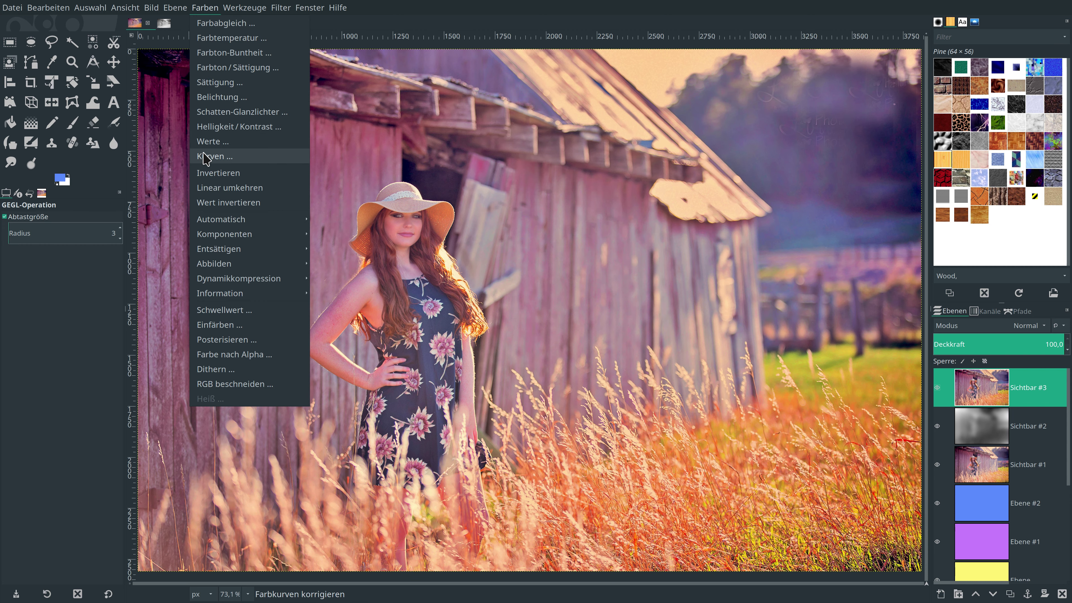
click(218, 156)
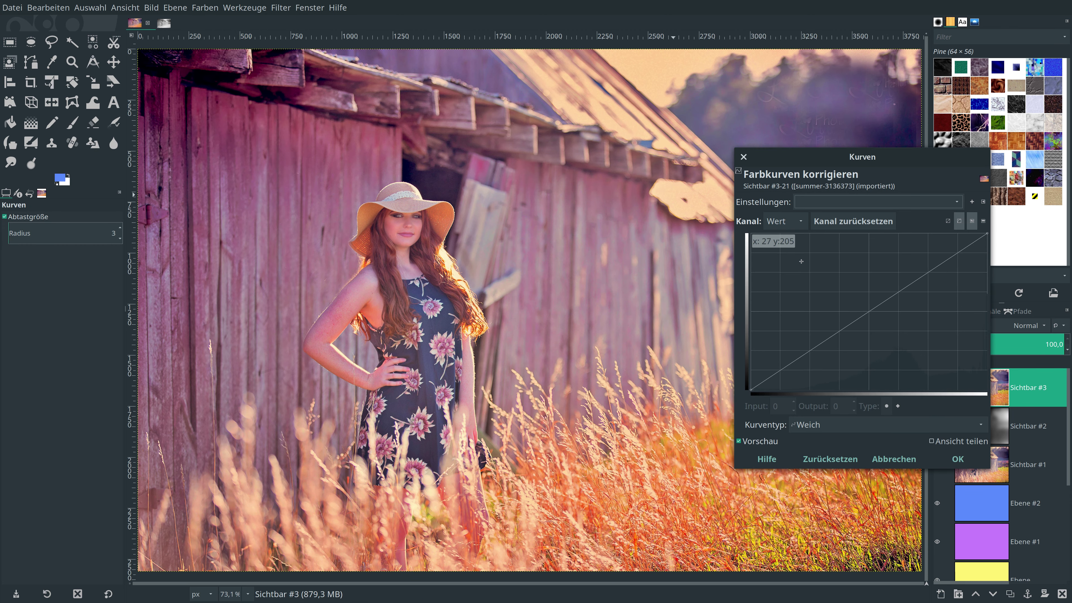
drag(863, 157, 789, 207)
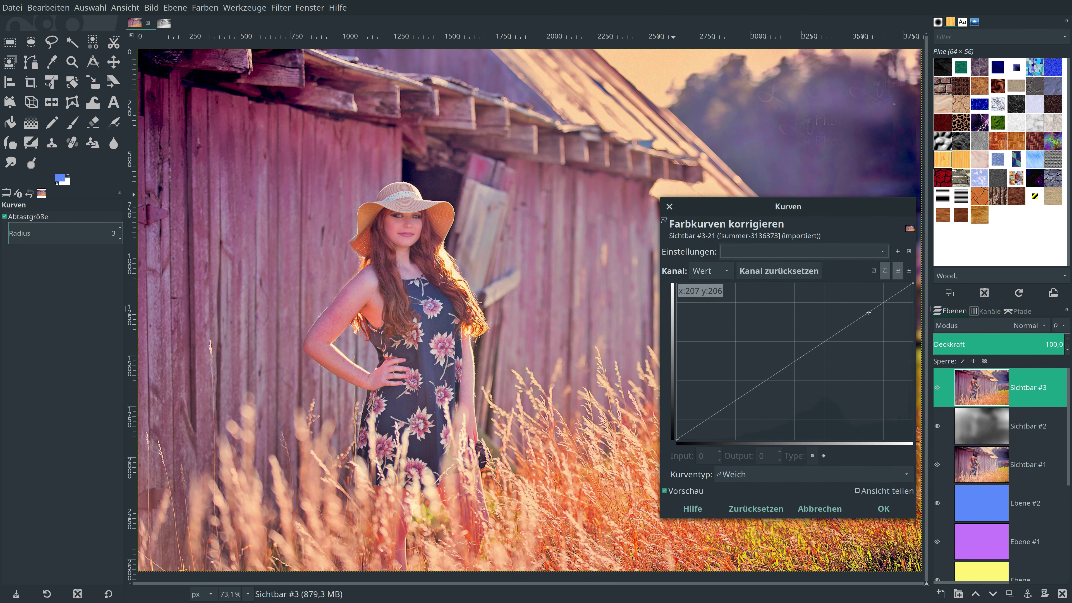
drag(868, 313, 886, 287)
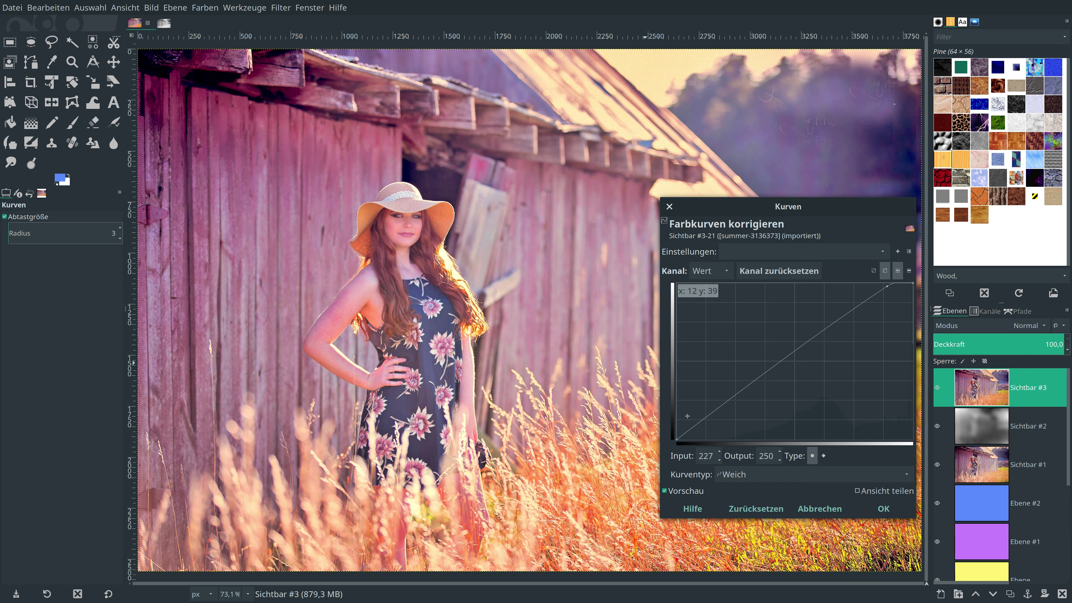
drag(698, 424, 690, 422)
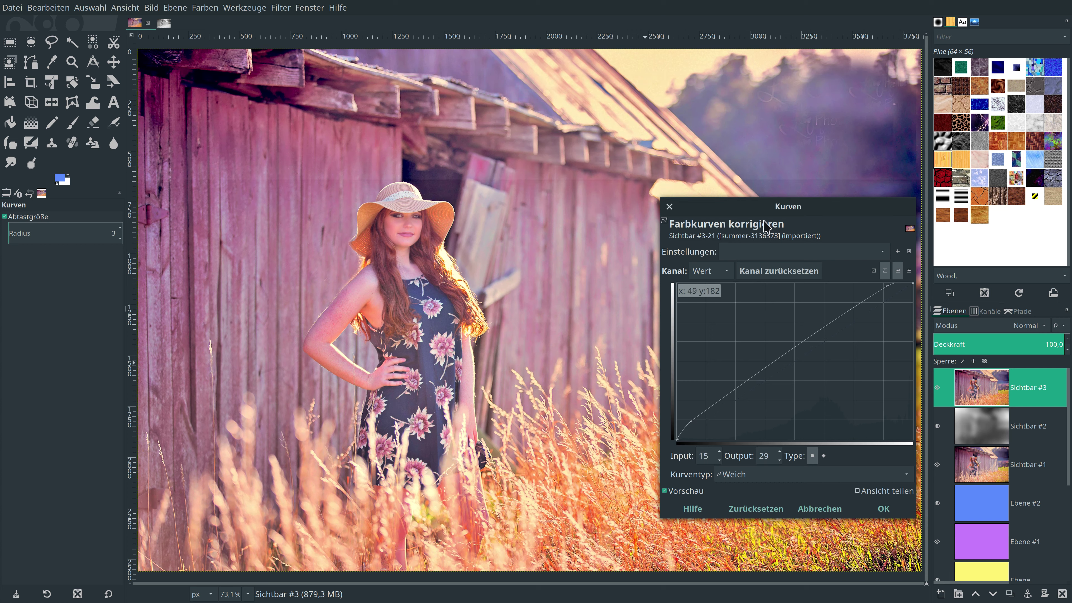
drag(777, 211, 739, 98)
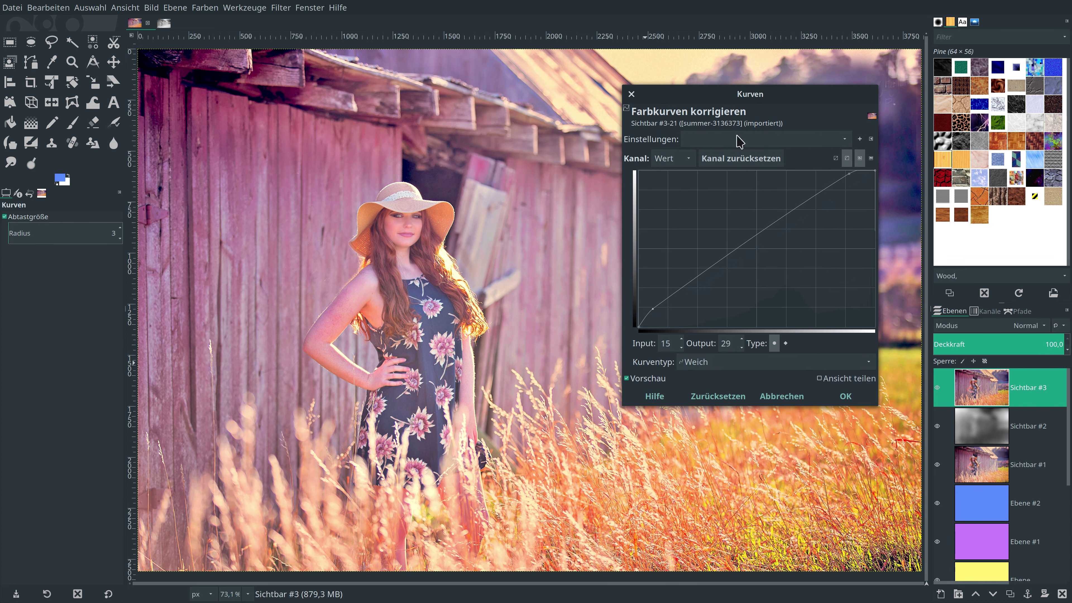
click(843, 186)
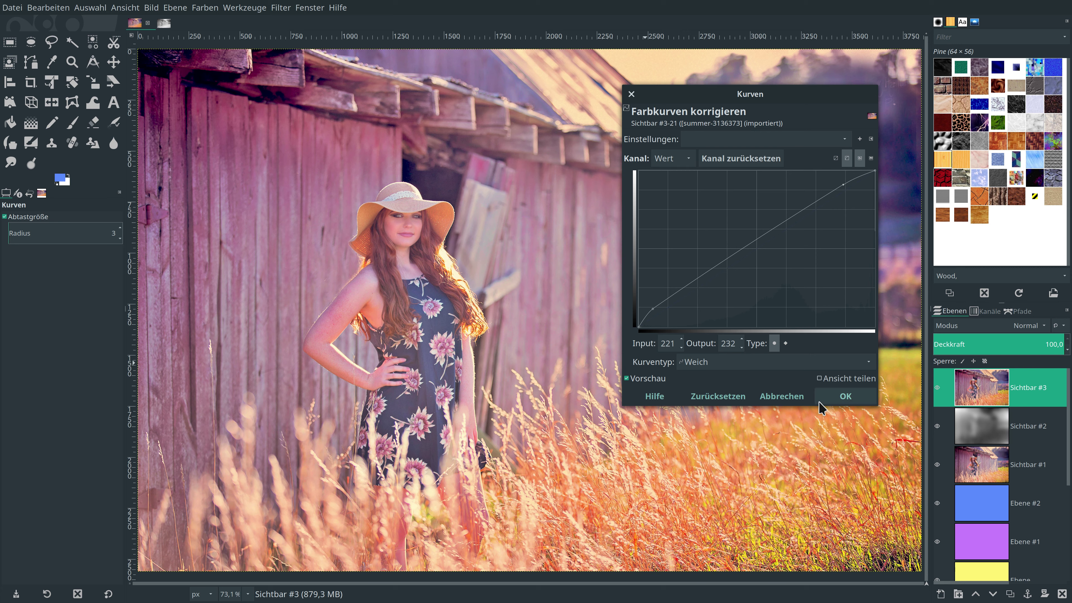
click(837, 398)
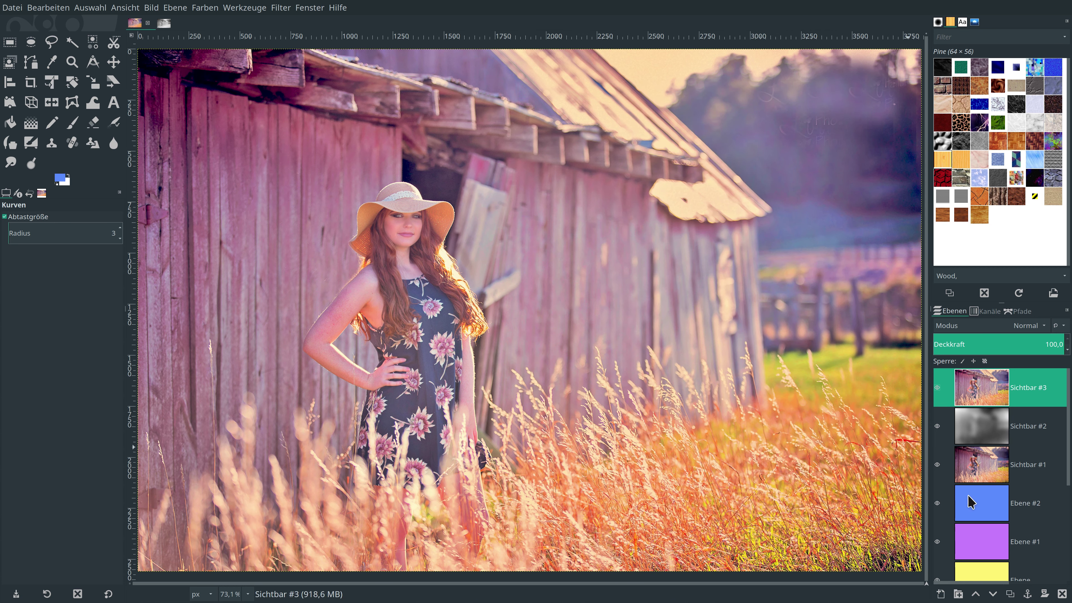
Add transparent layer Ebene #3 in Überlagern mode, with colours reset to black and white
click(940, 594)
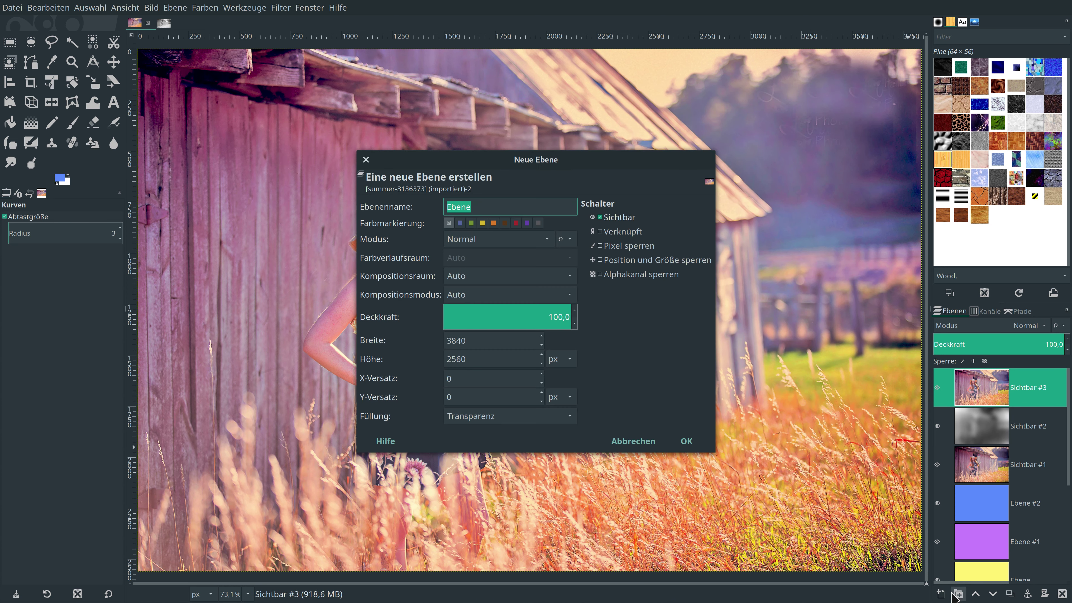
click(687, 443)
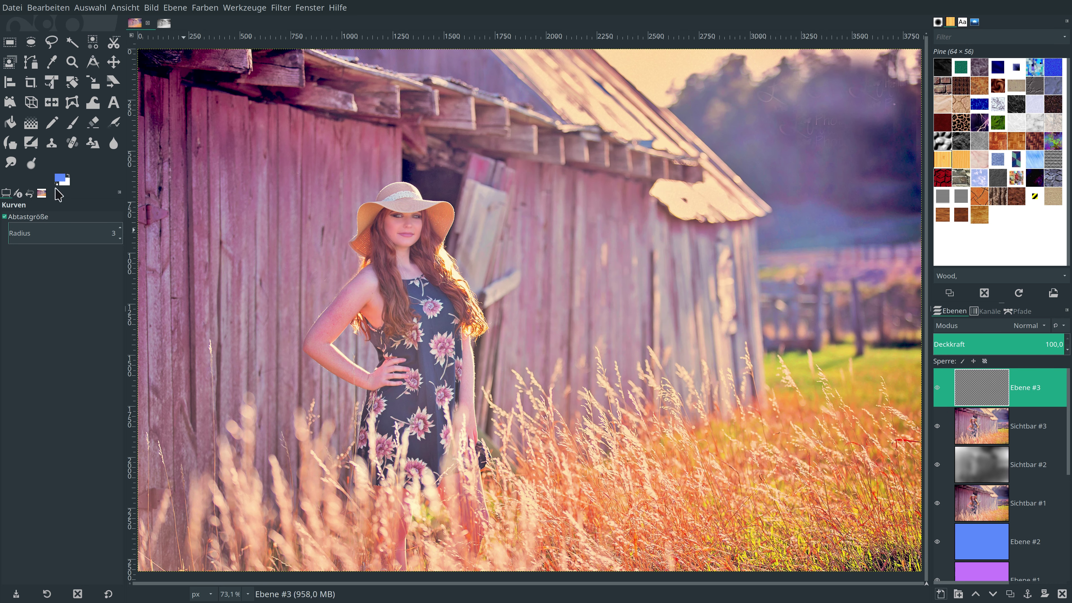
click(57, 183)
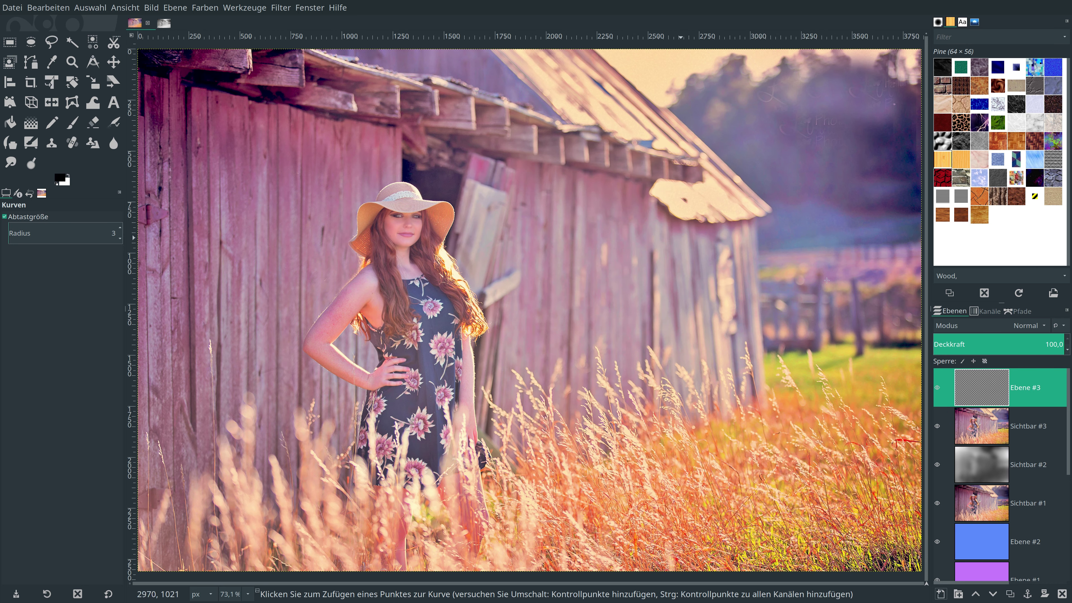
click(1012, 332)
scroll(1007, 402, down, 1)
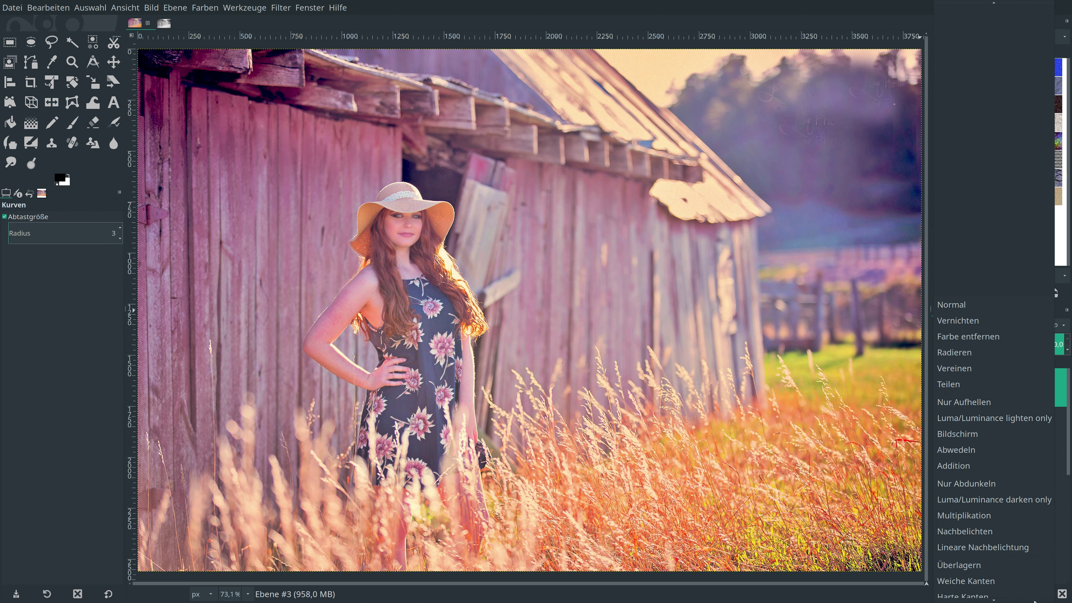
scroll(1002, 443, down, 4)
scroll(1000, 460, down, 1)
click(998, 450)
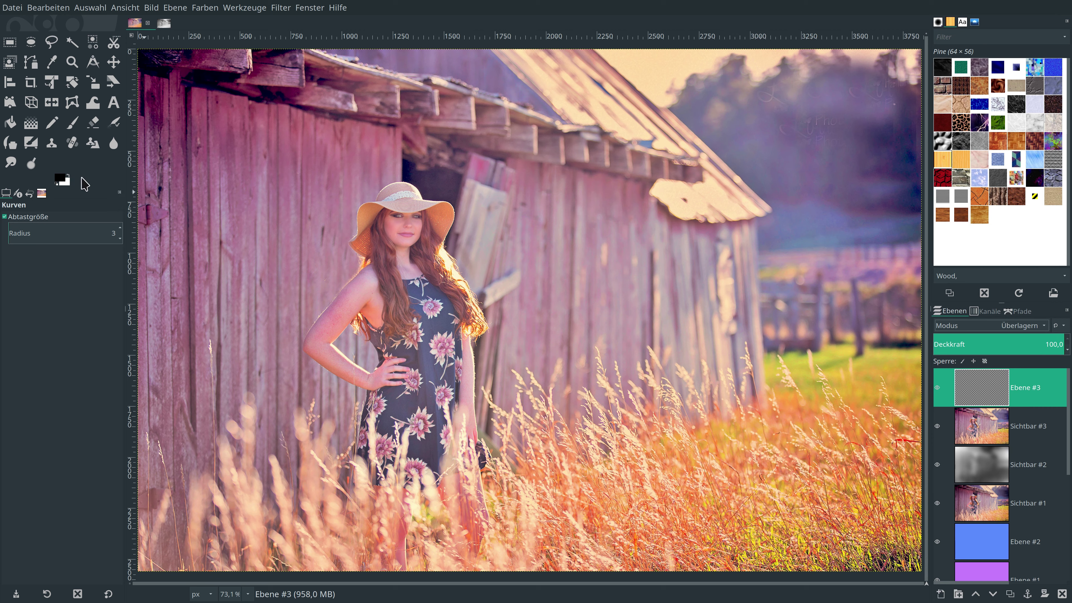
Fill Ebene #3 with a grey 808080 foreground colour
click(61, 179)
double_click(777, 244)
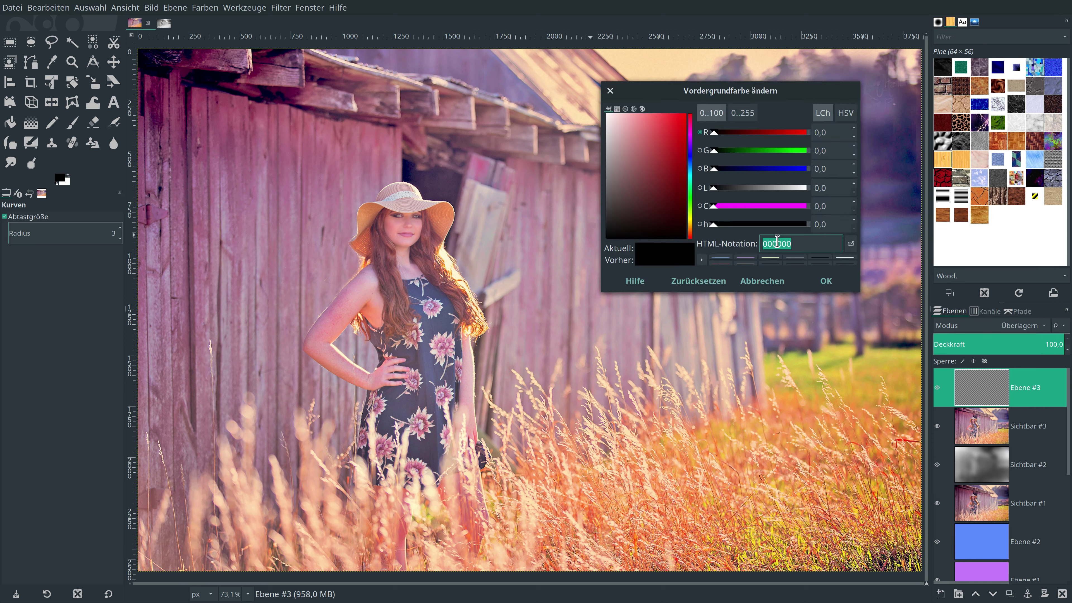
text(80808)
key(Return)
click(823, 280)
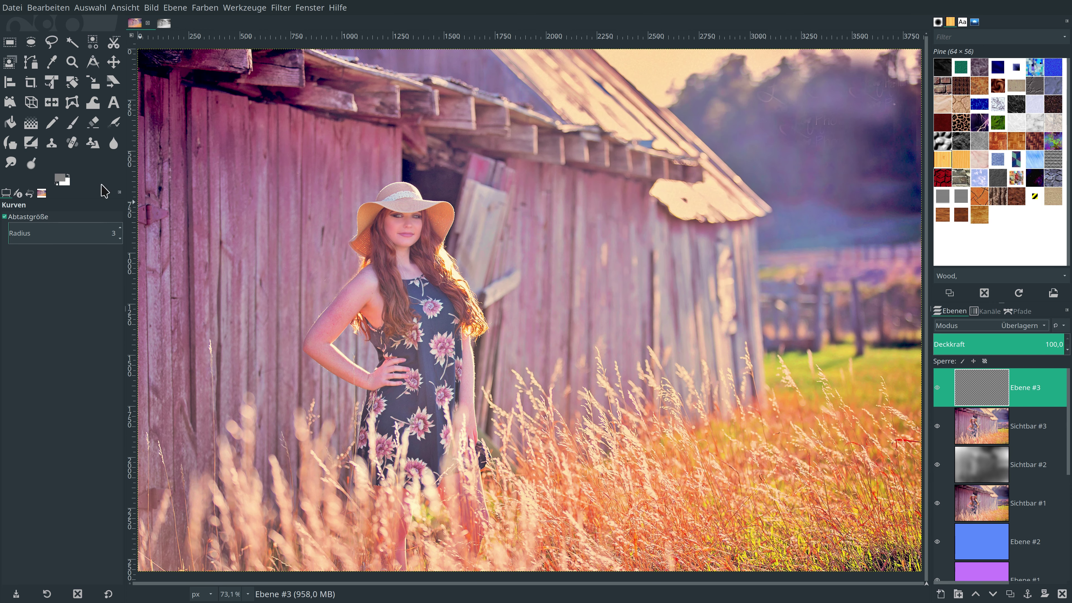
drag(62, 177, 531, 285)
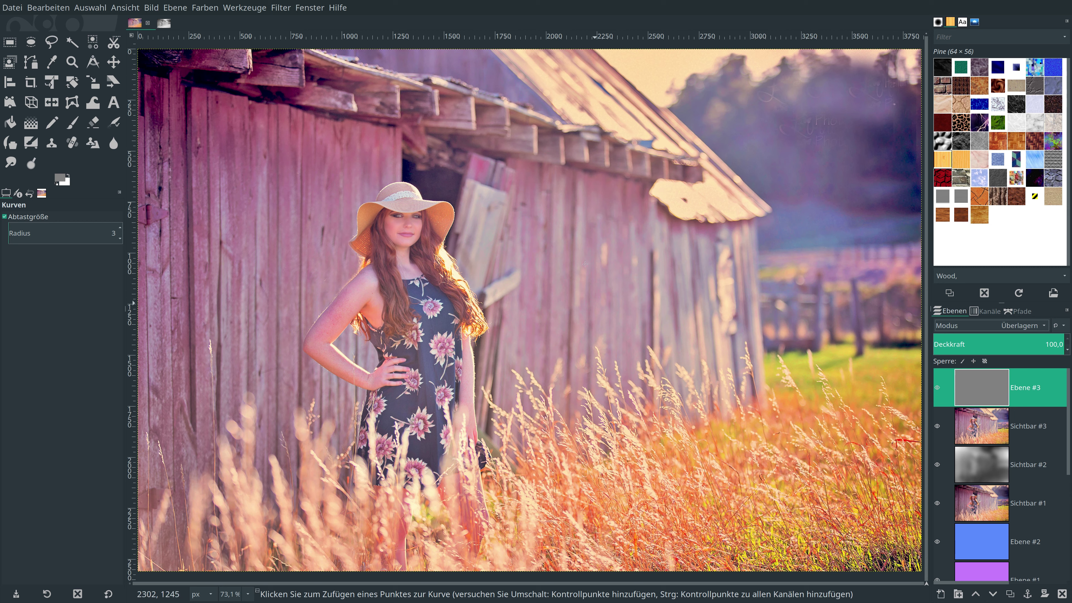
Render a Linsenreflex lens flare on Ebene #3 centred at X 0,418, Y 0,335
click(937, 387)
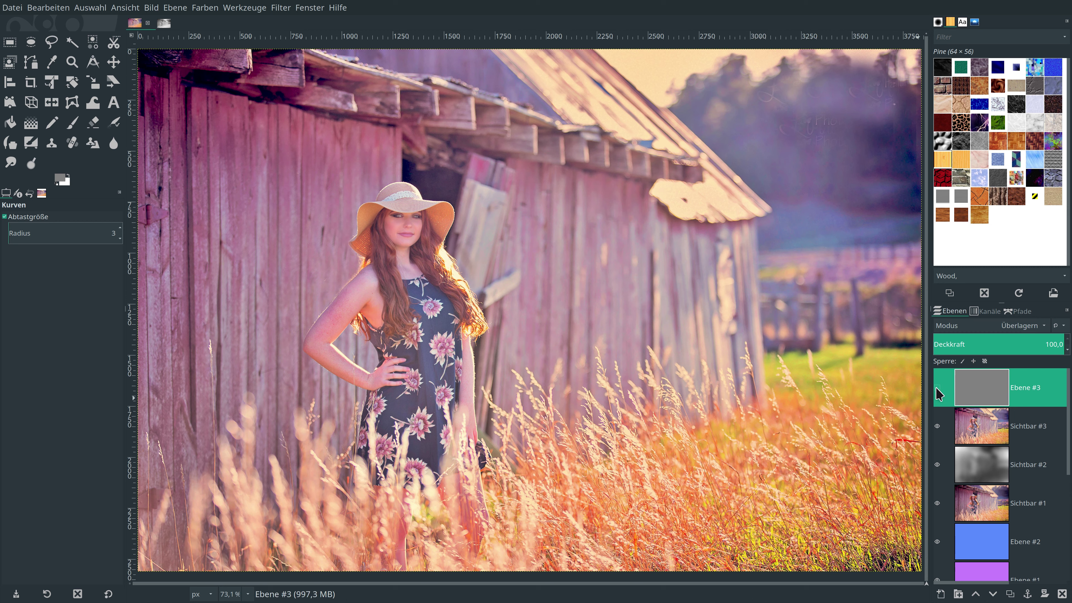
click(937, 387)
click(280, 7)
mouse_move(312, 128)
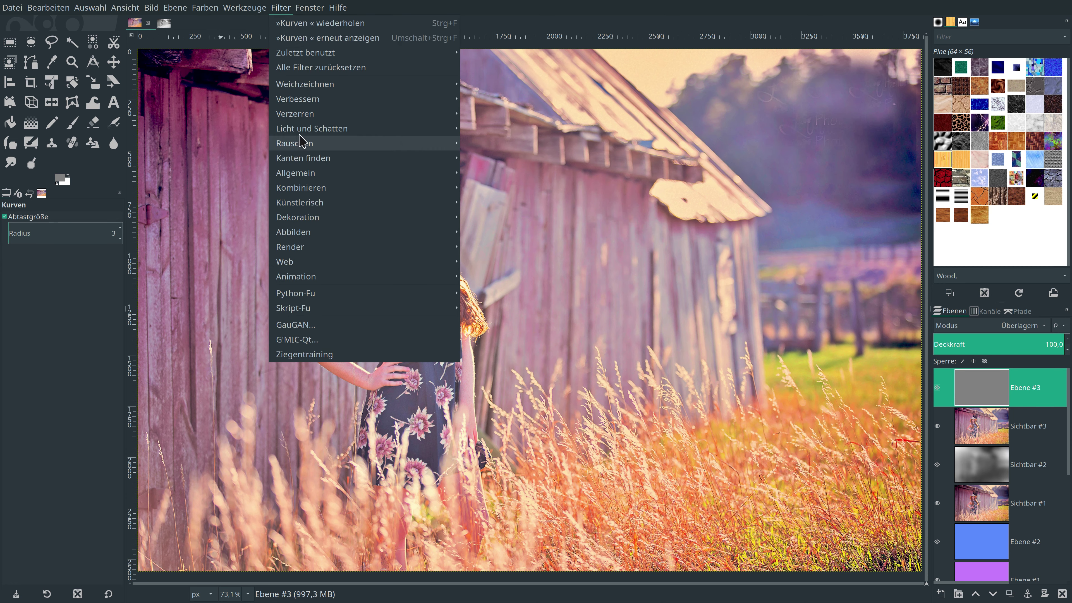
click(518, 144)
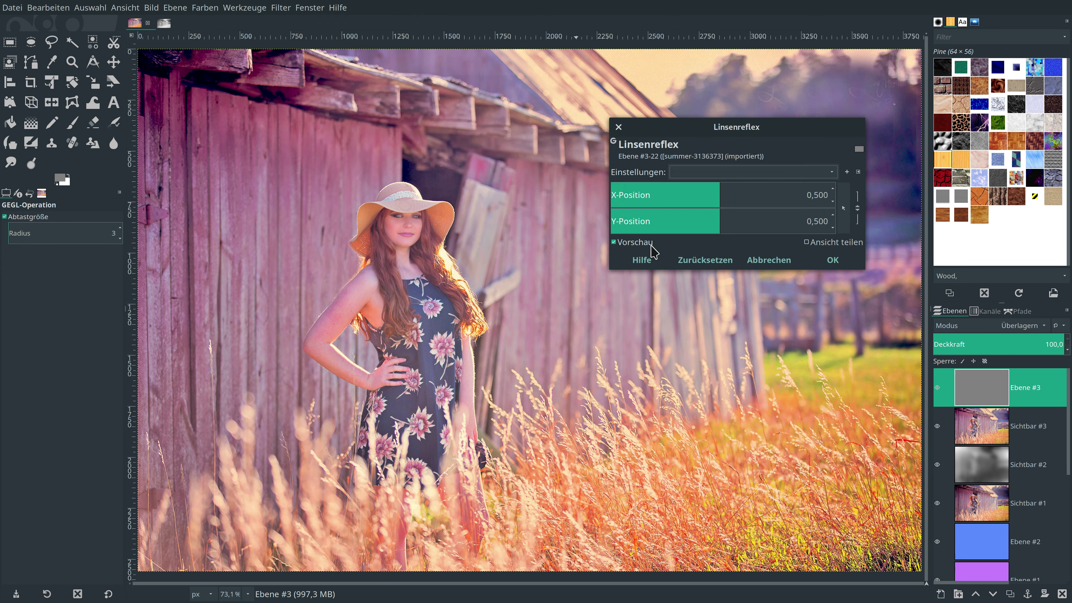
drag(770, 125, 815, 101)
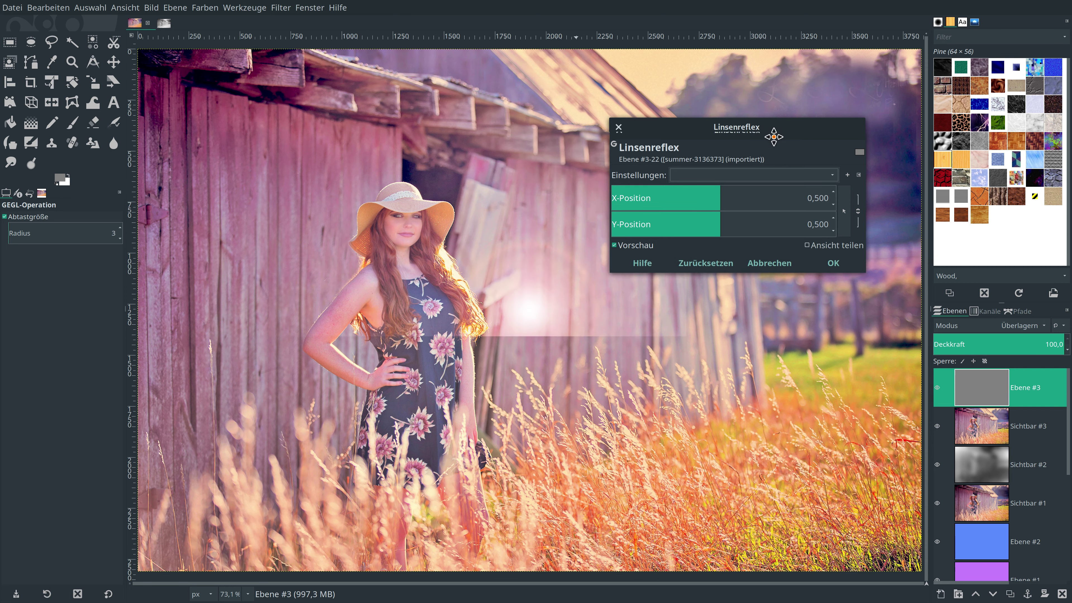
click(748, 168)
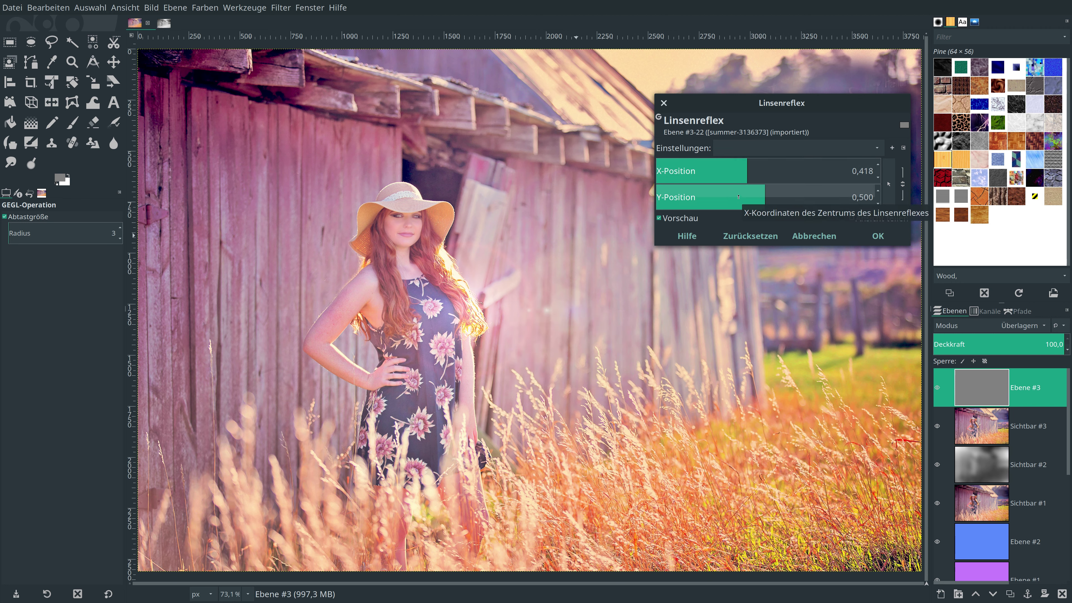
click(739, 197)
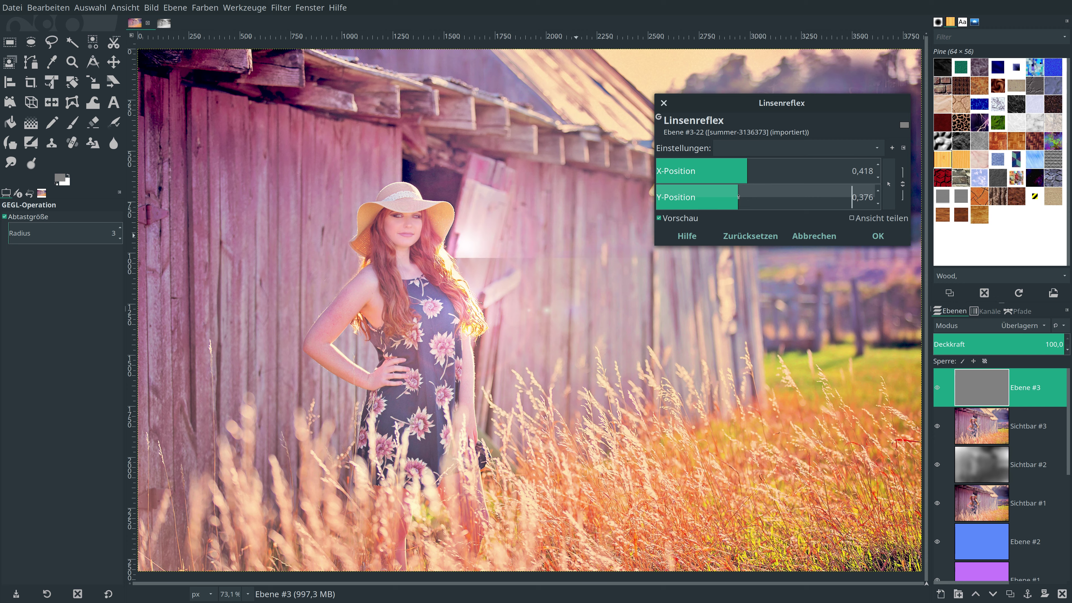
click(730, 196)
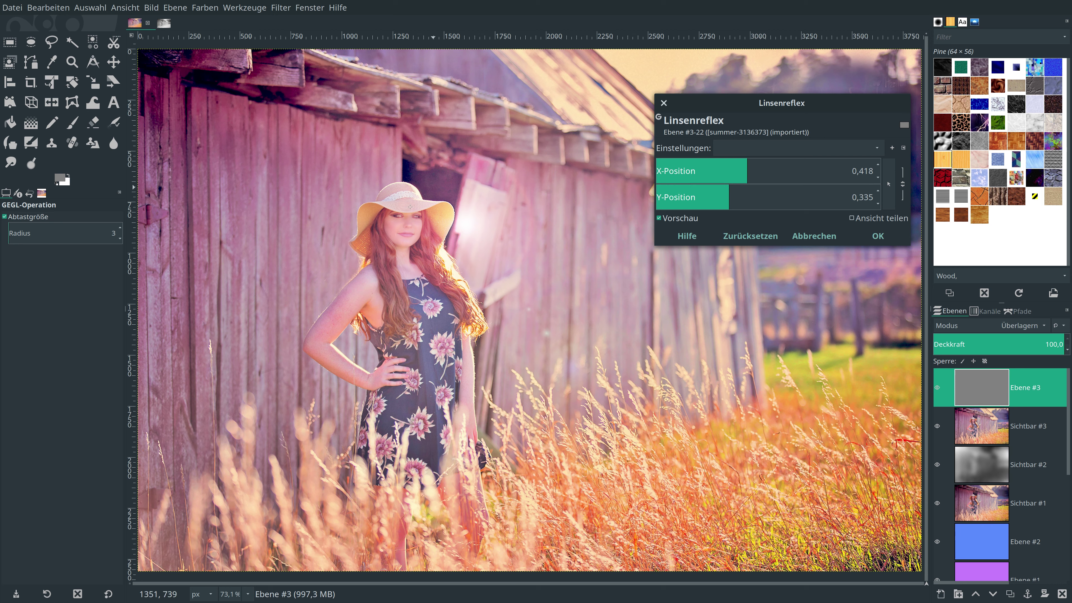
click(873, 237)
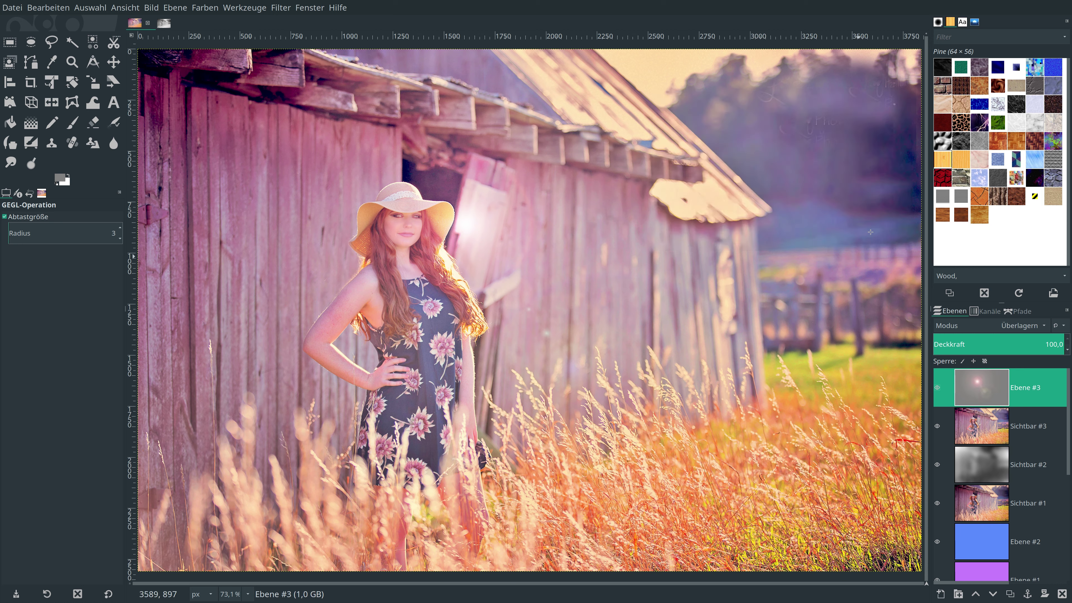
Soften Ebene #3 with a 40-pixel Gaussian blur
click(277, 8)
mouse_move(305, 84)
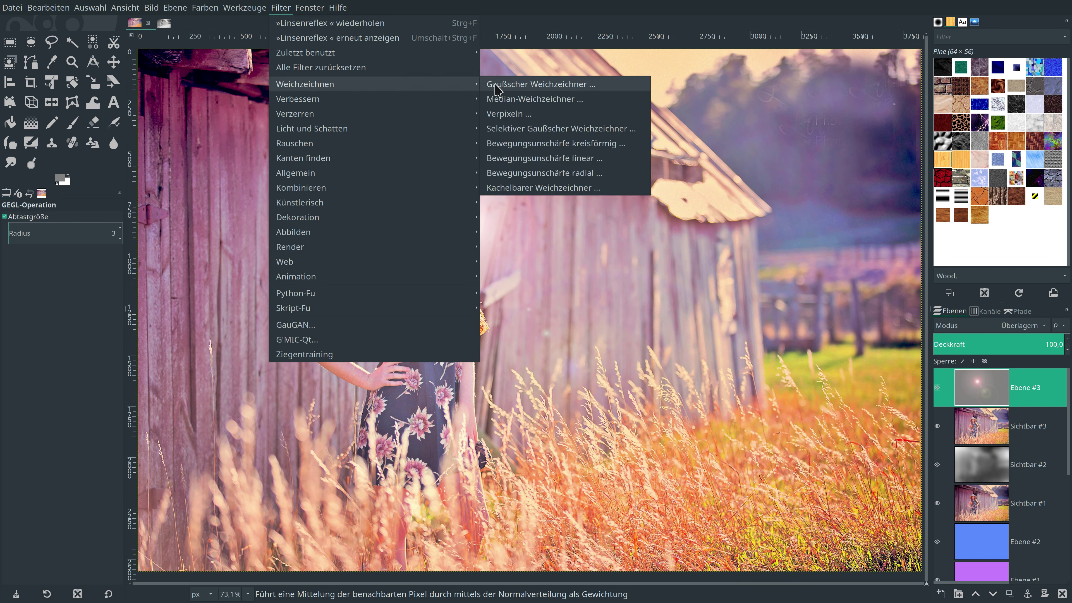
click(498, 90)
click(873, 205)
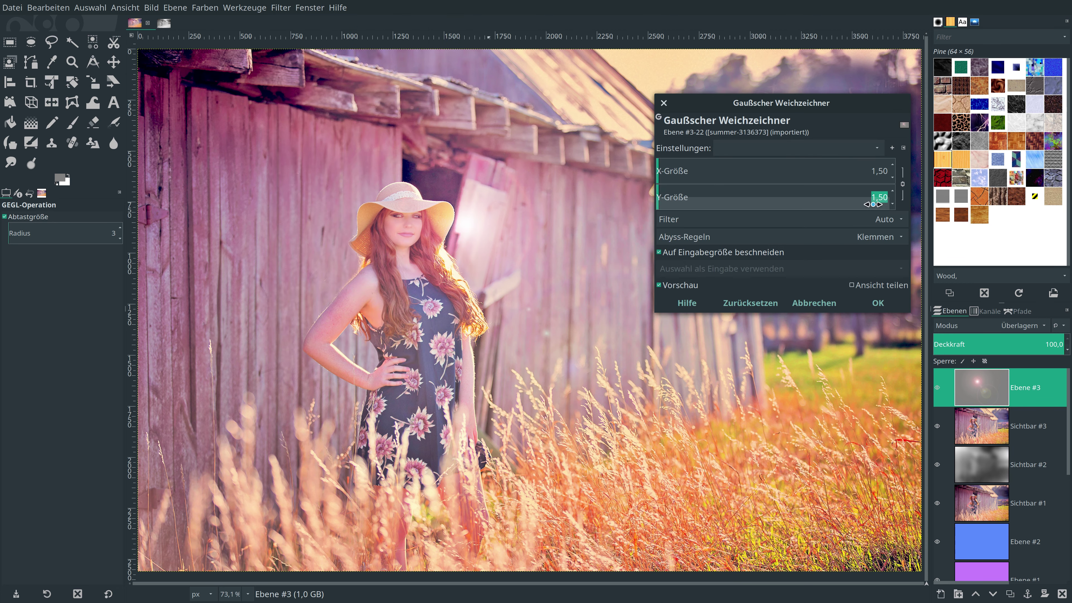
text(40)
key(Return)
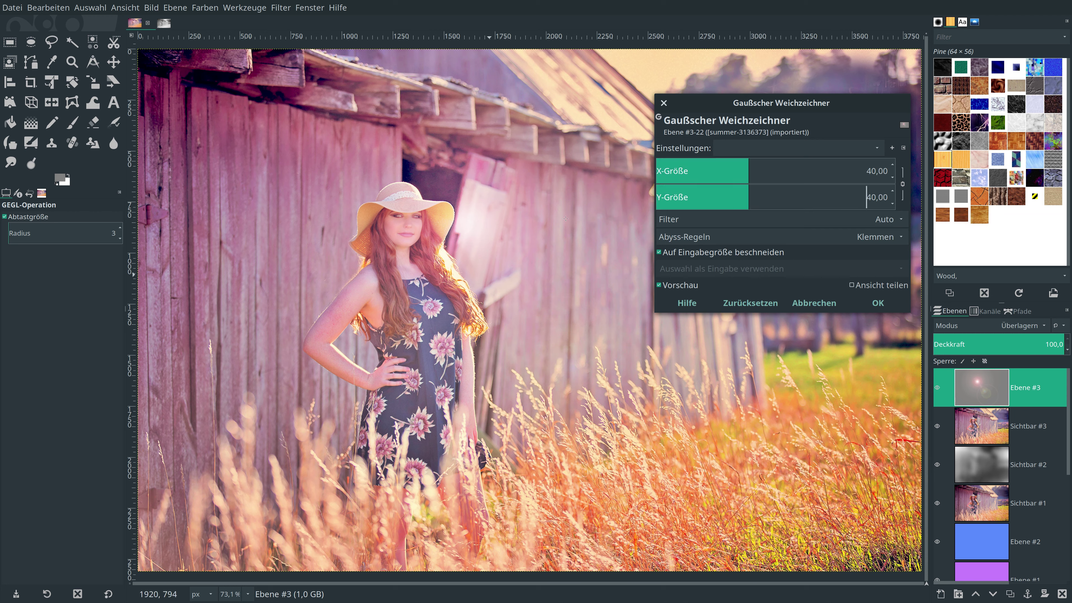
click(878, 303)
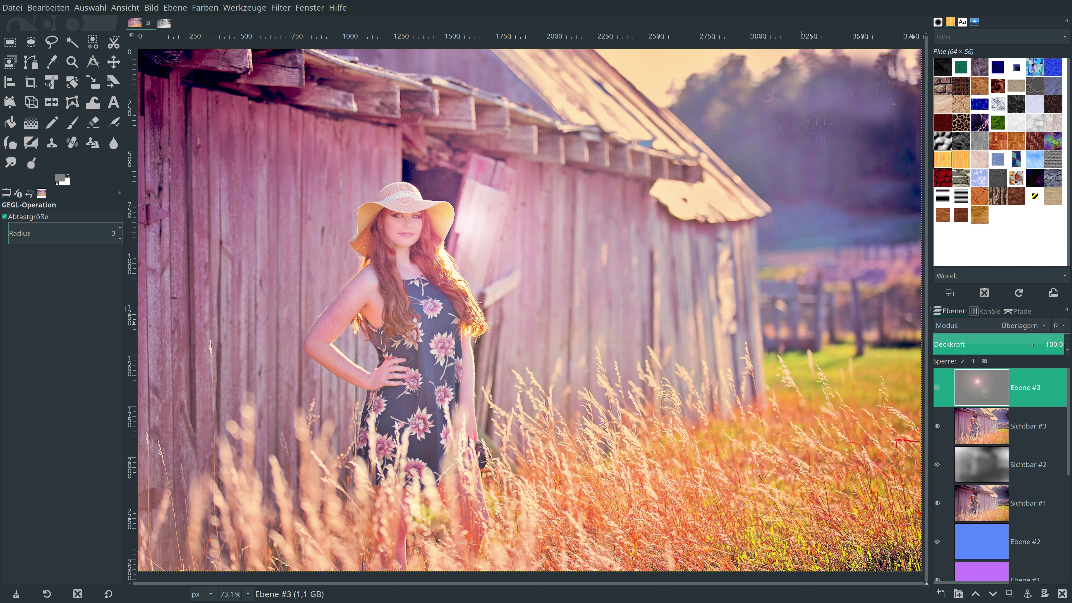
Lower the opacity of Ebene #3 to 68
mouse_move(1033, 345)
mouse_down()
mouse_move(1006, 348)
mouse_move(1070, 350)
mouse_move(1014, 352)
mouse_up()
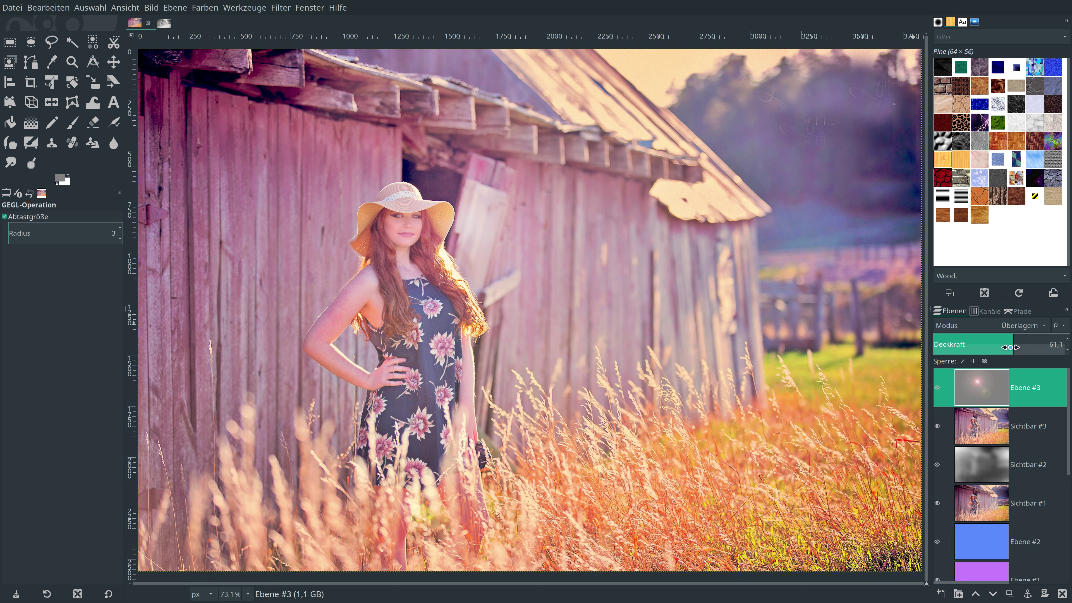
click(1044, 349)
text(68)
key(Return)
click(1018, 326)
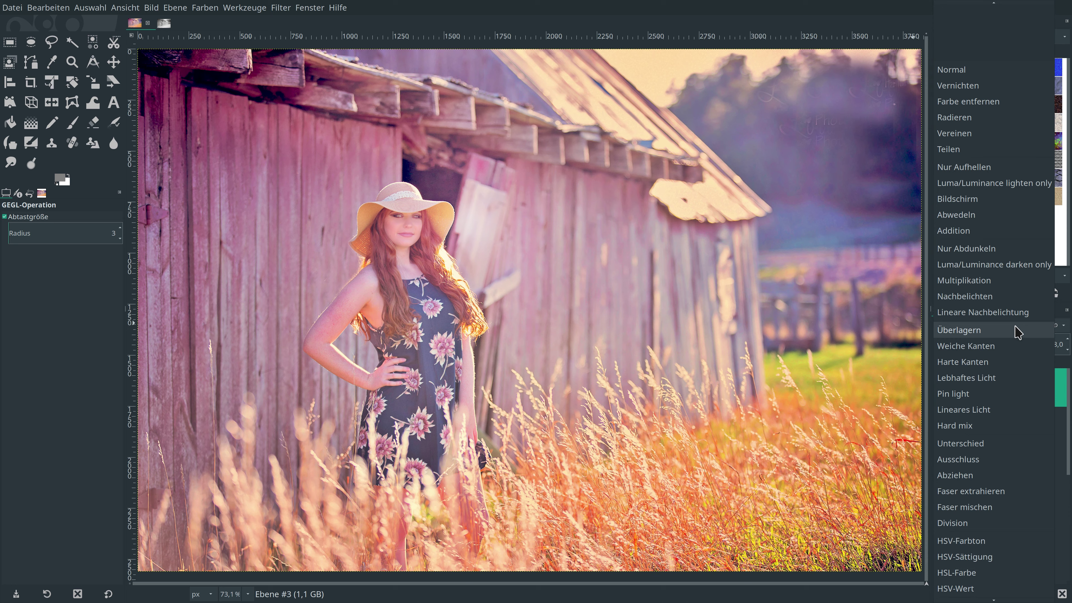
Switch Ebene #3 to Pin light mode and reduce its opacity to 31,2
click(986, 395)
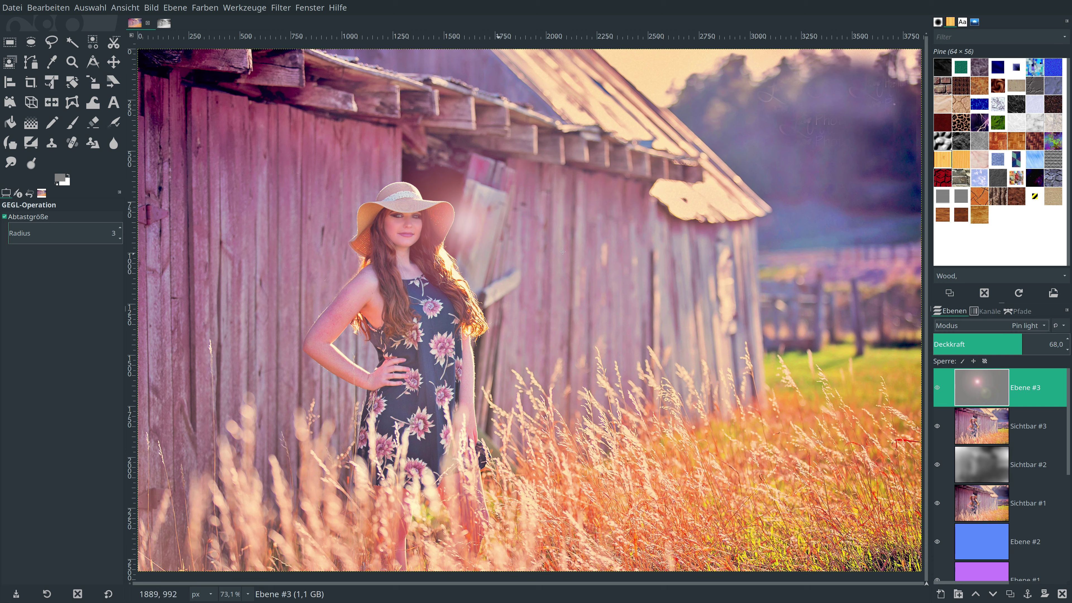
click(938, 388)
click(938, 388)
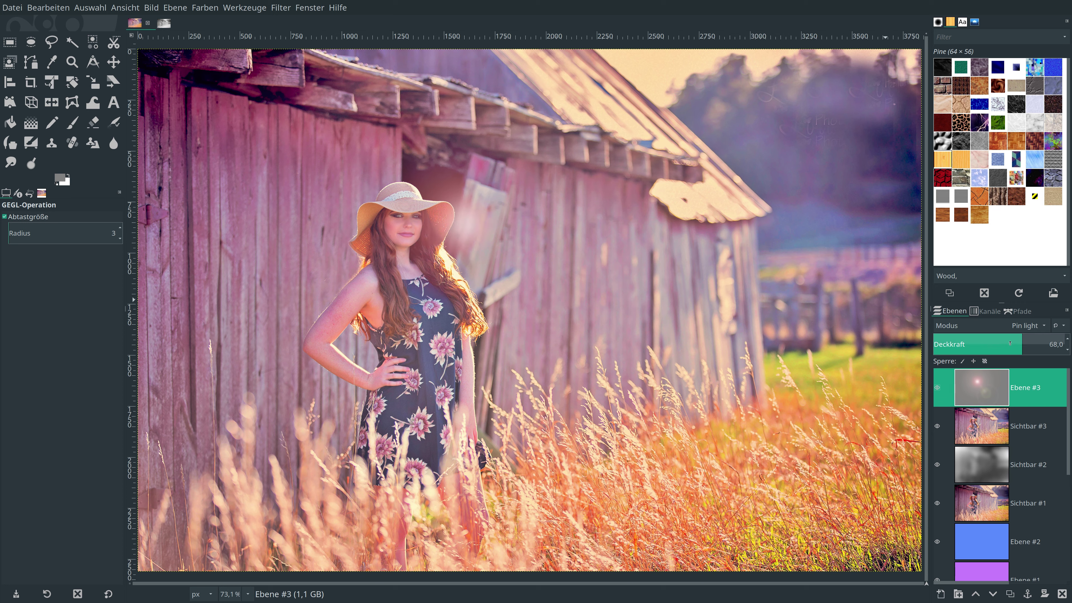
drag(1008, 342, 1000, 344)
click(987, 345)
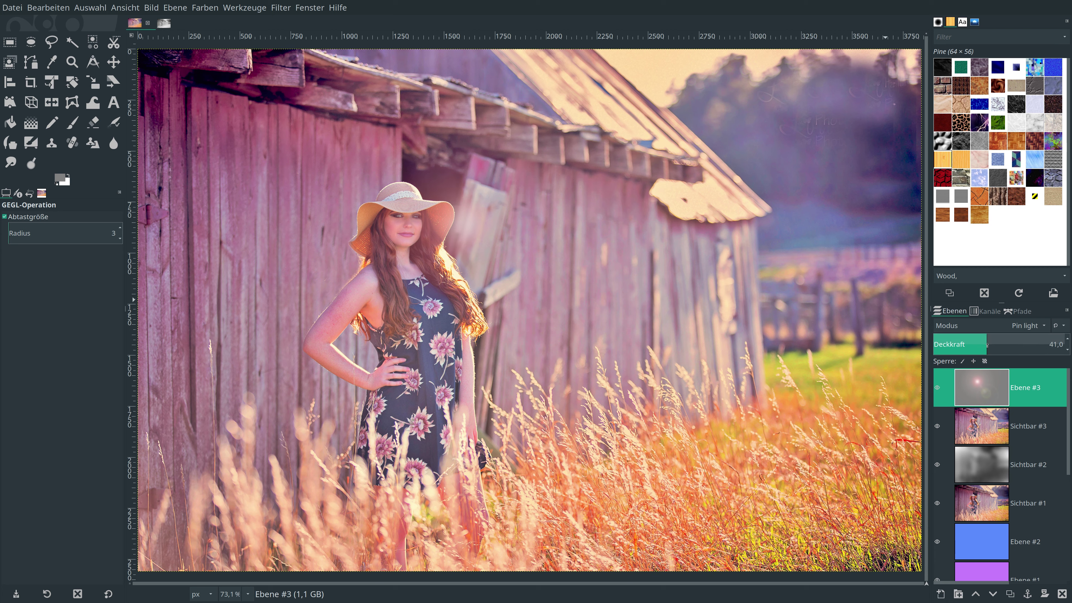
drag(979, 341, 974, 343)
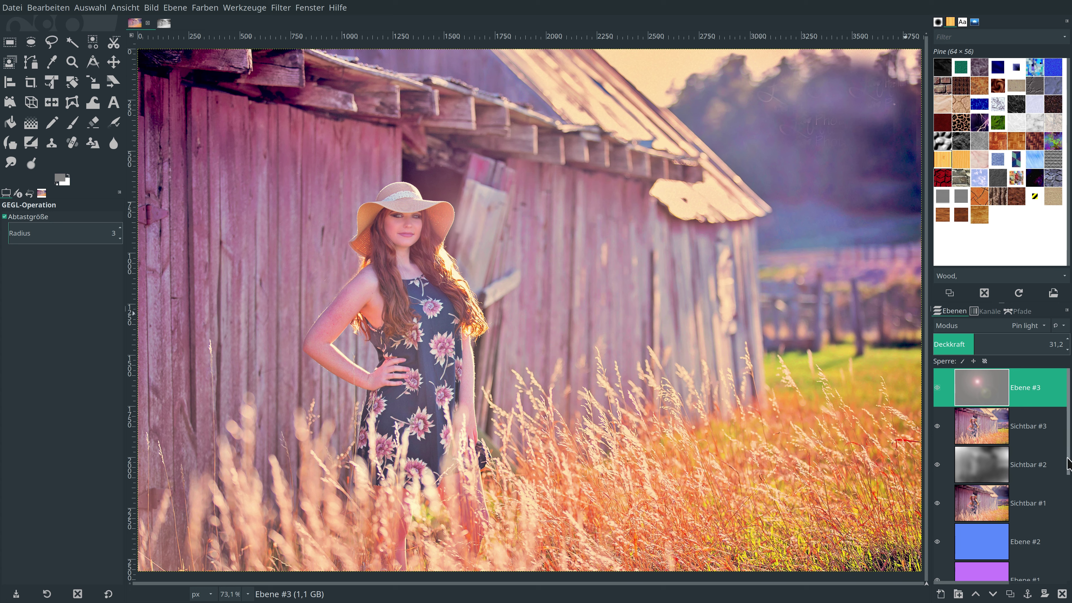
drag(1068, 469, 1069, 587)
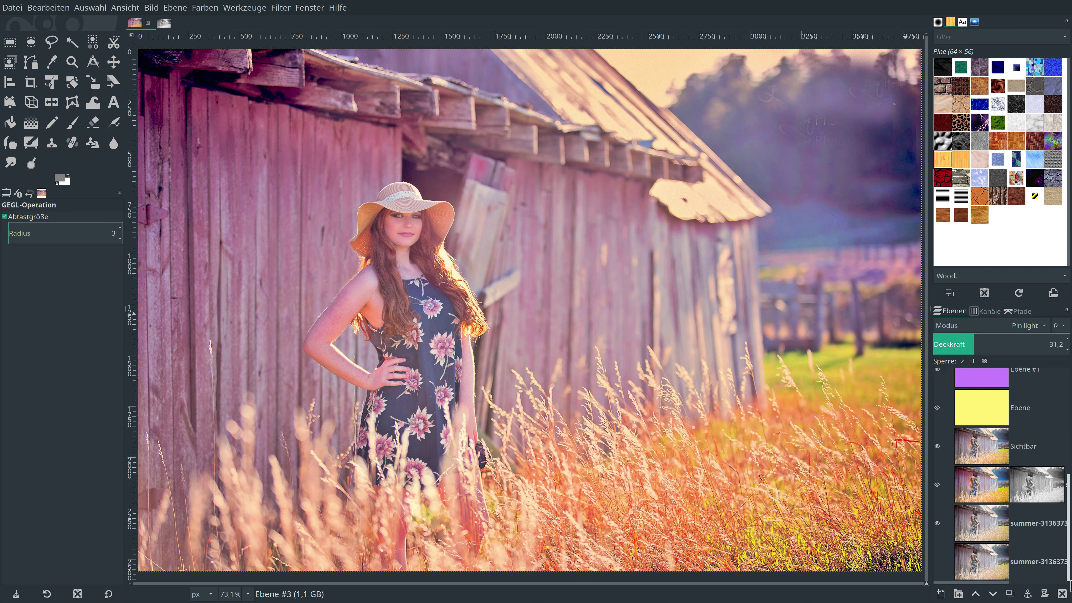
drag(1070, 575, 1070, 439)
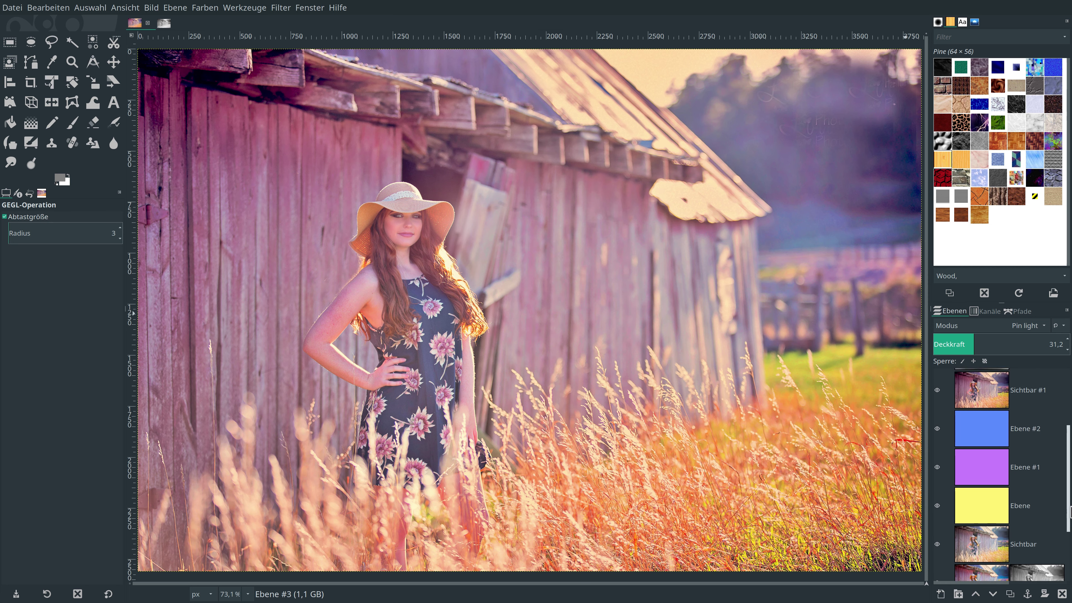
Merge all visible layers into one with Sichtbare Ebenen vereinen
right_click(983, 397)
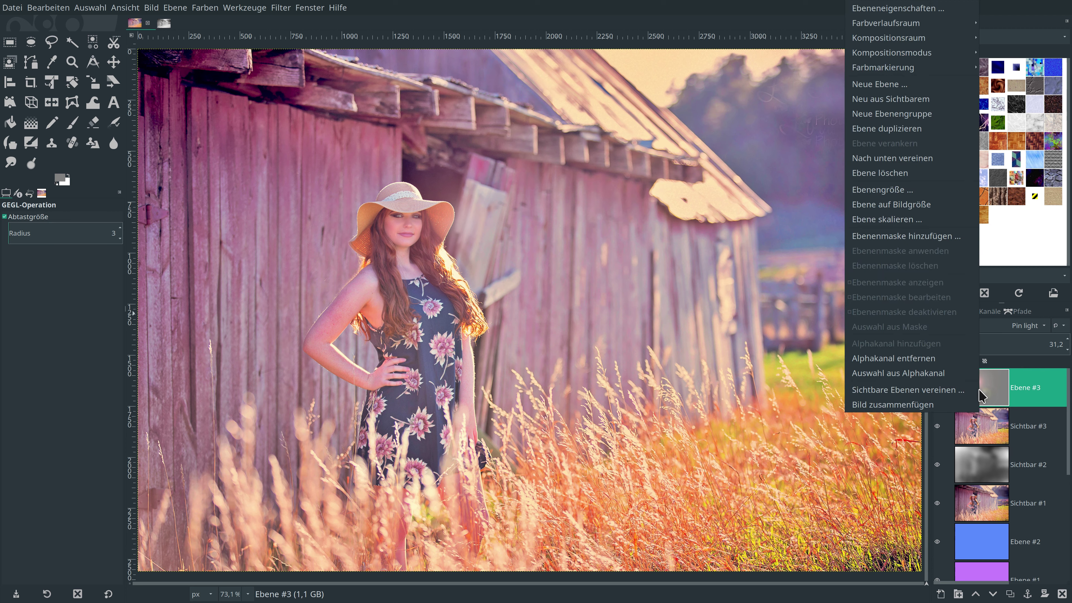
click(926, 389)
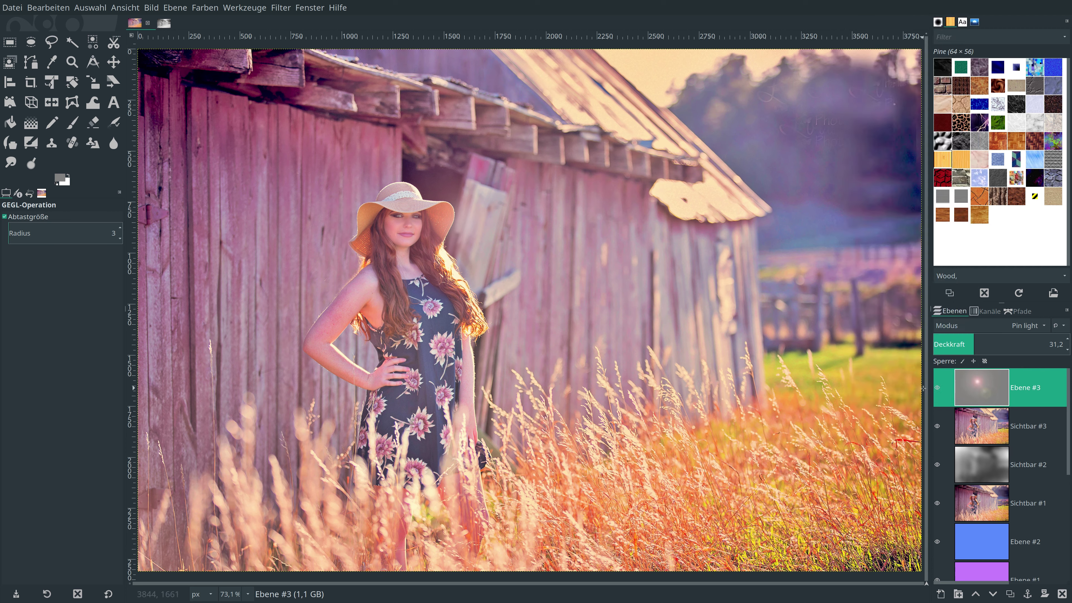
click(602, 370)
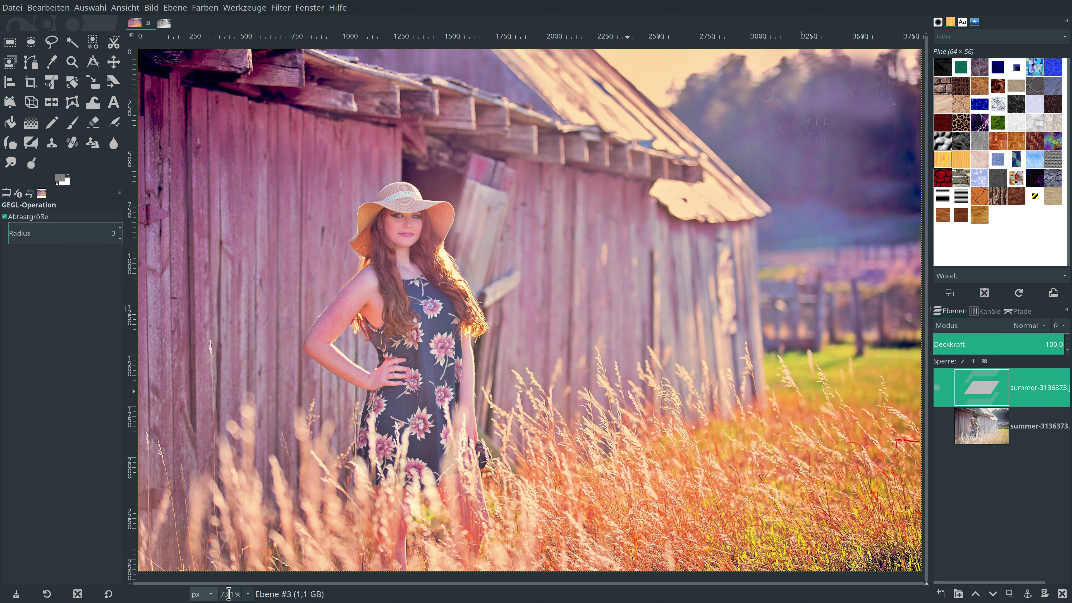
Zoom to 65% and show the original bottom layer with the edited layer hidden
text(65)
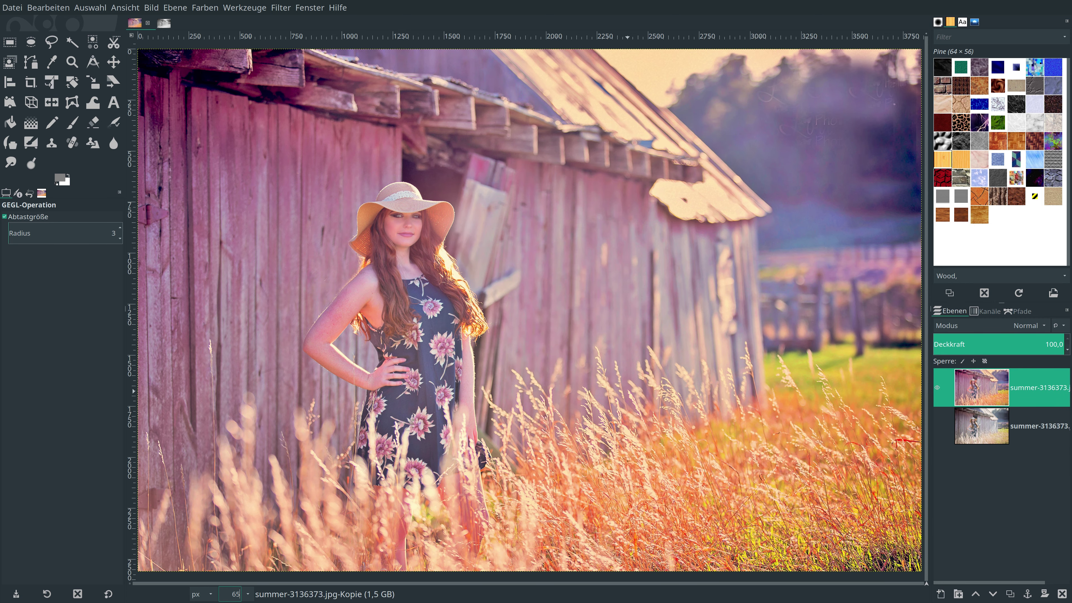
key(Return)
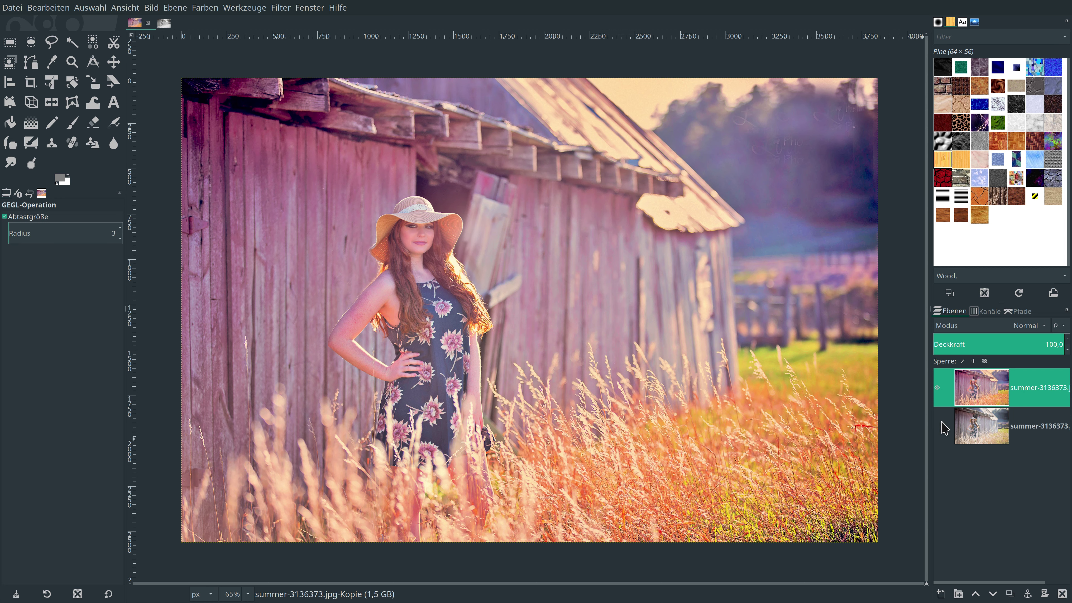
click(937, 424)
click(937, 391)
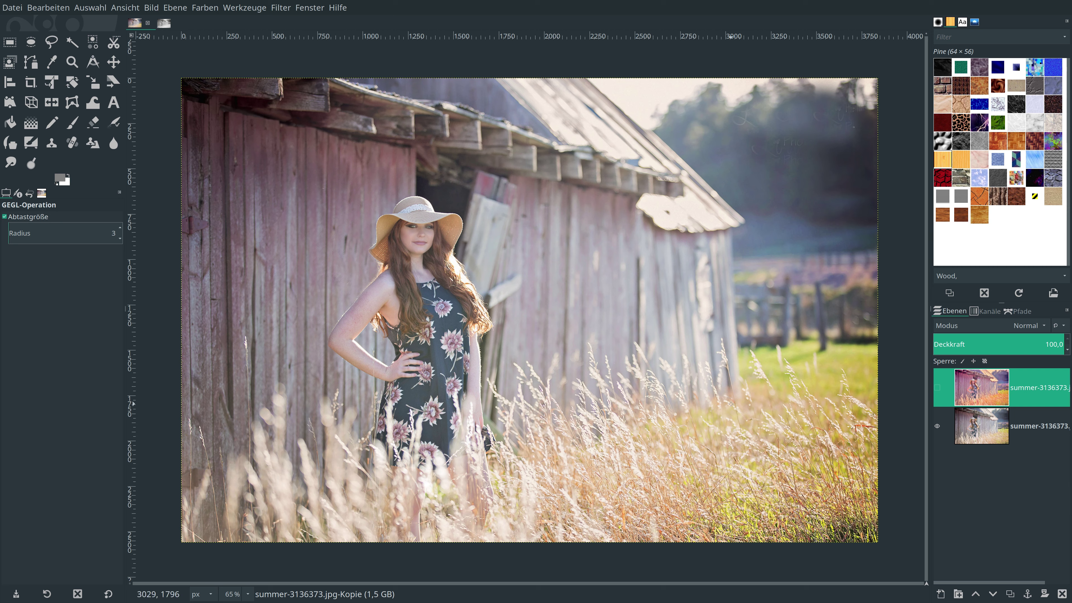
Show the edited layer again and compare opacity around 60% before returning to full opacity
click(938, 388)
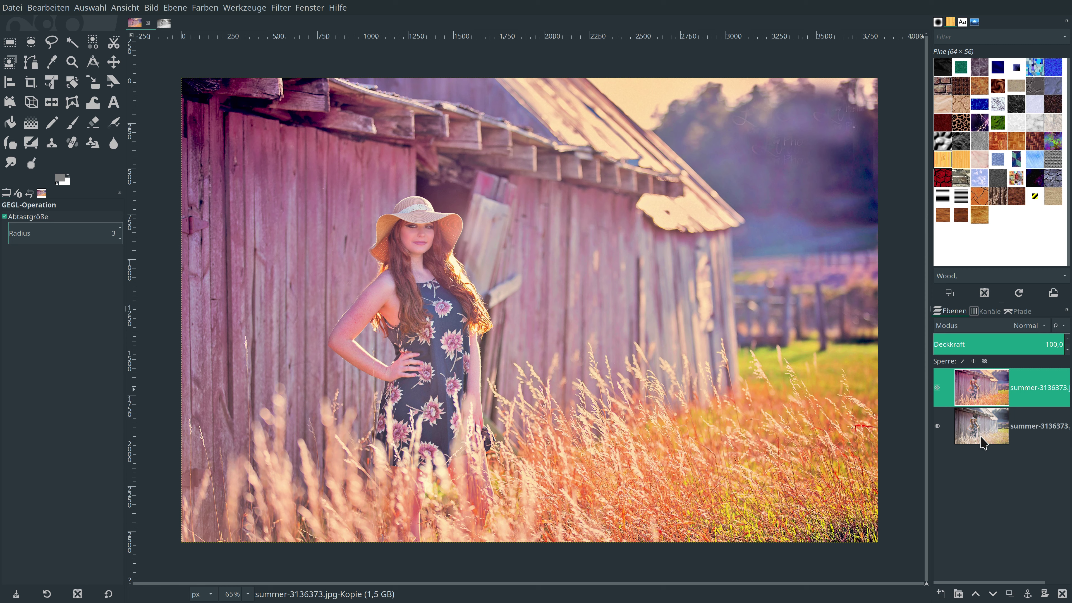
click(937, 388)
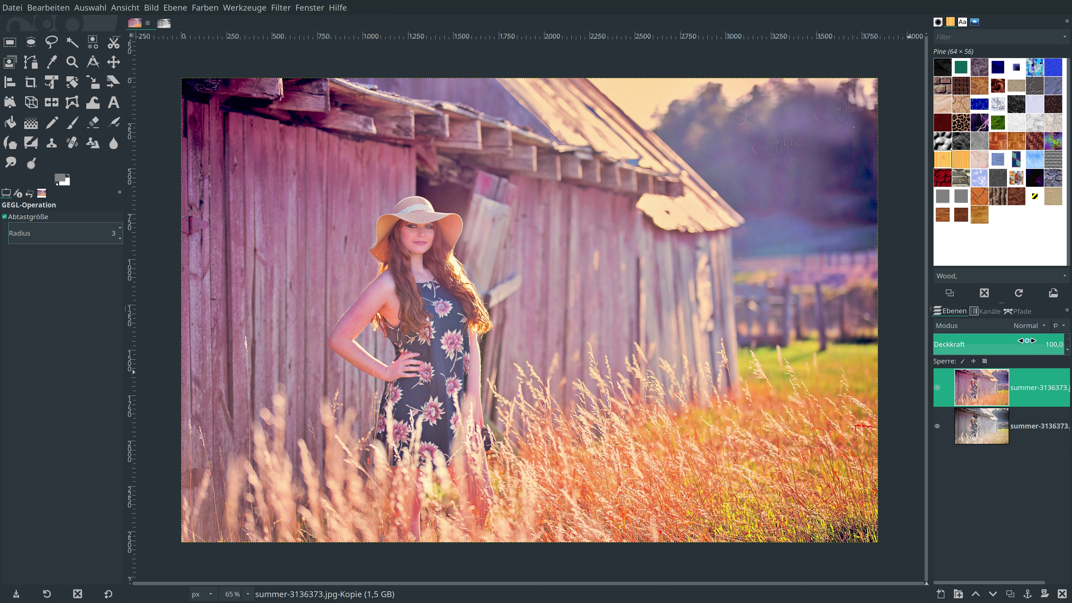
drag(1027, 341, 1005, 343)
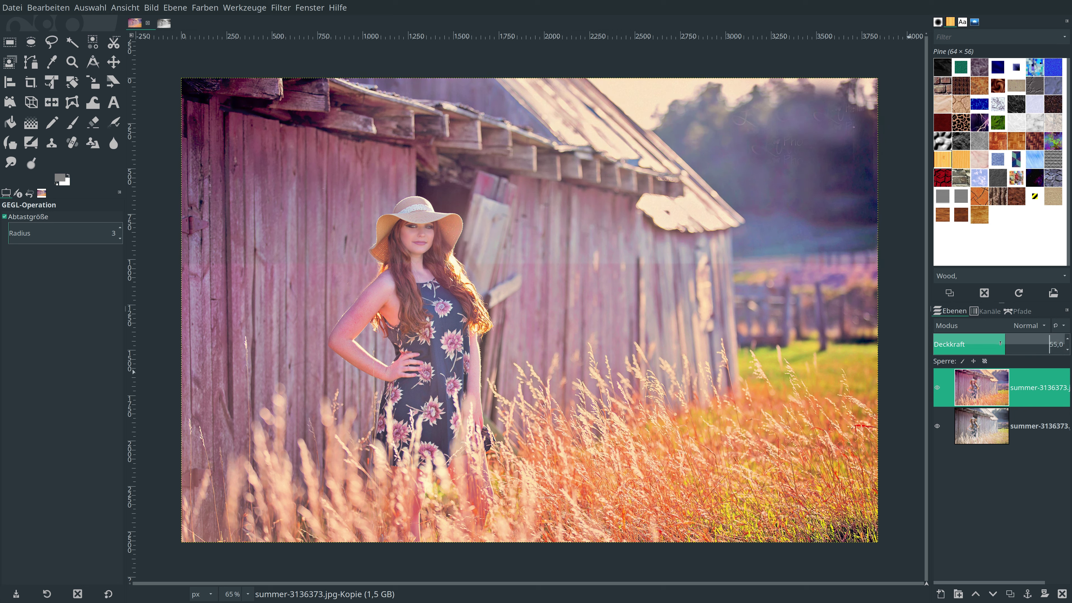
drag(1033, 343, 1066, 343)
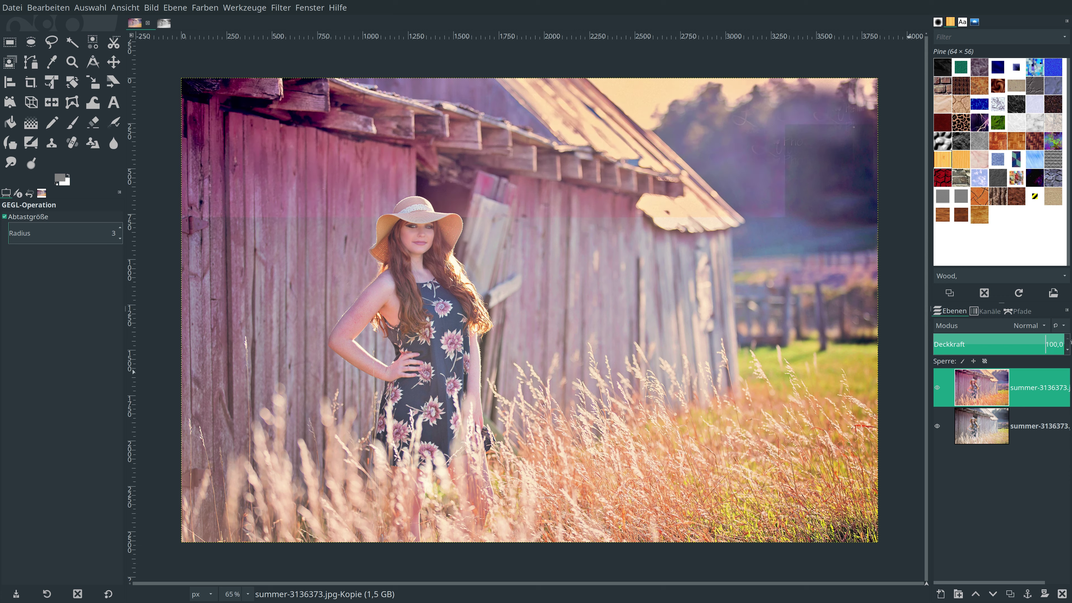
Try Weiche Kanten blending at lower opacity, then restore 100 opacity and Normal mode
click(1028, 325)
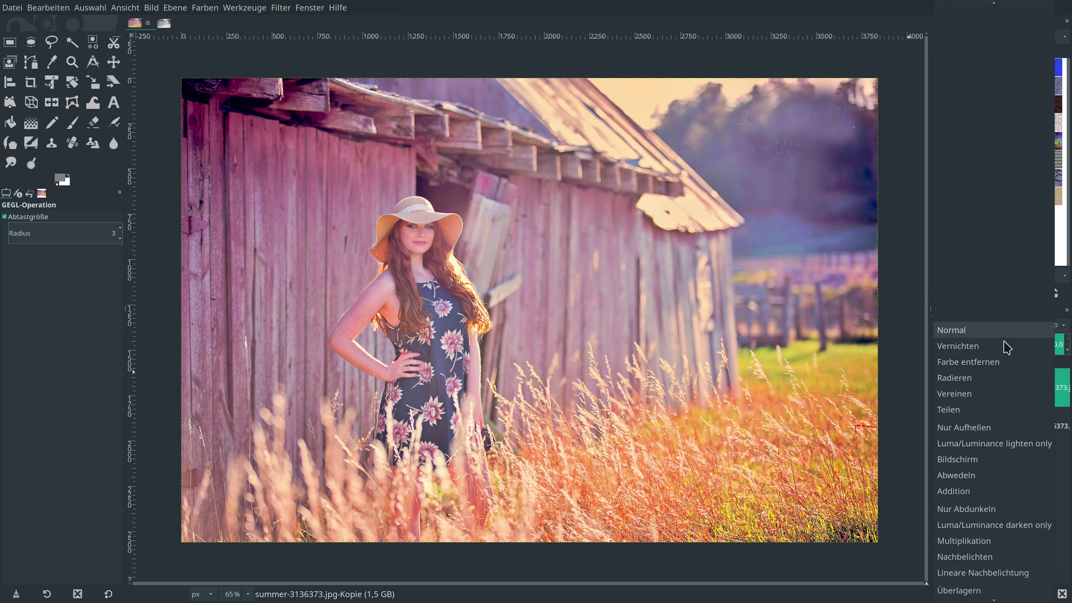
scroll(999, 528, down, 2)
click(999, 543)
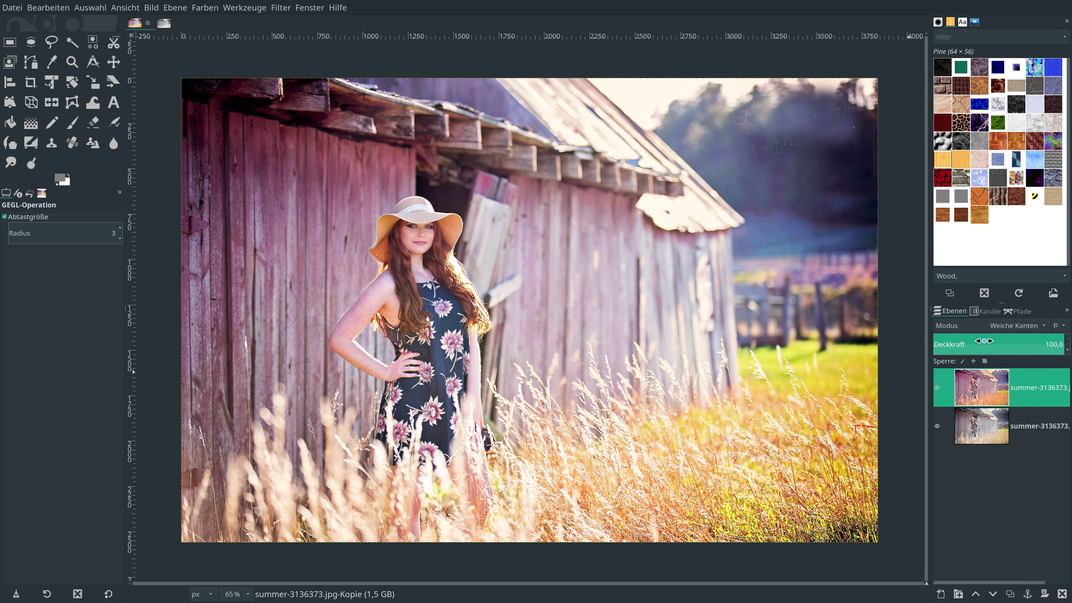
mouse_move(1027, 346)
mouse_down()
mouse_move(987, 345)
mouse_move(1059, 345)
mouse_up()
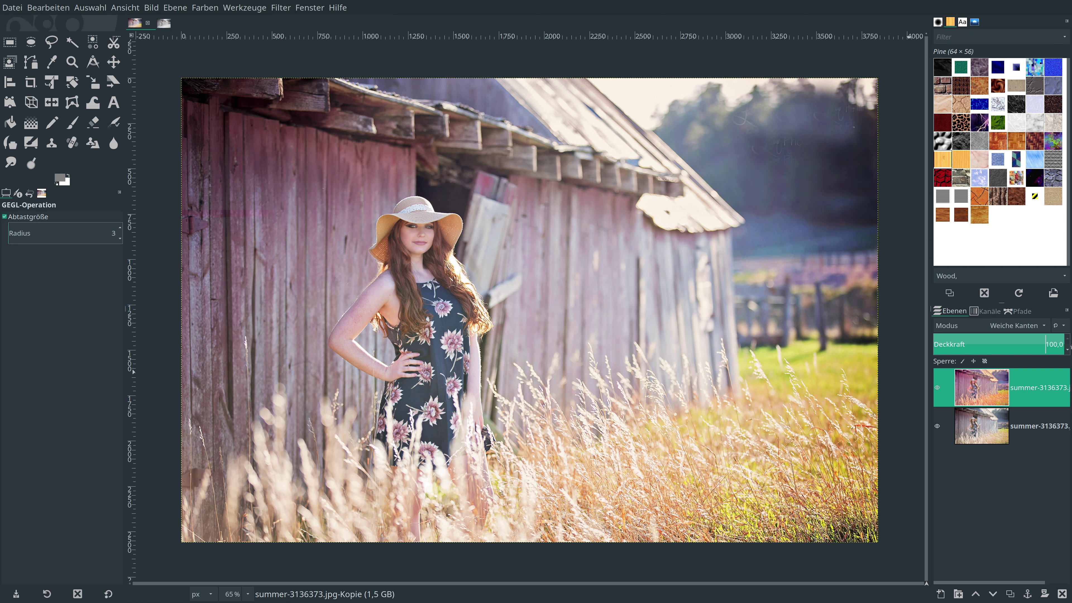
click(1017, 327)
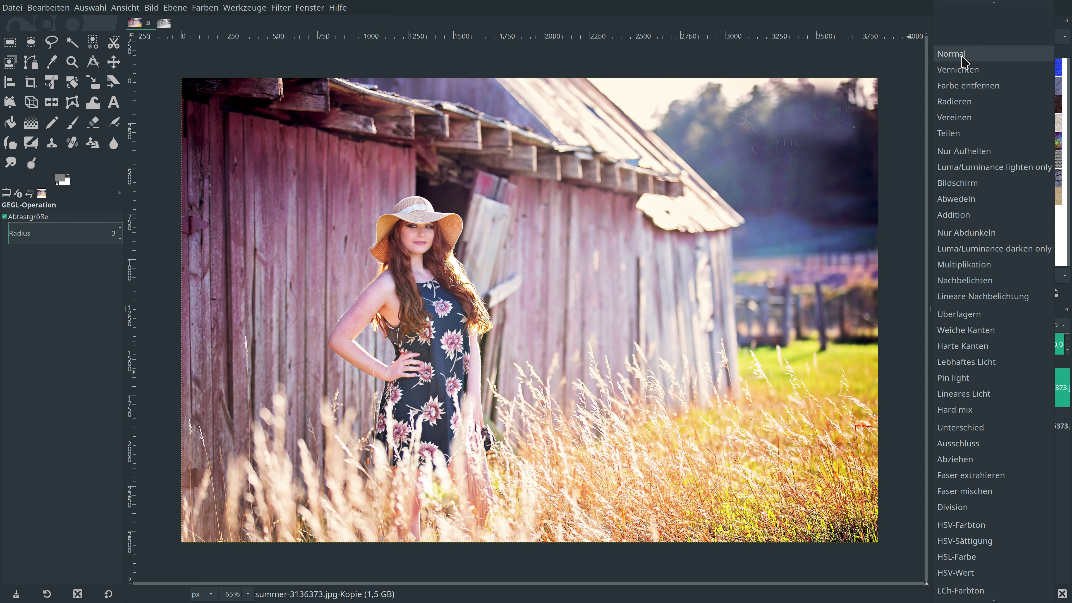
click(954, 54)
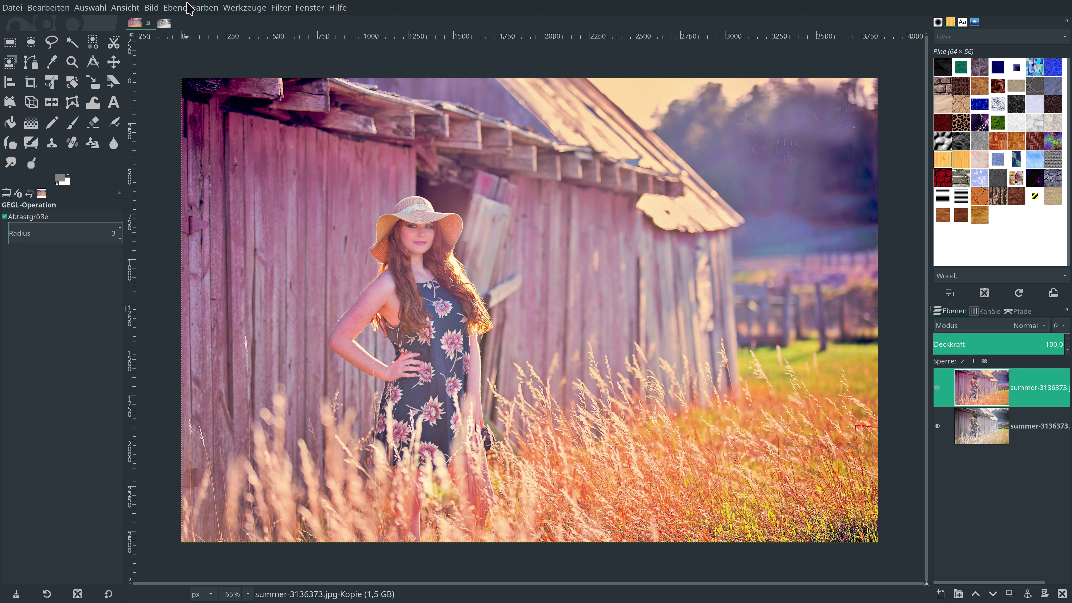
Open Colors > Curves on the merged layer, try a shadow point, then reset the curve
click(205, 8)
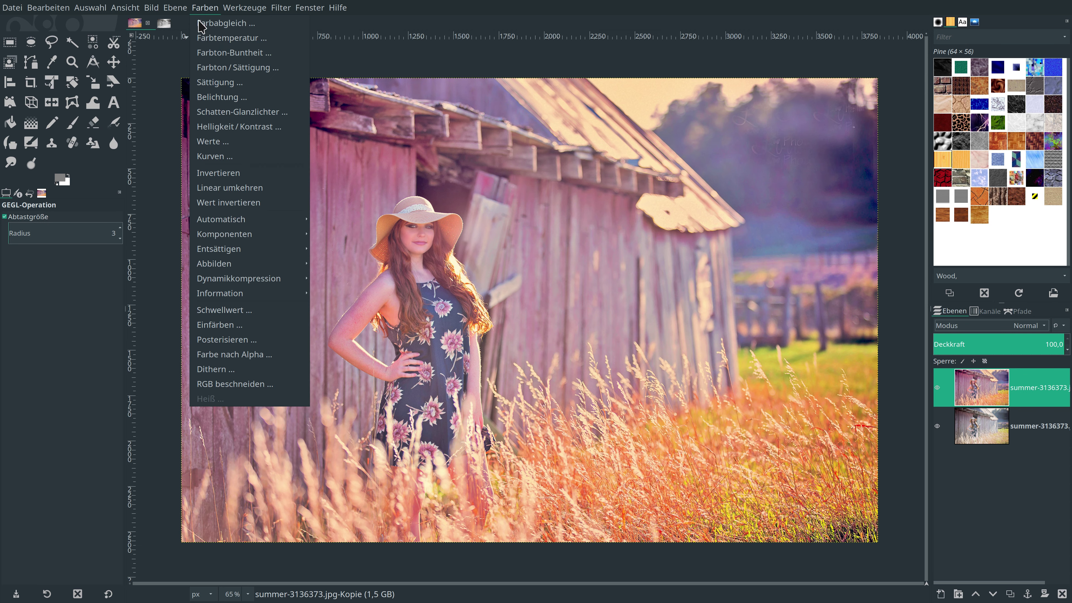
click(209, 157)
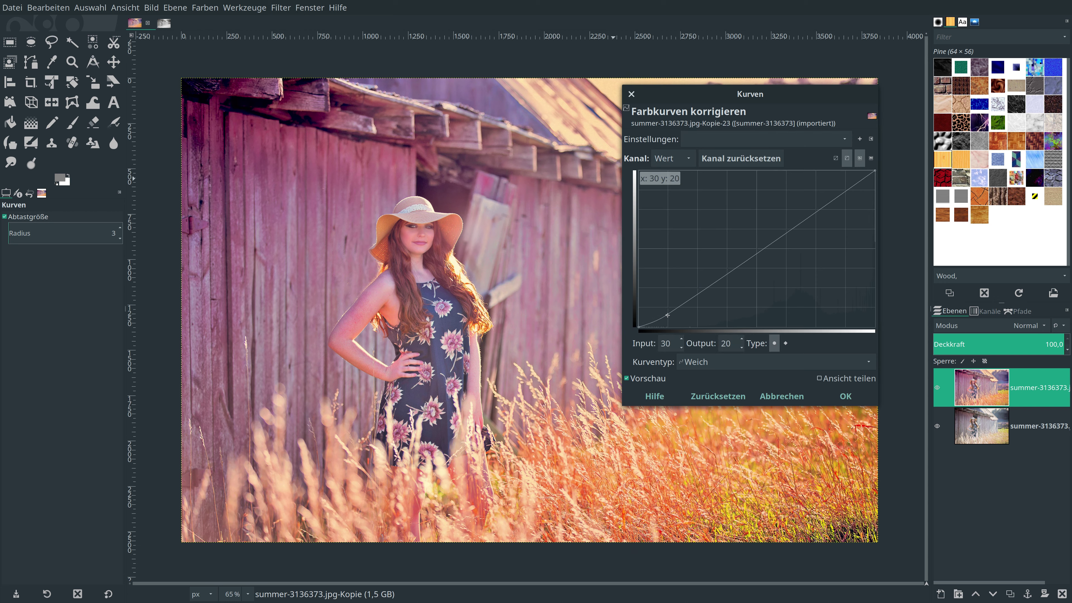
click(669, 316)
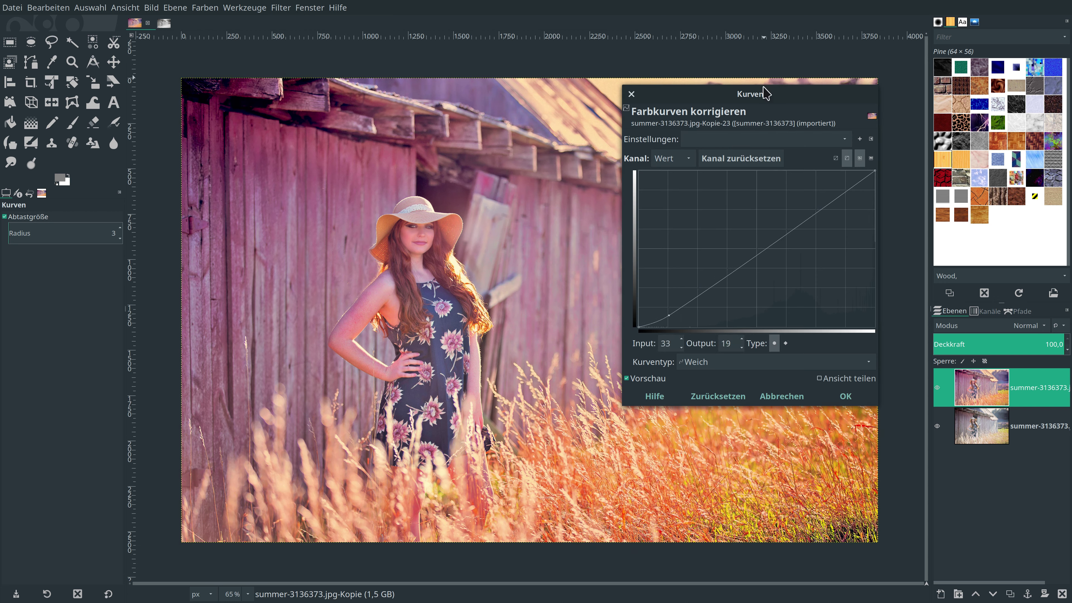
drag(759, 94, 846, 59)
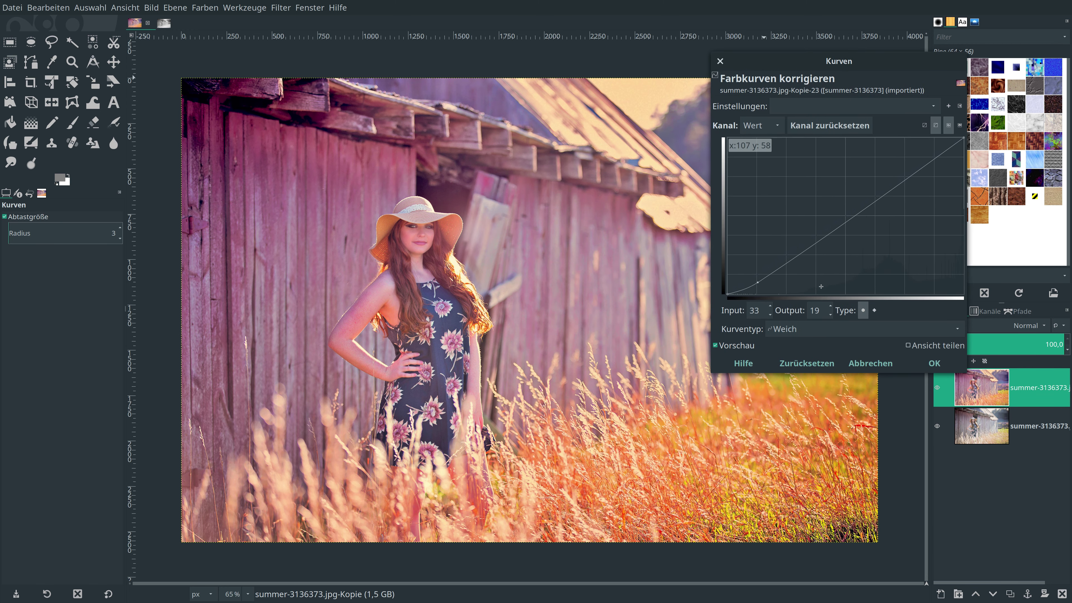
click(804, 363)
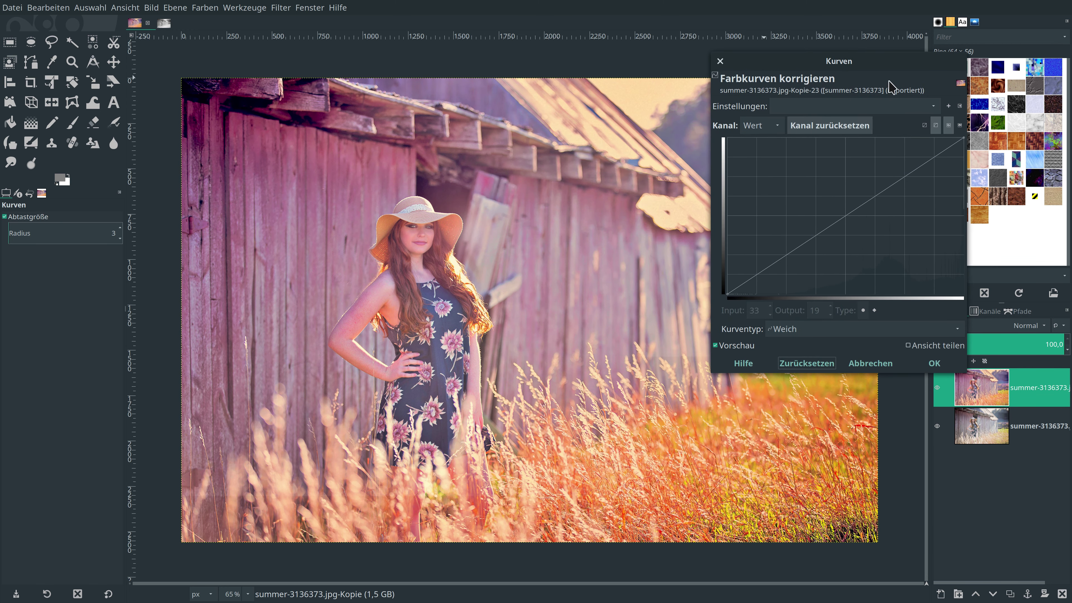
mouse_move(861, 63)
mouse_down()
mouse_move(788, 137)
mouse_move(788, 108)
mouse_up()
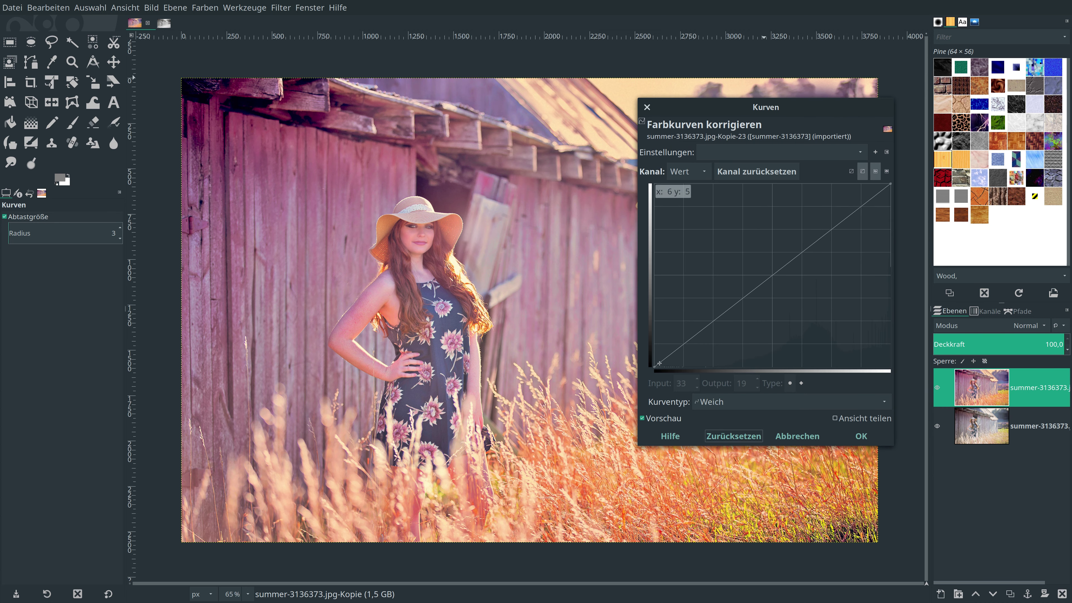
Lift the Wert black point to 22 and pull 64 down to 55, then apply
drag(656, 364, 656, 347)
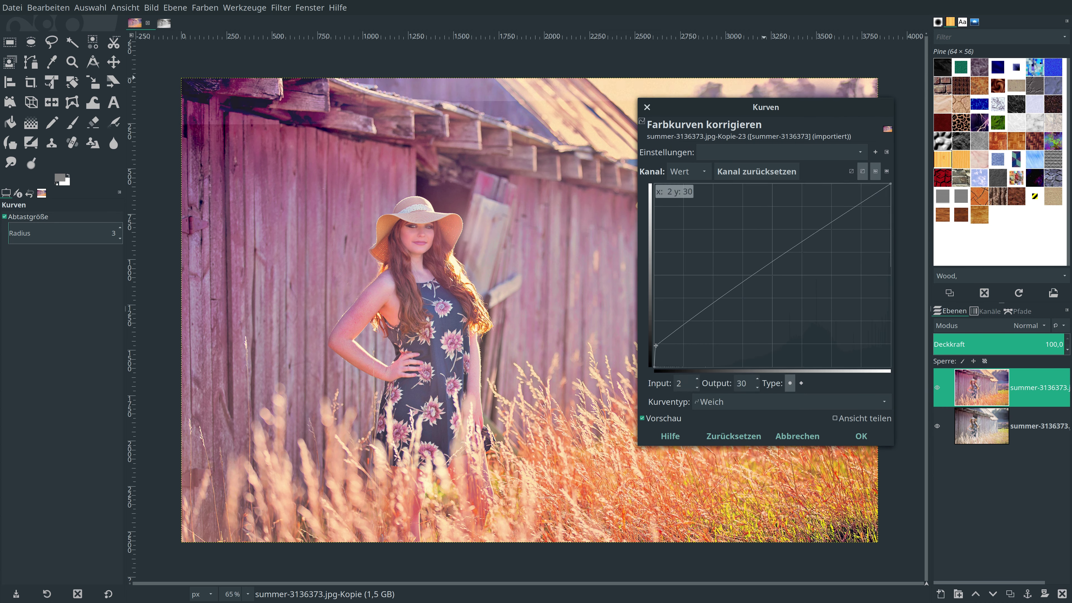
click(733, 436)
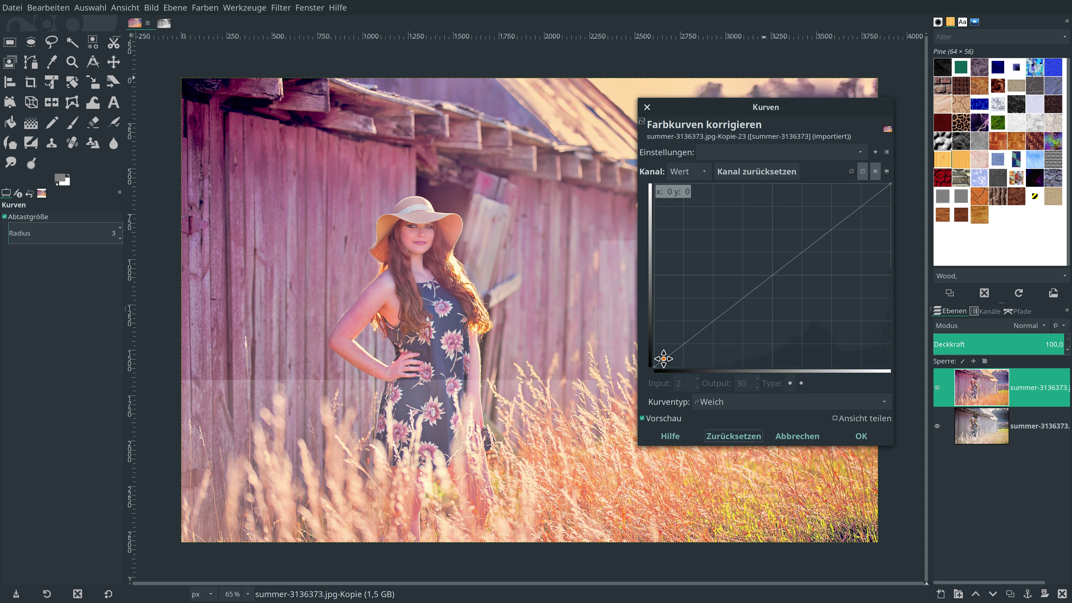
drag(654, 367, 654, 345)
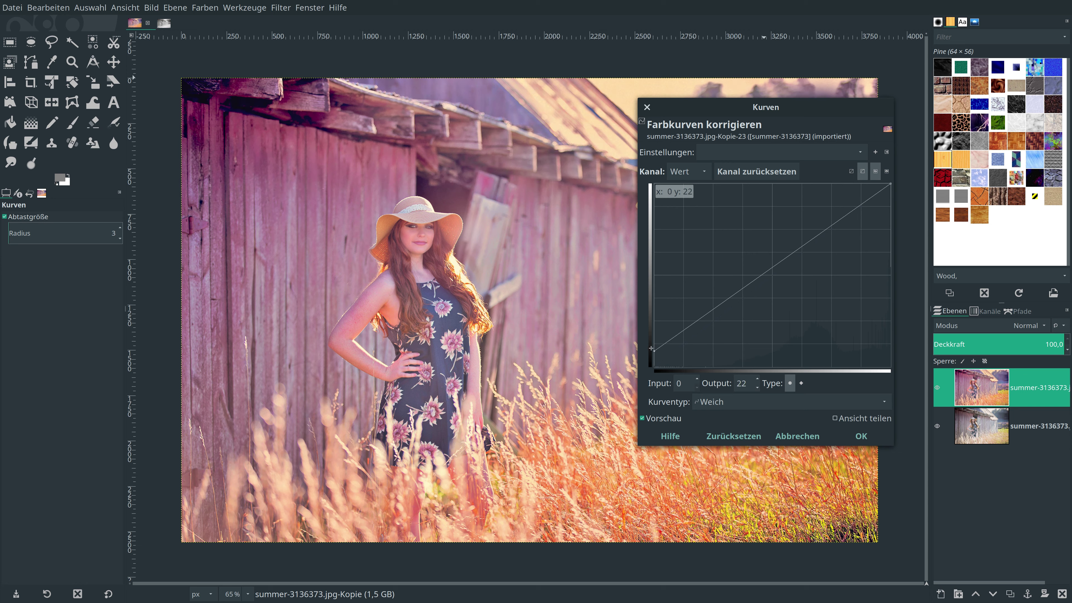
drag(695, 310, 713, 327)
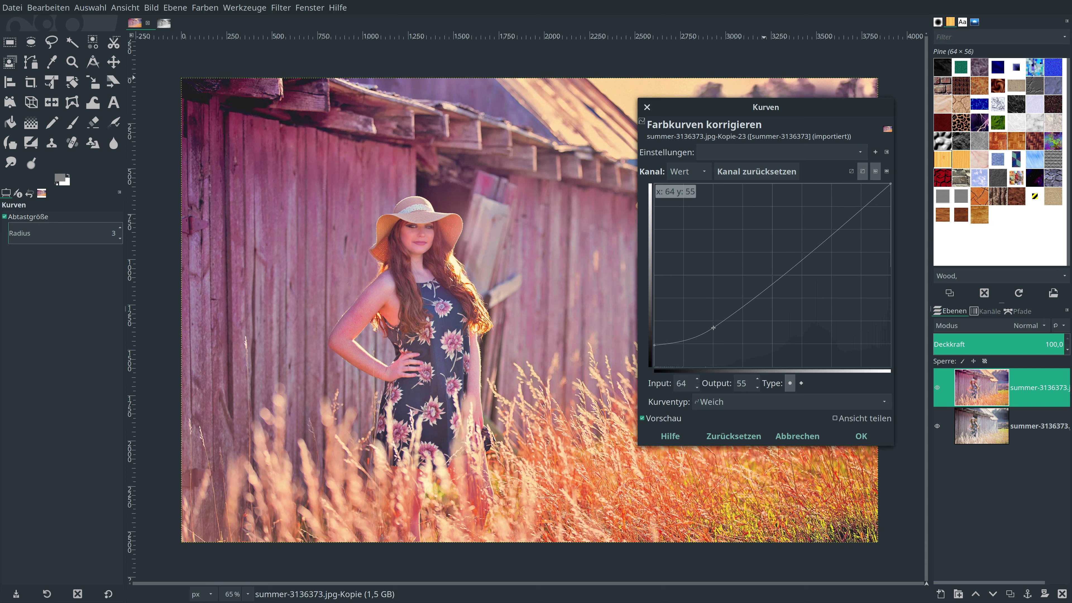
drag(773, 107, 894, 80)
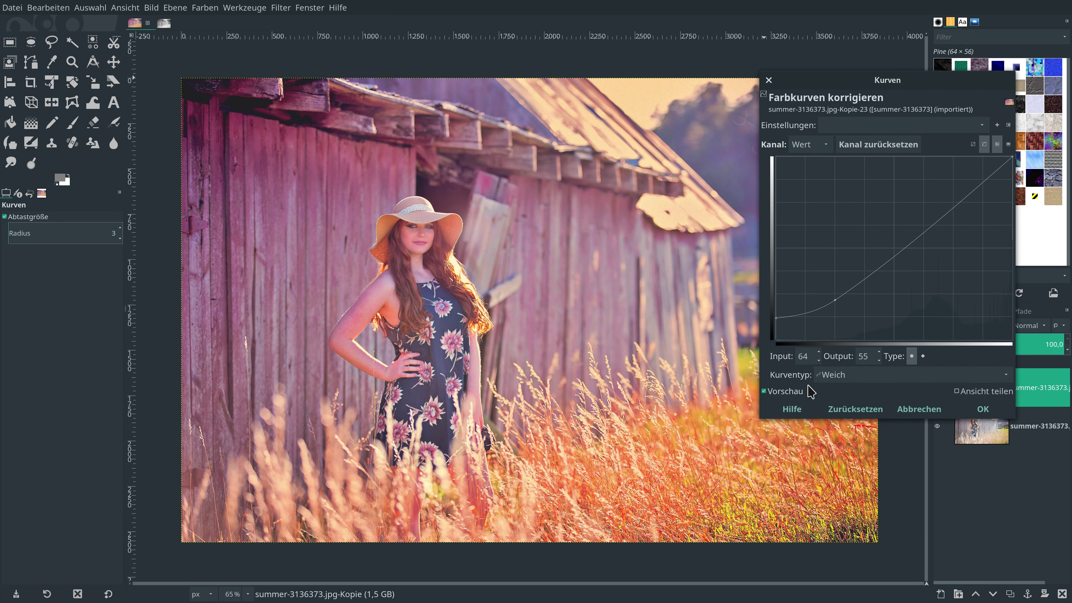
click(786, 392)
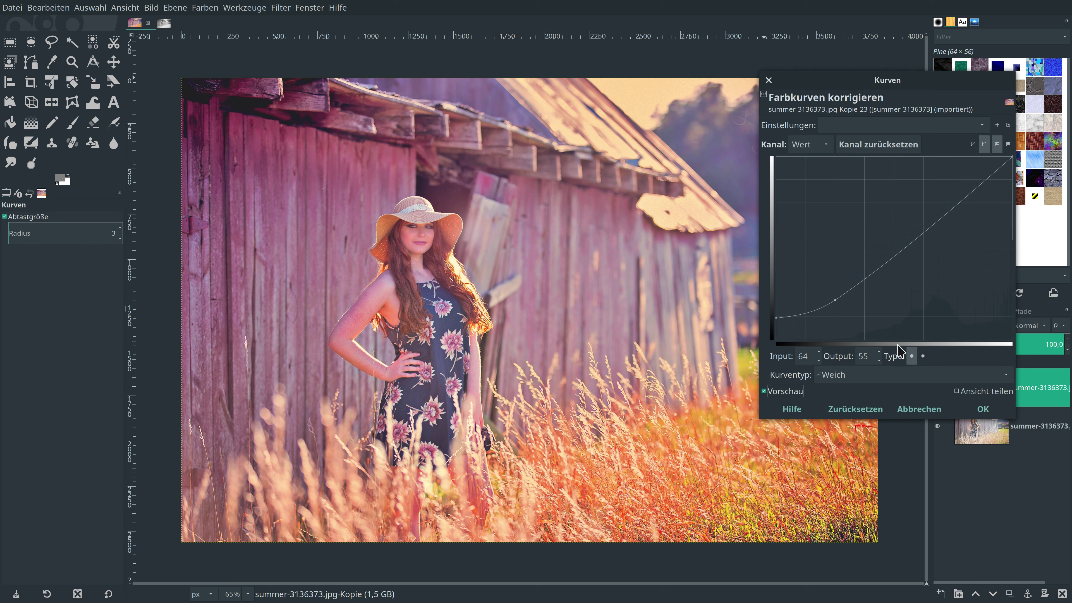
click(982, 409)
click(205, 8)
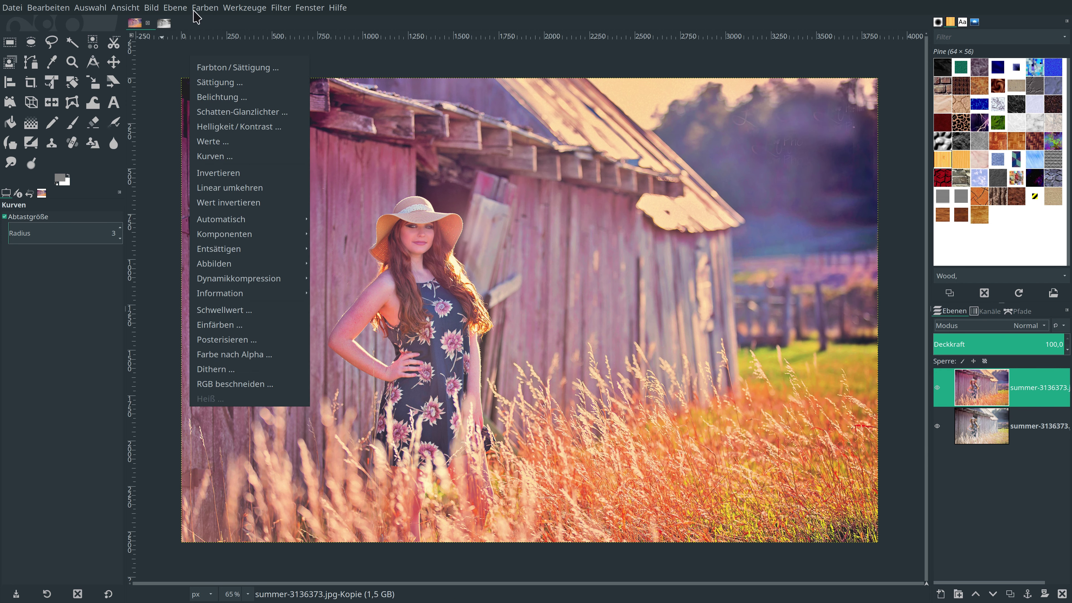
click(215, 142)
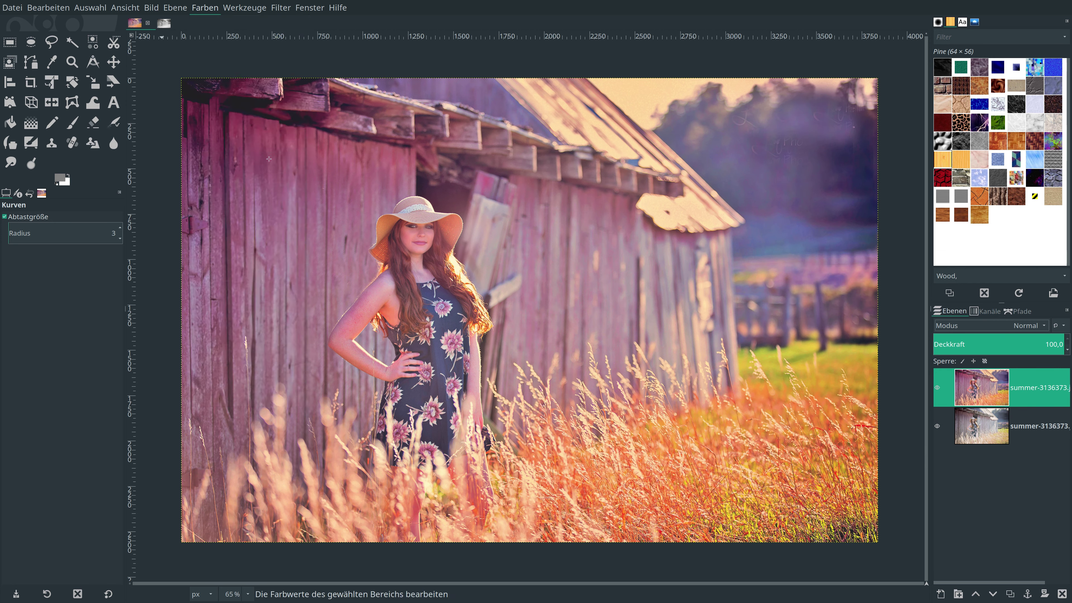
mouse_move(772, 231)
mouse_down()
mouse_move(785, 230)
mouse_move(771, 231)
mouse_up()
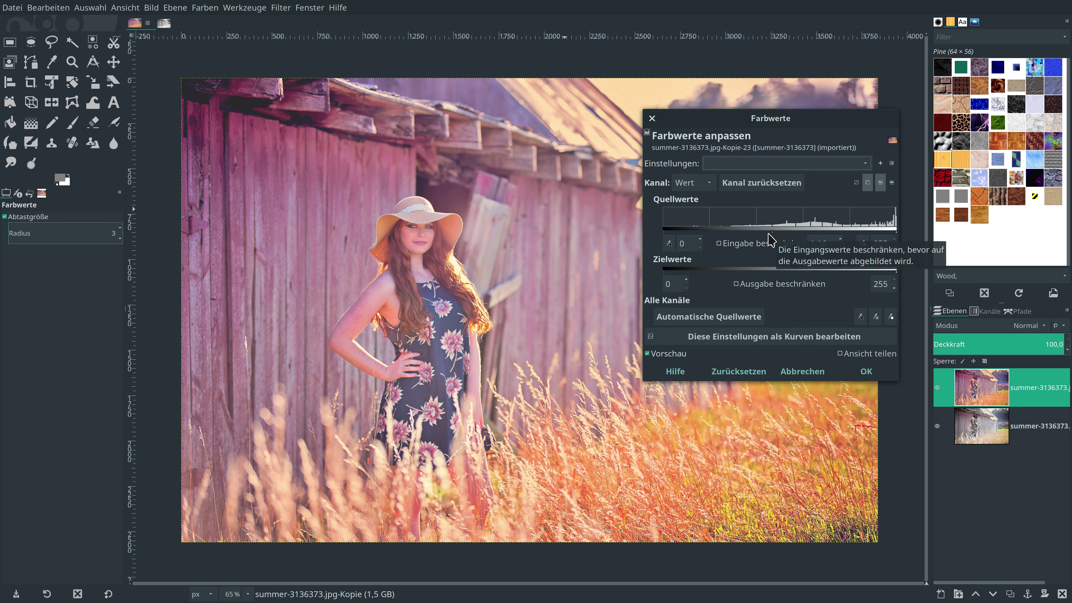
drag(767, 235, 765, 233)
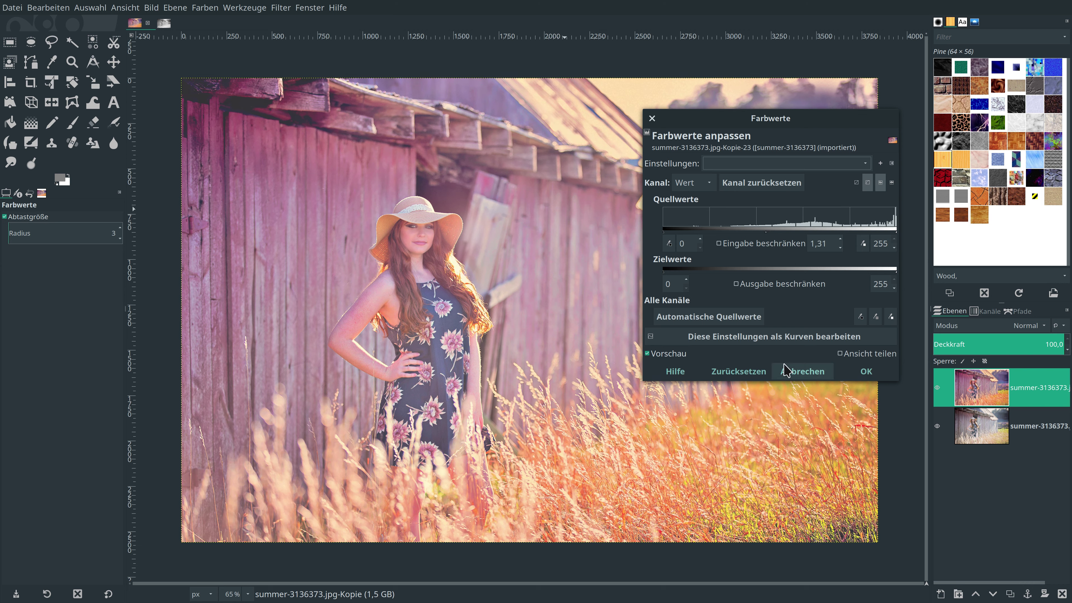
click(739, 371)
click(801, 372)
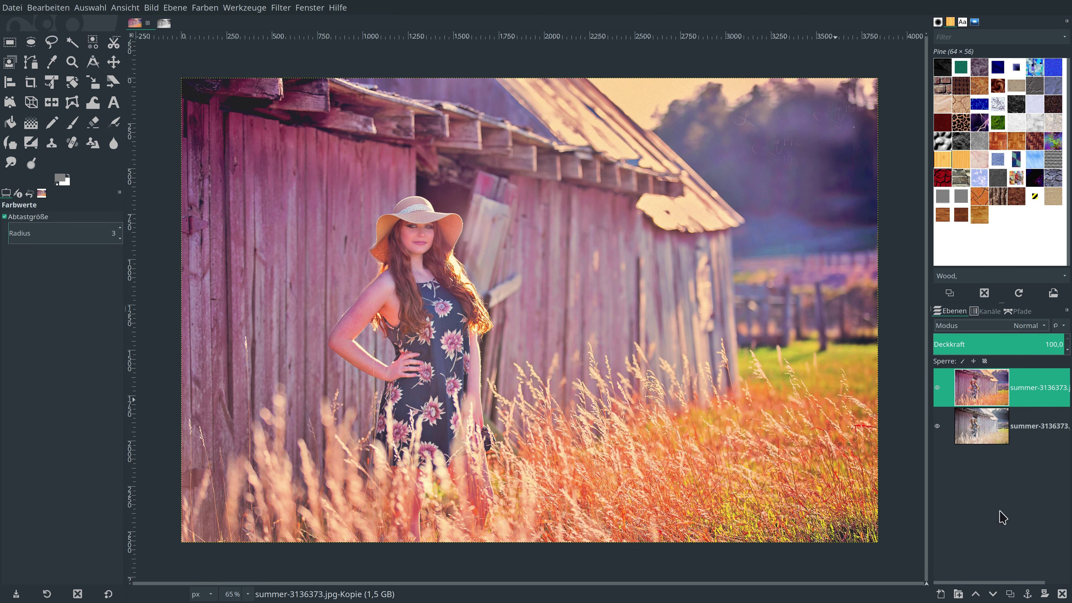
Duplicate the graded layer and apply G'MIC-Qt Testing > Afre > Vigrect (Size 10, Blur 10, Opacity 0.75)
click(1010, 594)
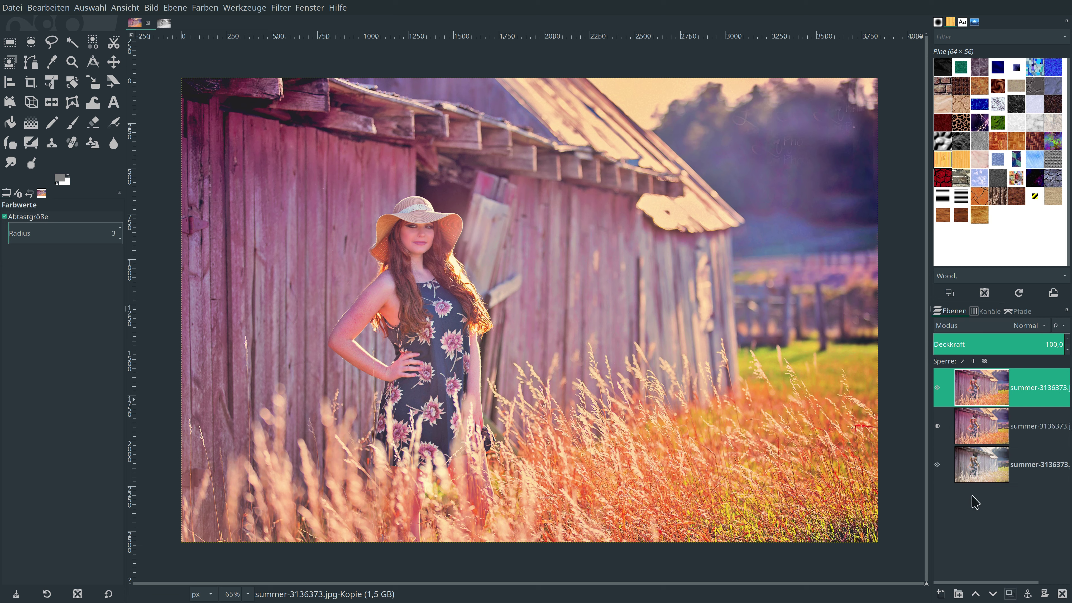
click(281, 9)
click(314, 340)
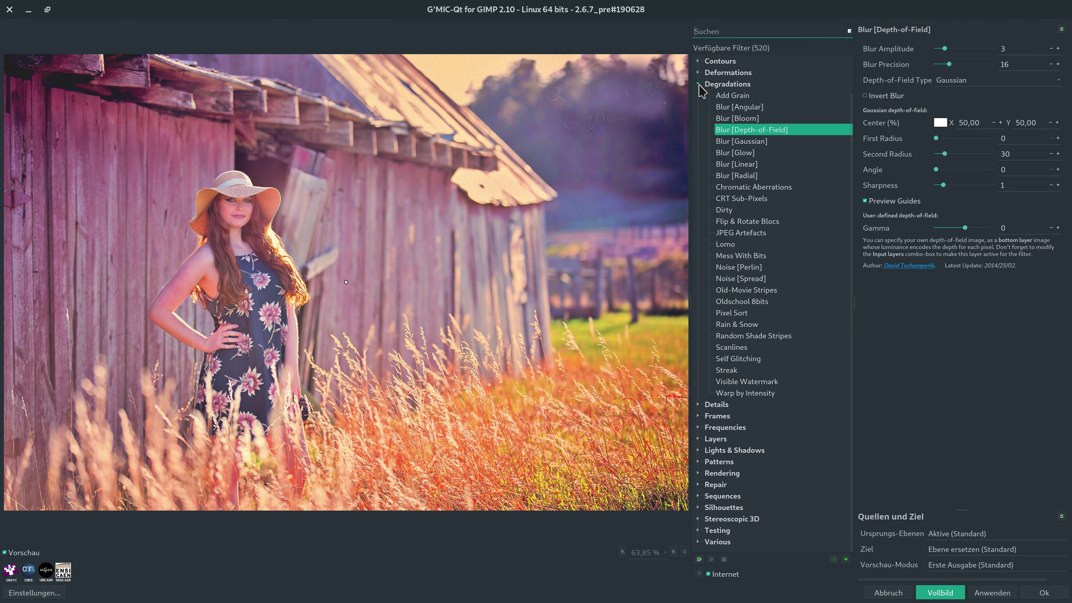
click(699, 85)
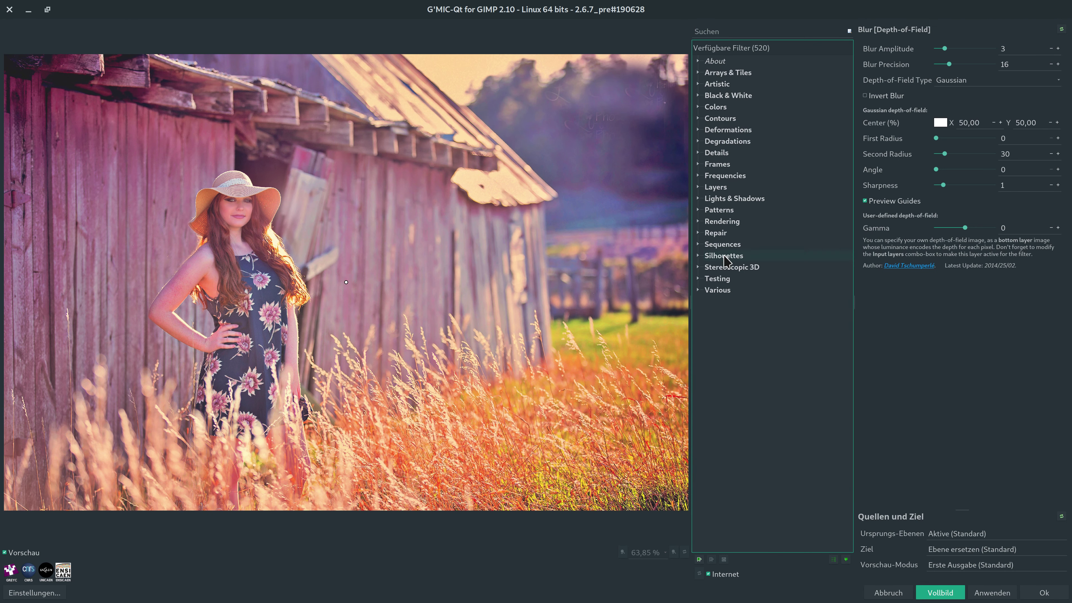
click(699, 278)
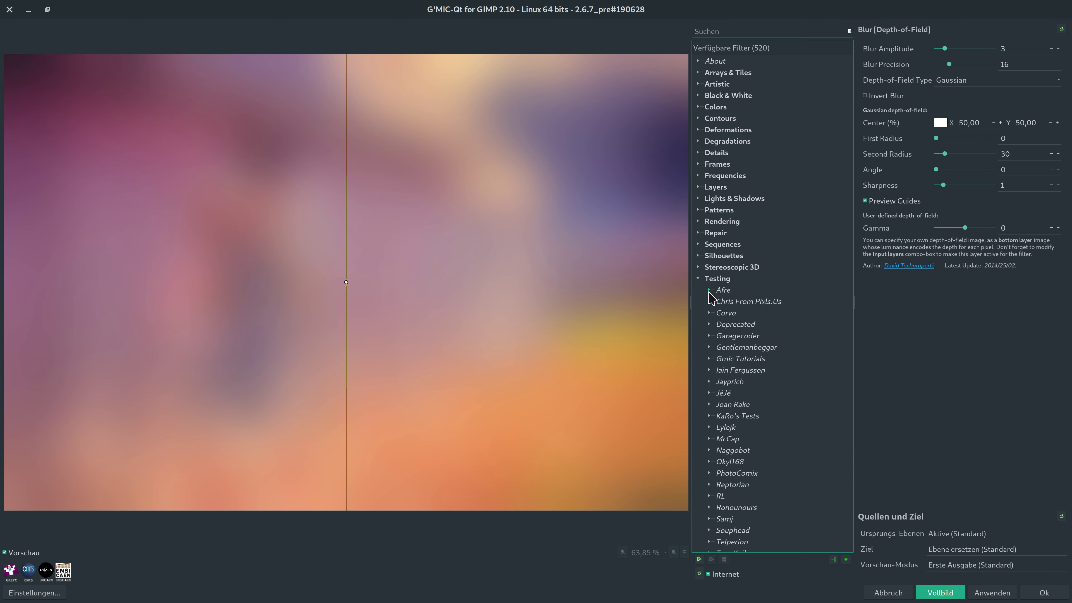
click(710, 290)
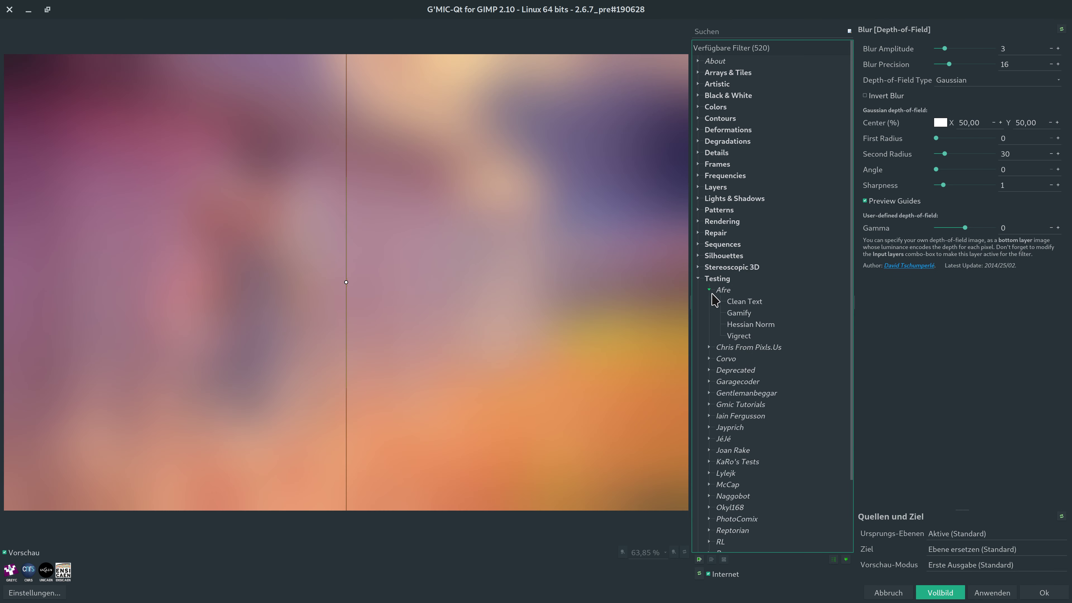
click(735, 336)
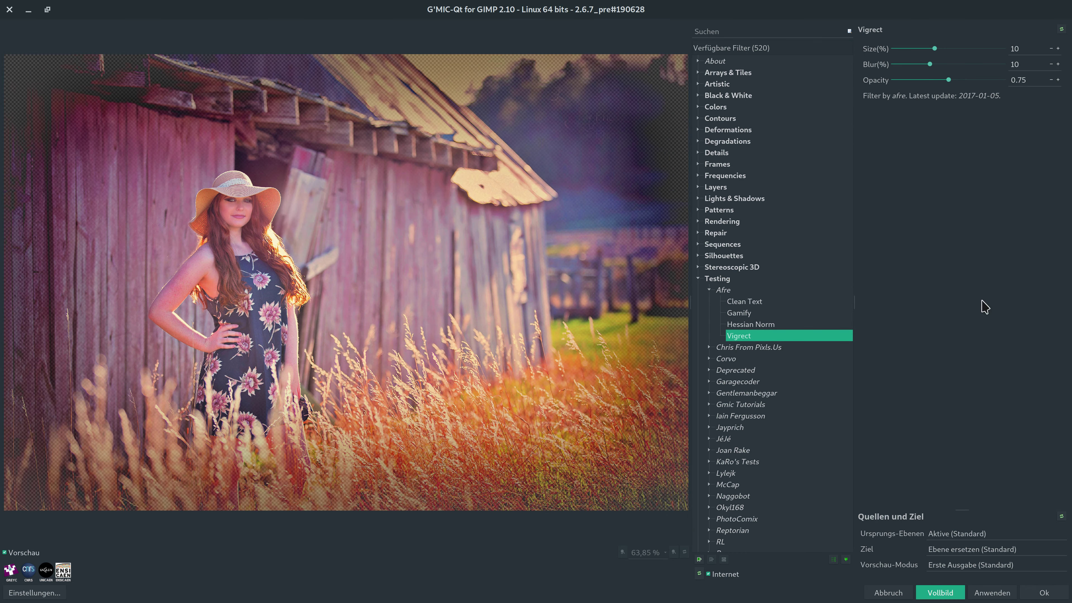
click(1017, 592)
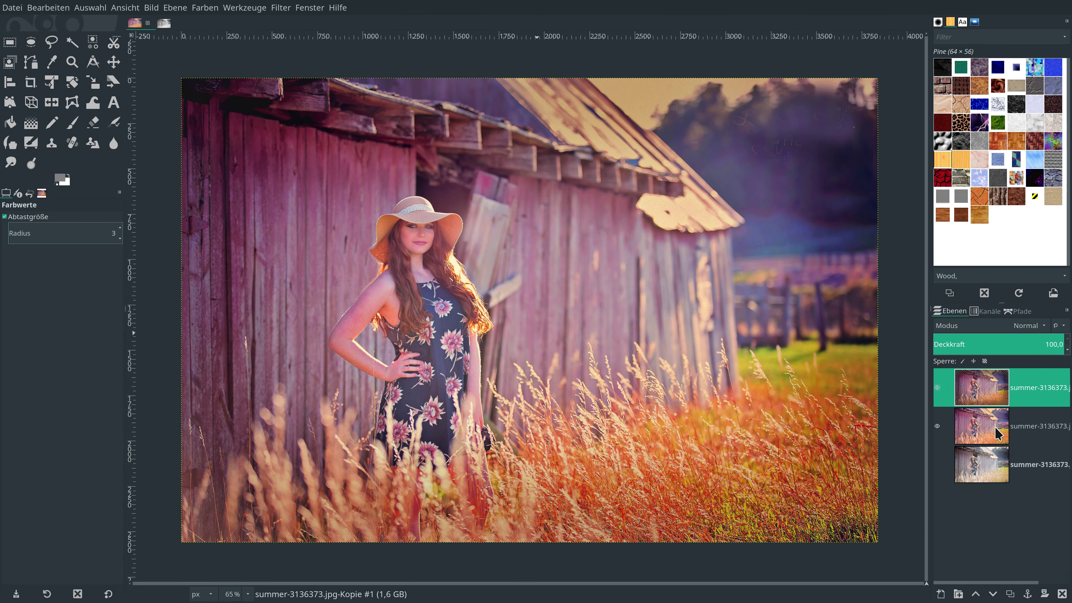
Fade the vignette layer to 69,2 opacity and merge it down into the graded layer
click(937, 387)
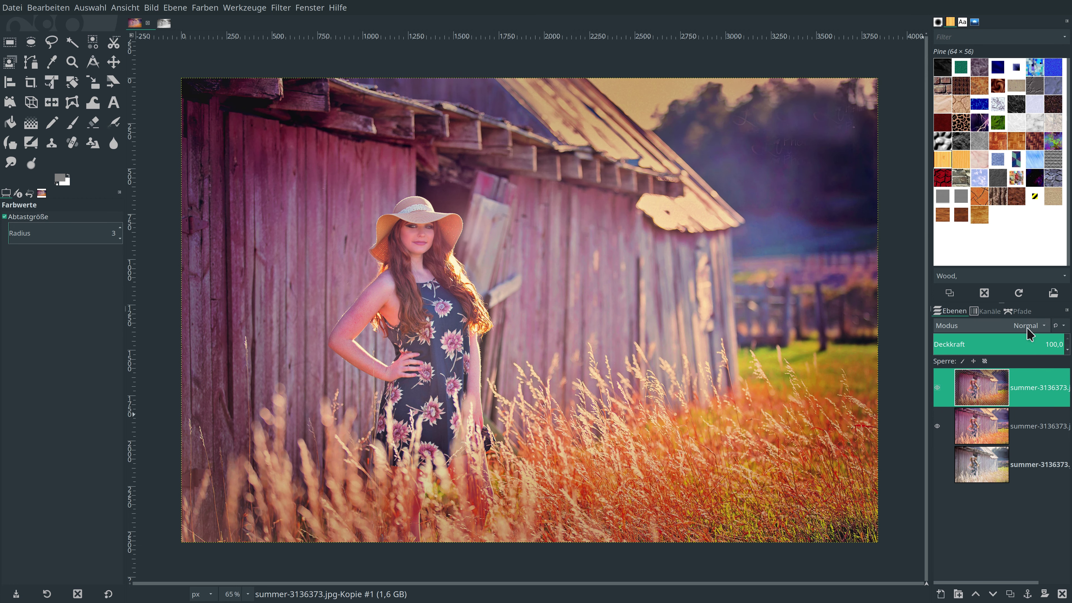
click(1028, 340)
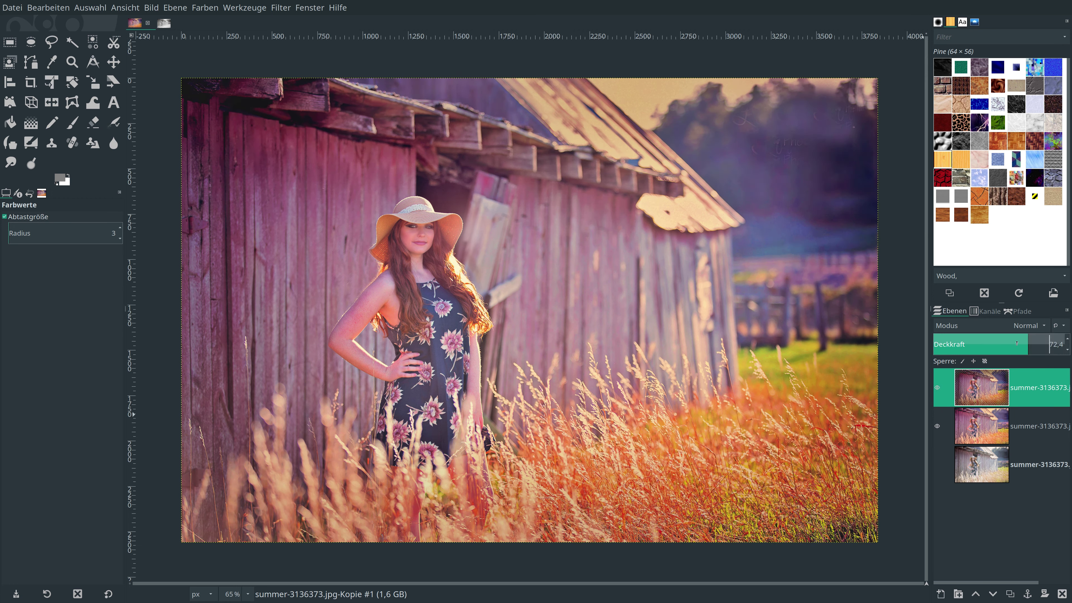
mouse_move(1028, 344)
mouse_down()
mouse_move(1011, 344)
mouse_move(1025, 343)
mouse_up()
right_click(991, 392)
click(928, 156)
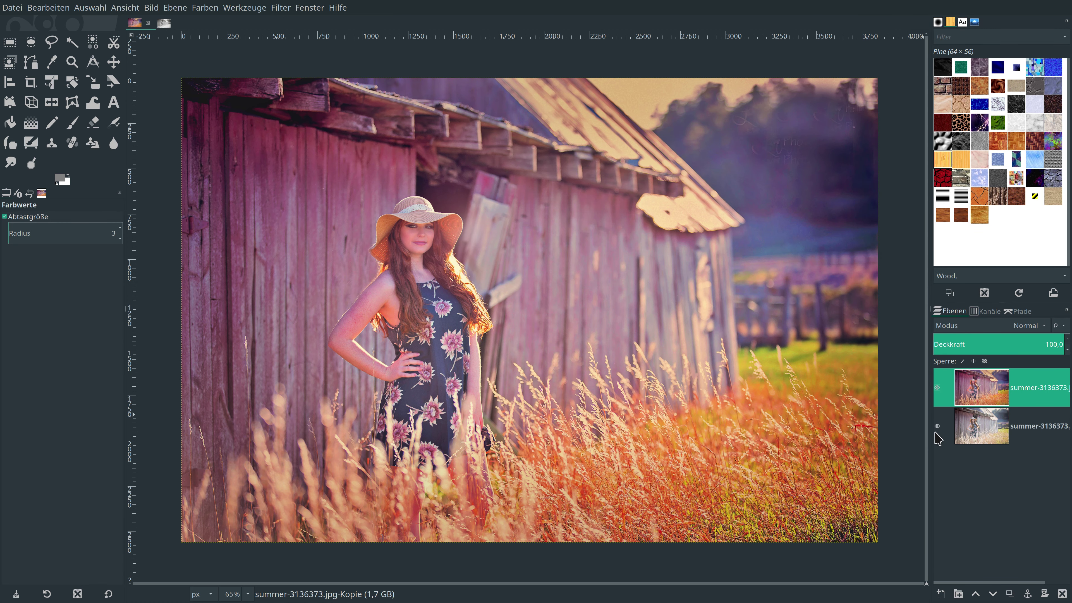
click(938, 388)
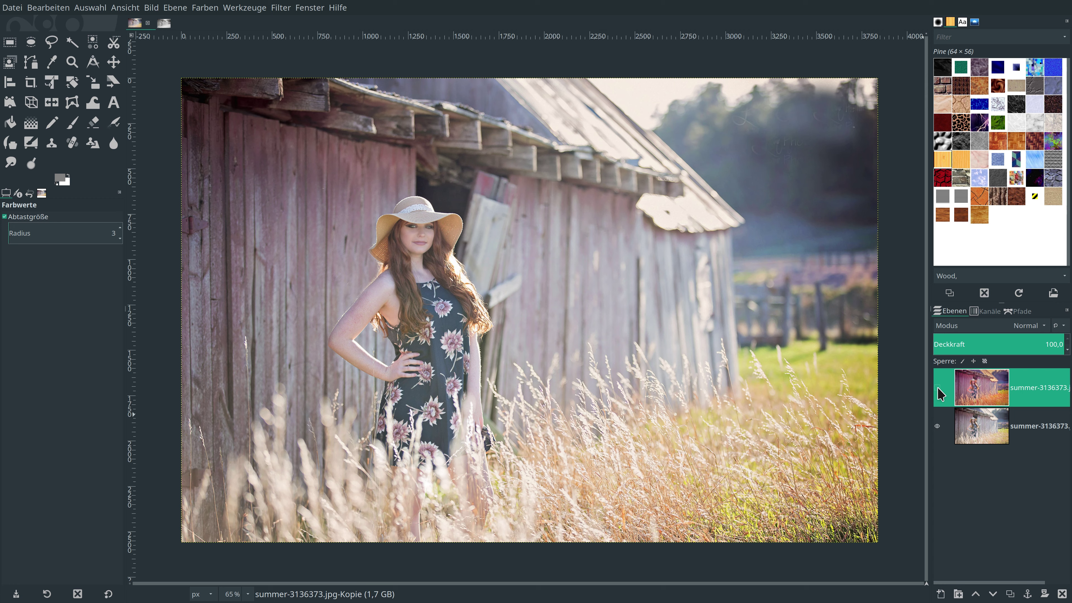
click(938, 388)
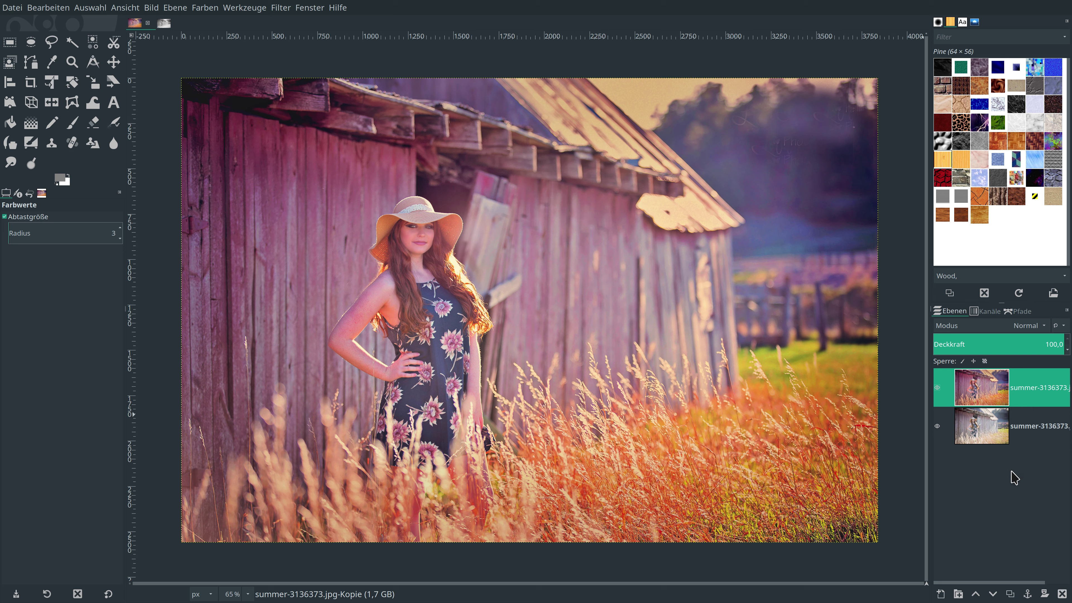
key(ctrl+shift+j)
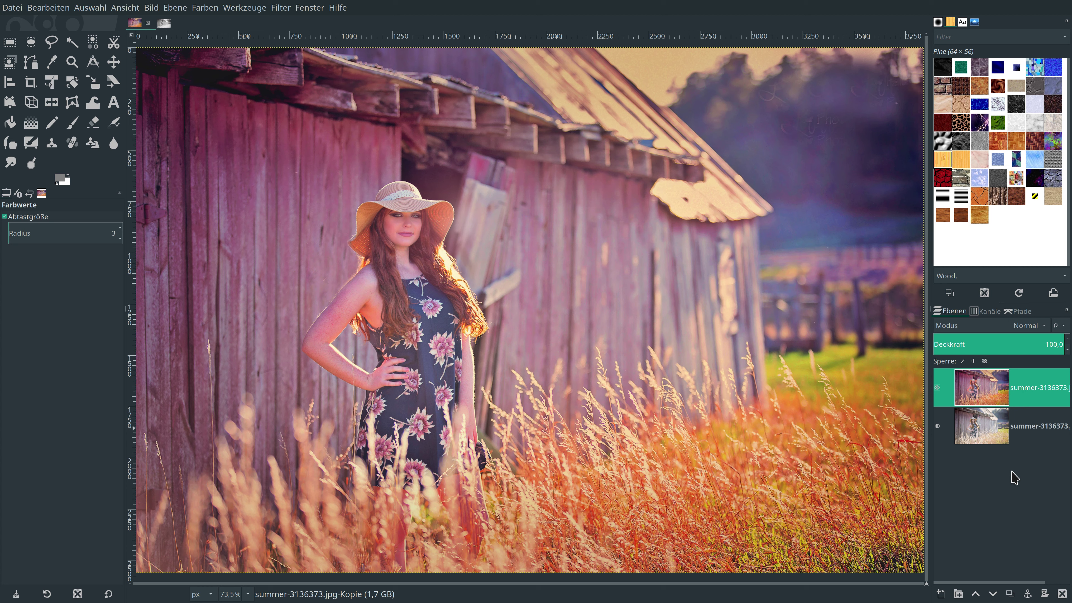
click(937, 388)
click(937, 388)
click(938, 390)
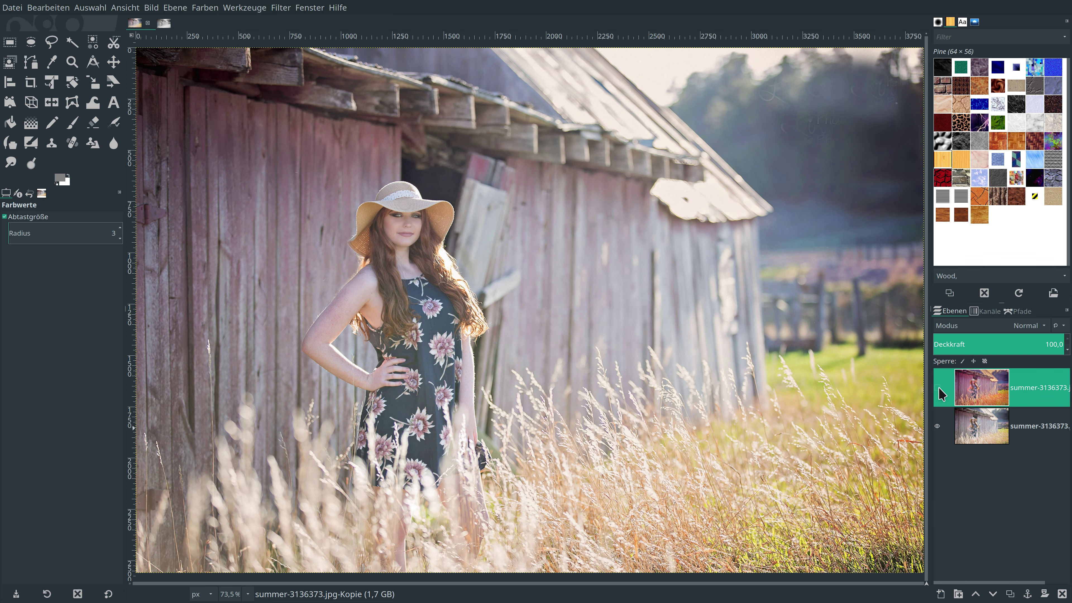
click(938, 389)
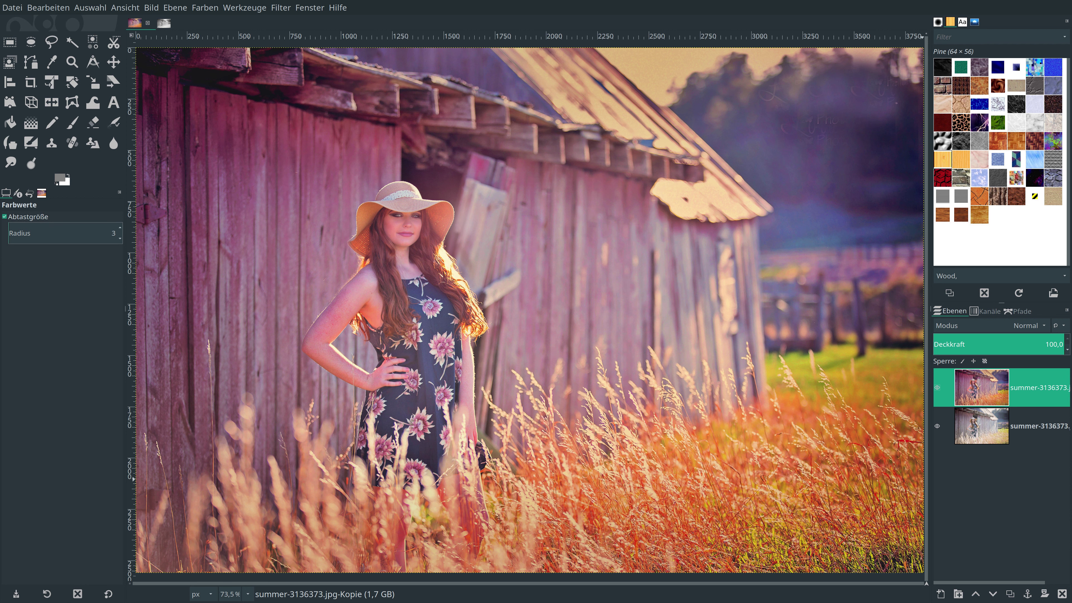